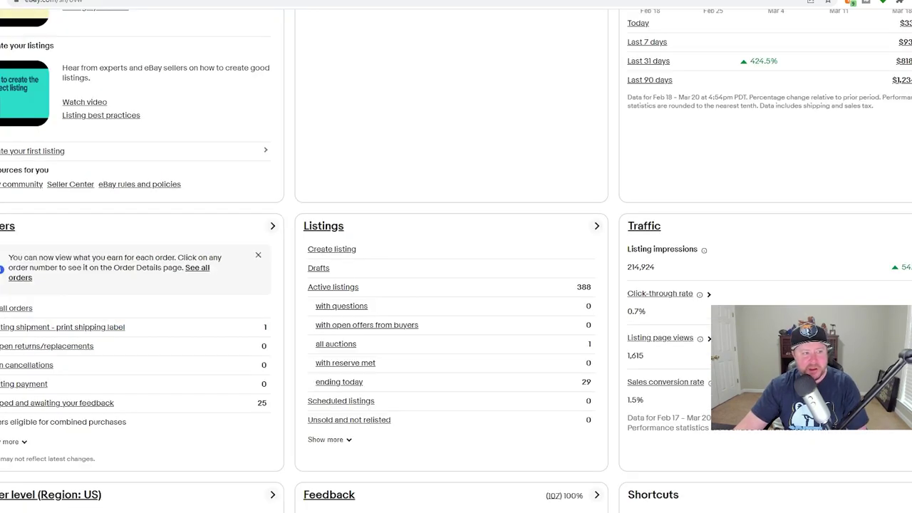
Enter "vintage dallas cowboys" as the search text and remove the recent search "vintage dallas cowboys shirt" from the suggestions.
scroll(296, 183, up, 5)
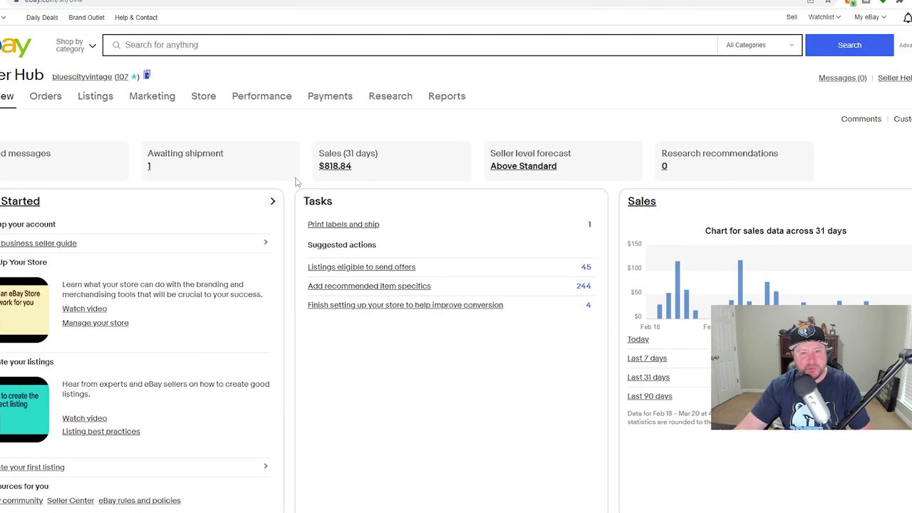
click(294, 45)
text(vin)
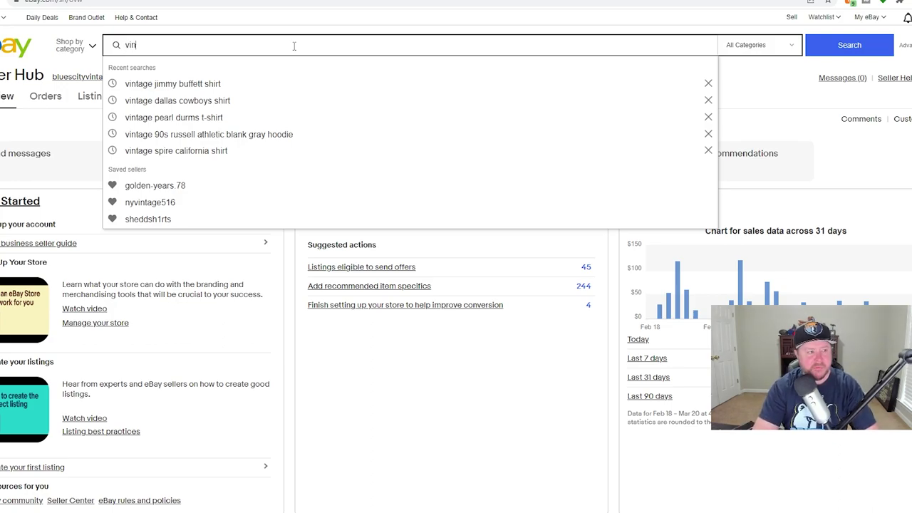
text(tage dallas co)
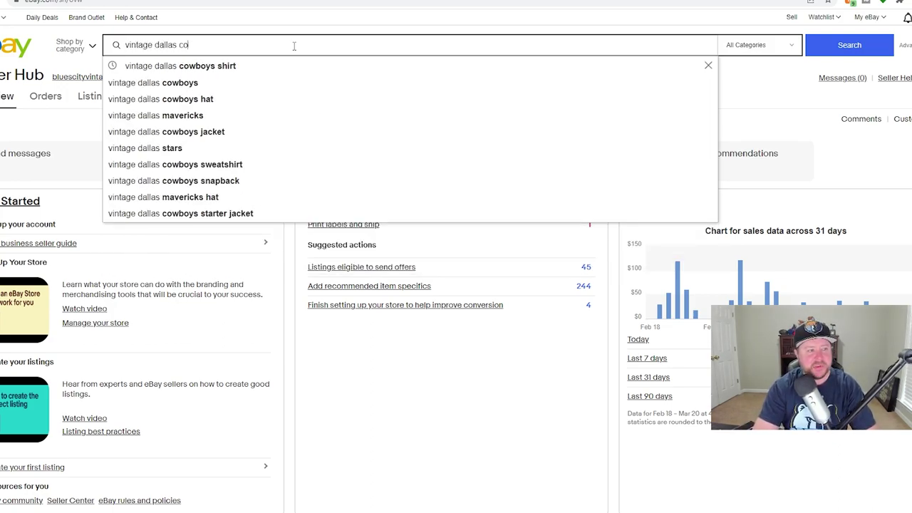
text(wboys)
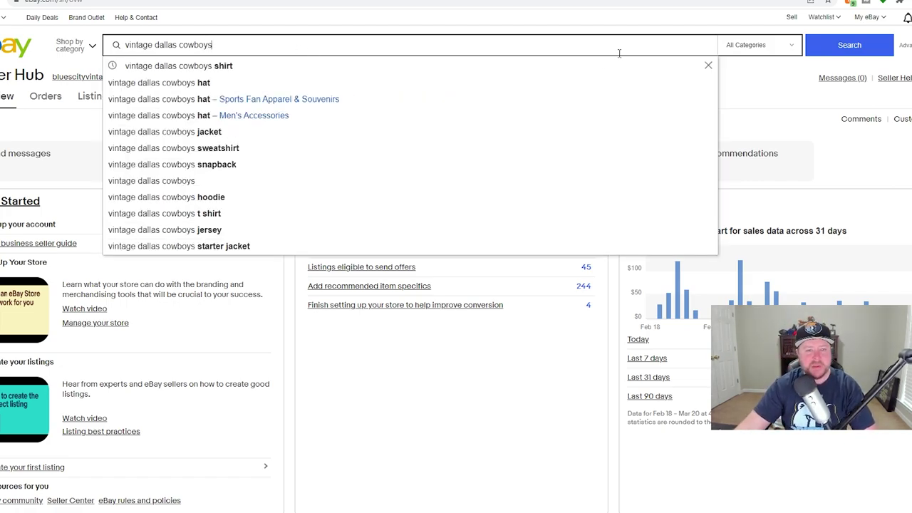
click(708, 65)
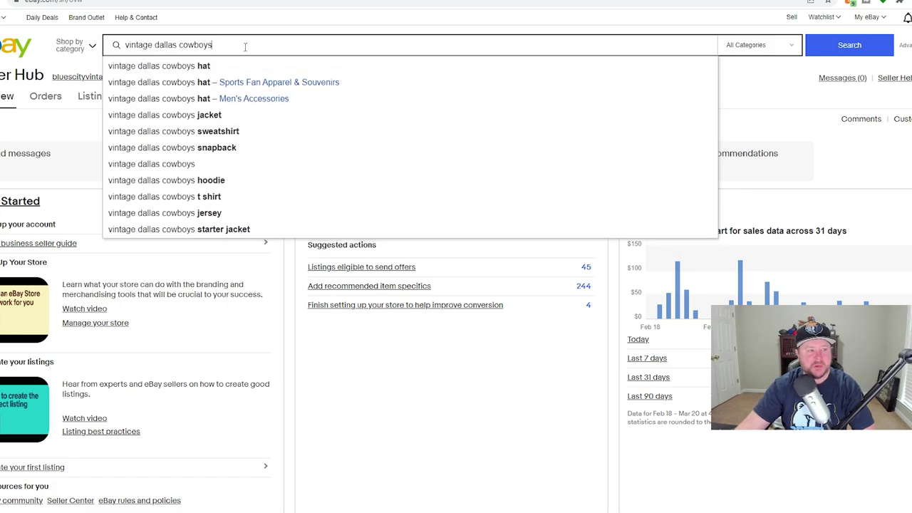
Replace the search text with "vintage dallas cowboys" and run the suggested search "vintage dallas cowboys shirt".
key(ctrl+a)
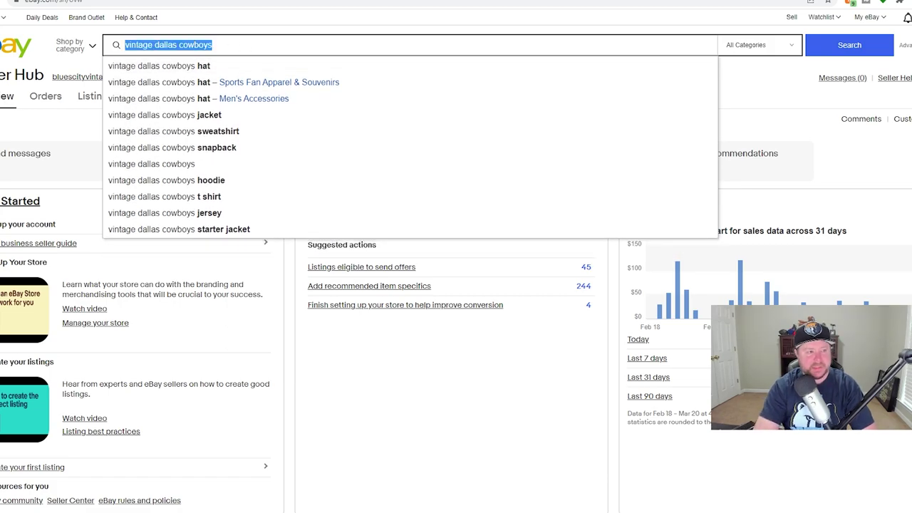
text(vintage dallas)
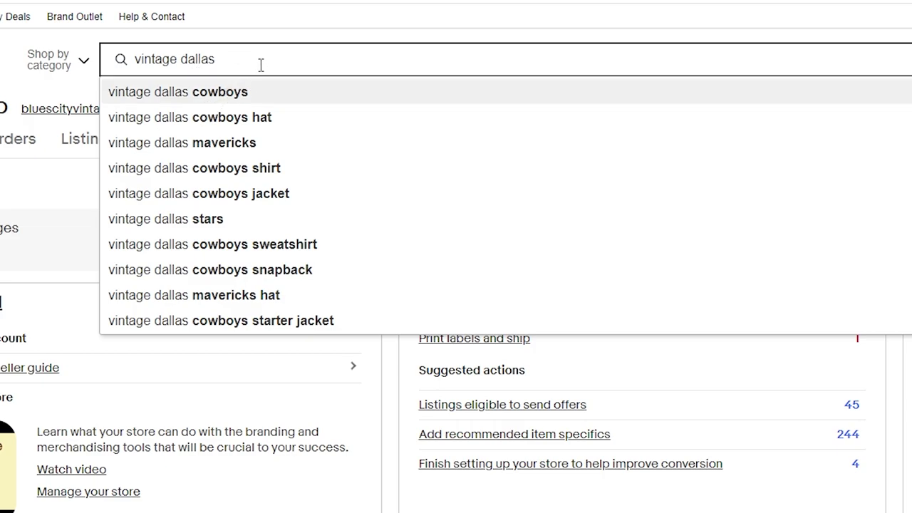
text(cowboys)
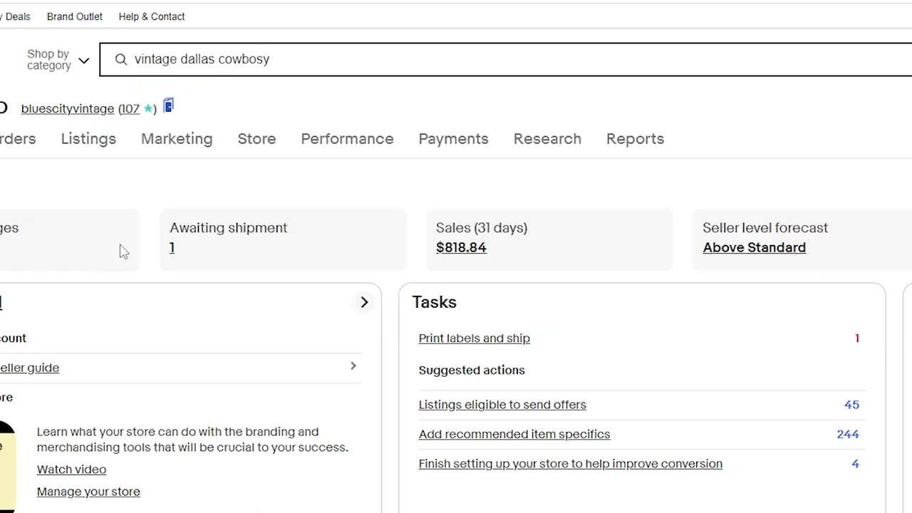
key(BackSpace)
text(ys)
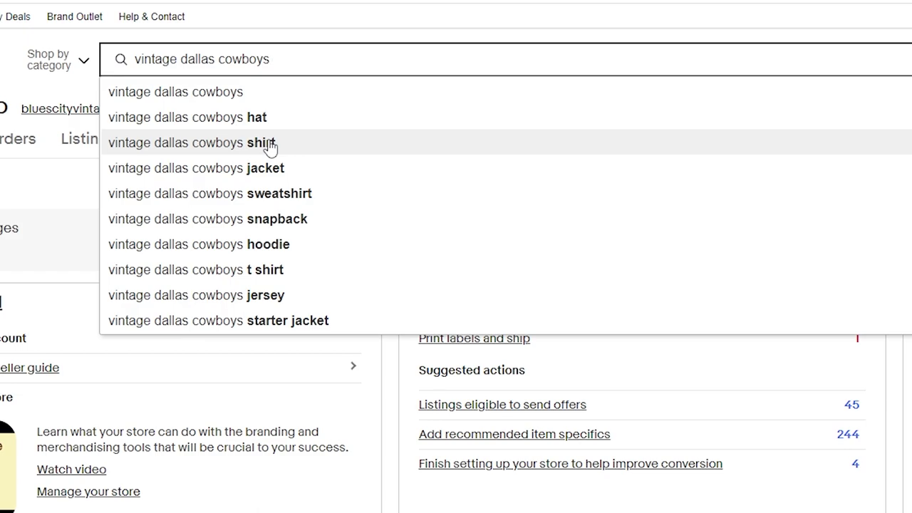
click(237, 147)
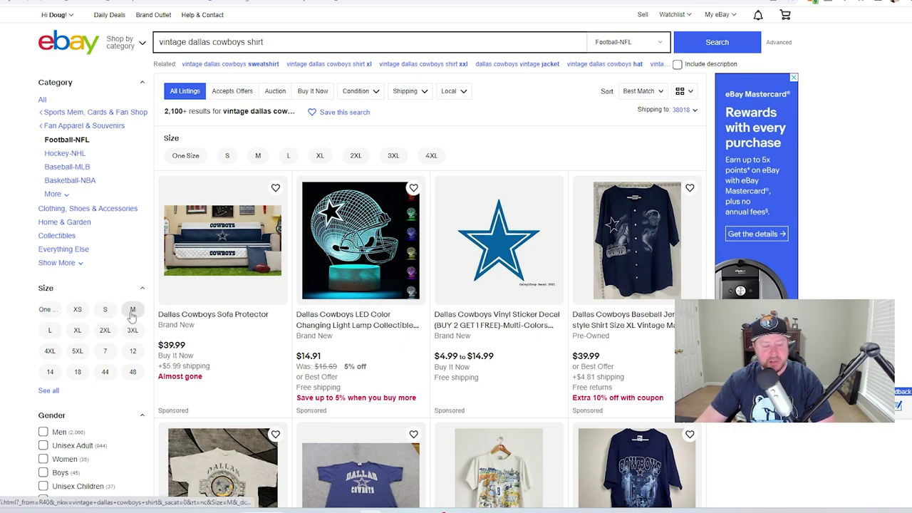
Look through the available refinements for the shirt results and filter the listings to size M.
scroll(24, 336, down, 3)
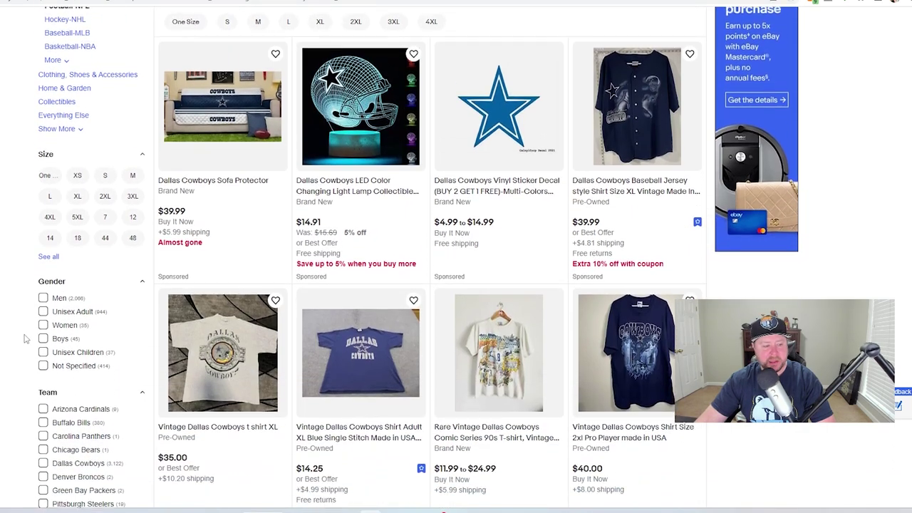
scroll(24, 338, down, 8)
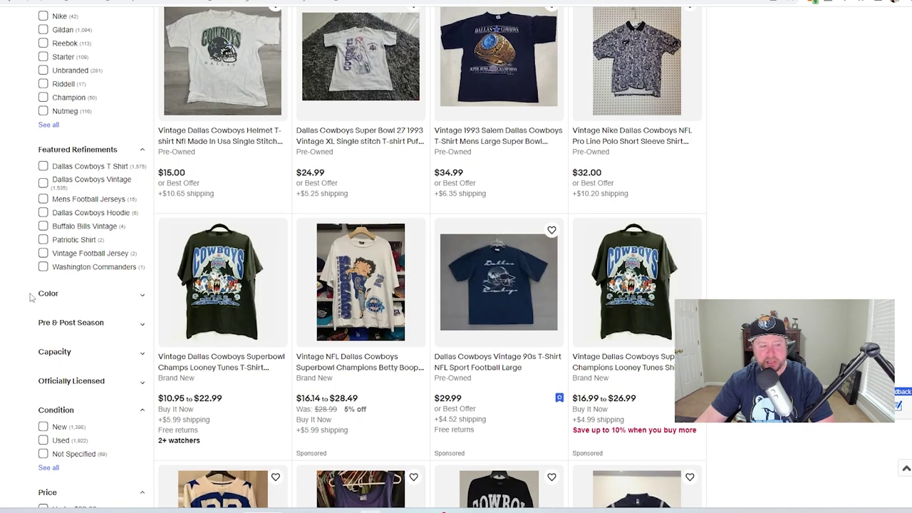
scroll(30, 297, up, 3)
scroll(30, 296, up, 7)
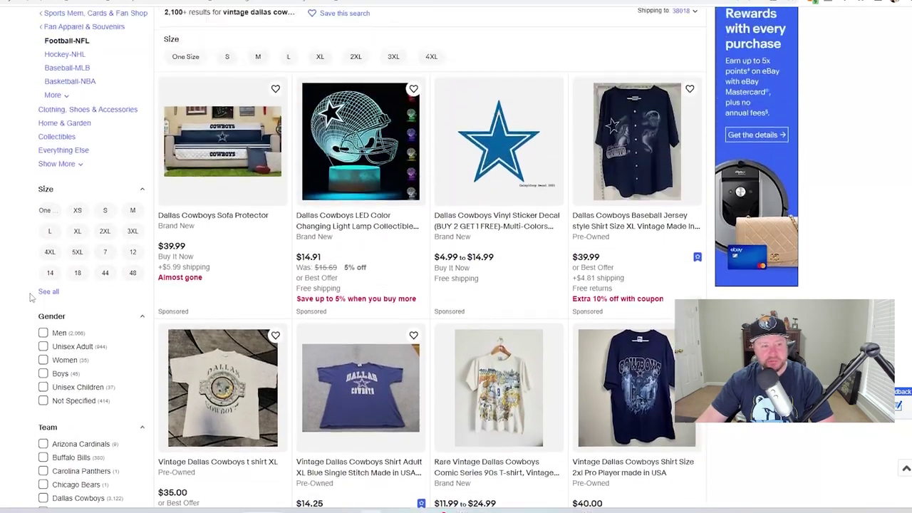
scroll(30, 297, down, 5)
scroll(30, 296, up, 5)
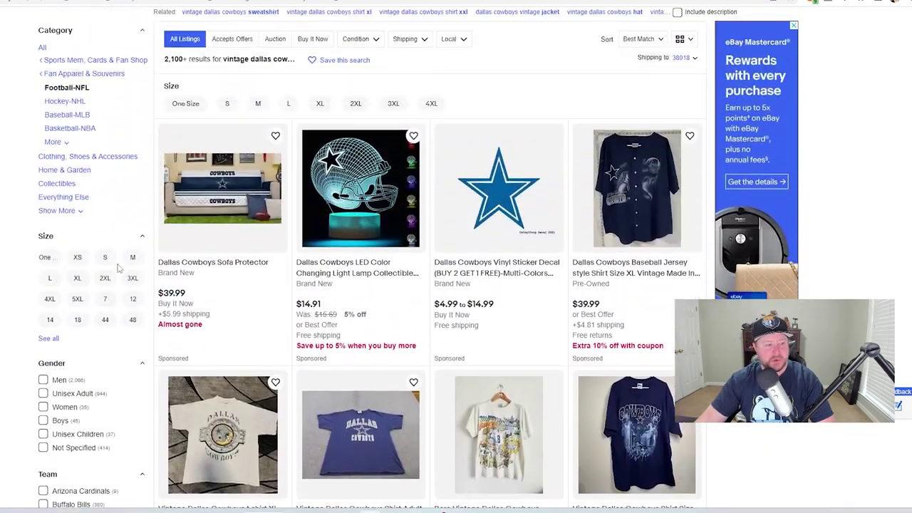
click(131, 259)
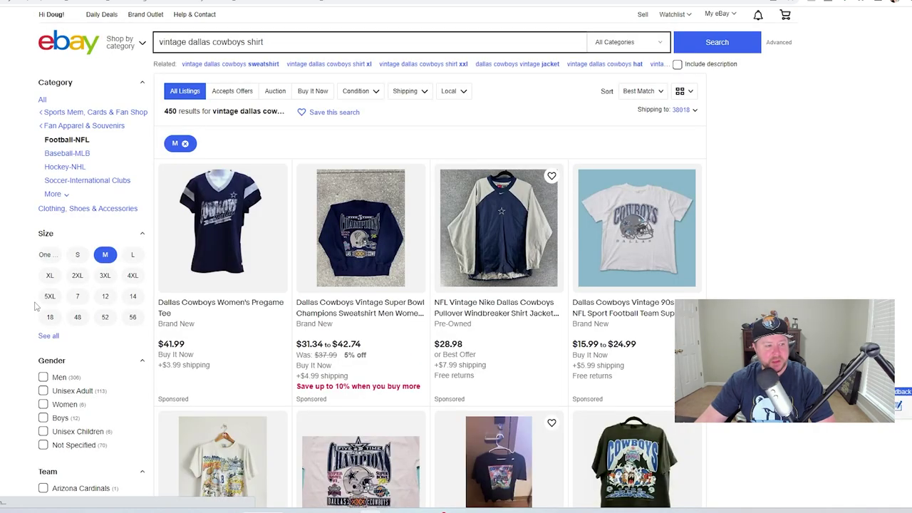
Filter the size M listings by the color Black and check the number of results.
scroll(34, 305, down, 4)
scroll(35, 305, down, 5)
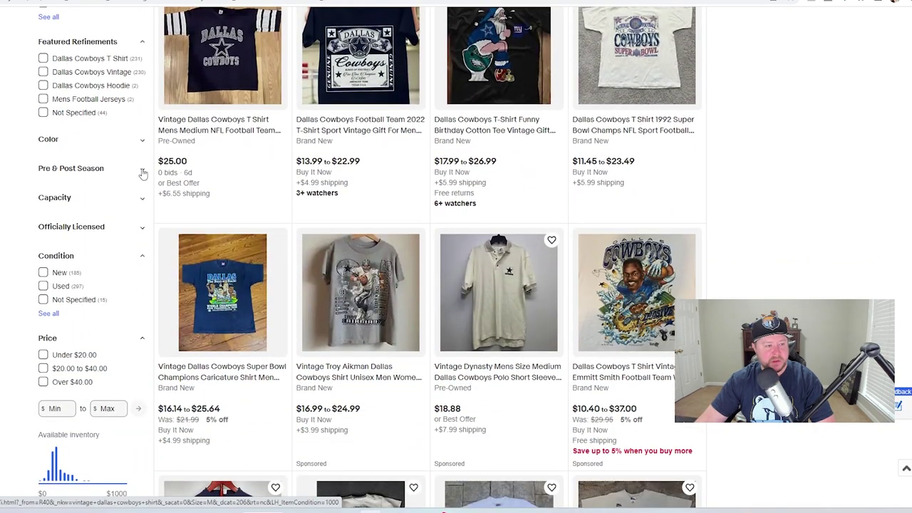
click(135, 144)
click(43, 170)
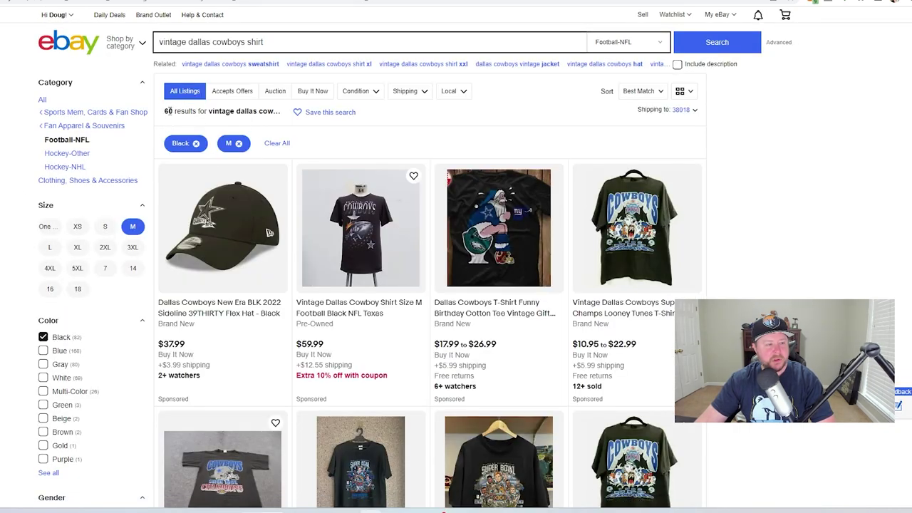
drag(165, 111, 279, 114)
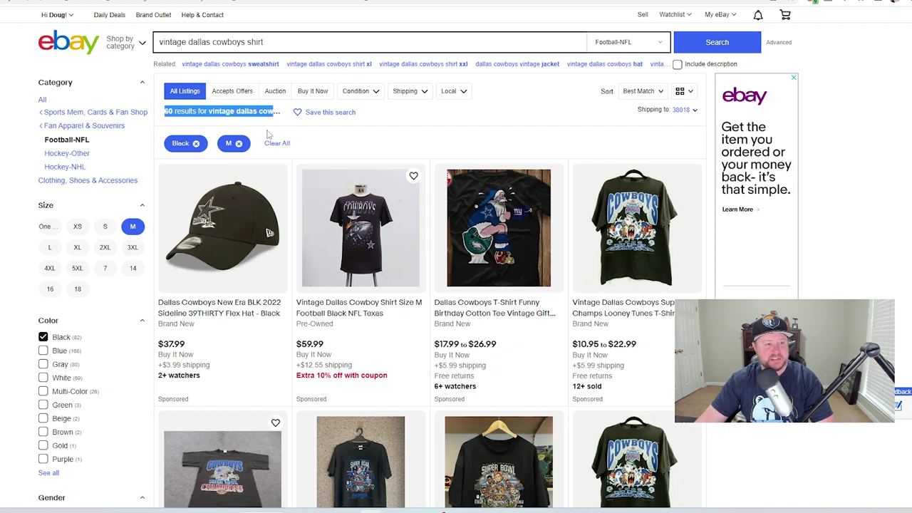
click(180, 108)
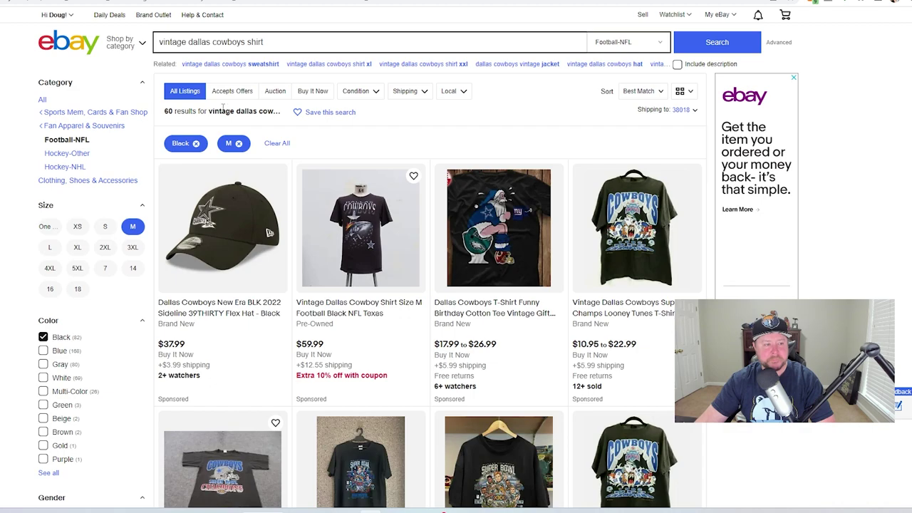
Remove the Black color filter and the size M filter from the shirt results.
scroll(42, 182, down, 3)
click(32, 186)
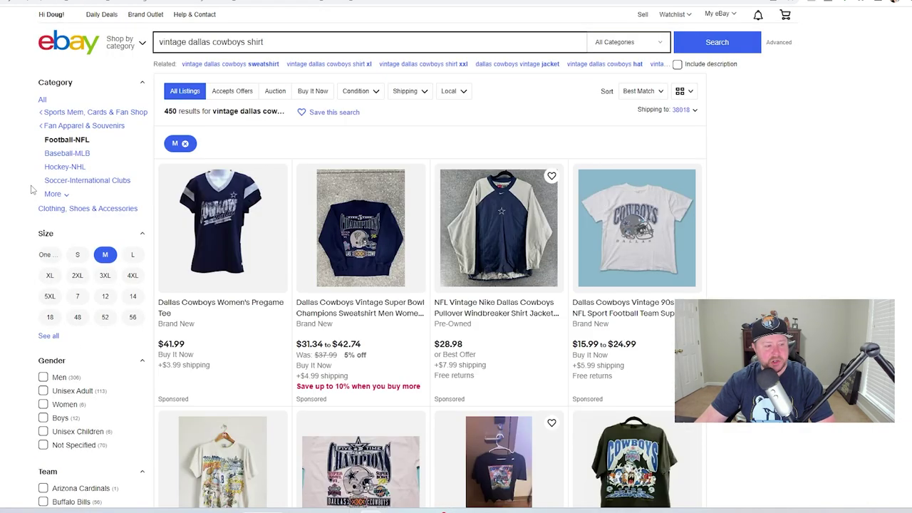
scroll(107, 142, down, 2)
click(108, 102)
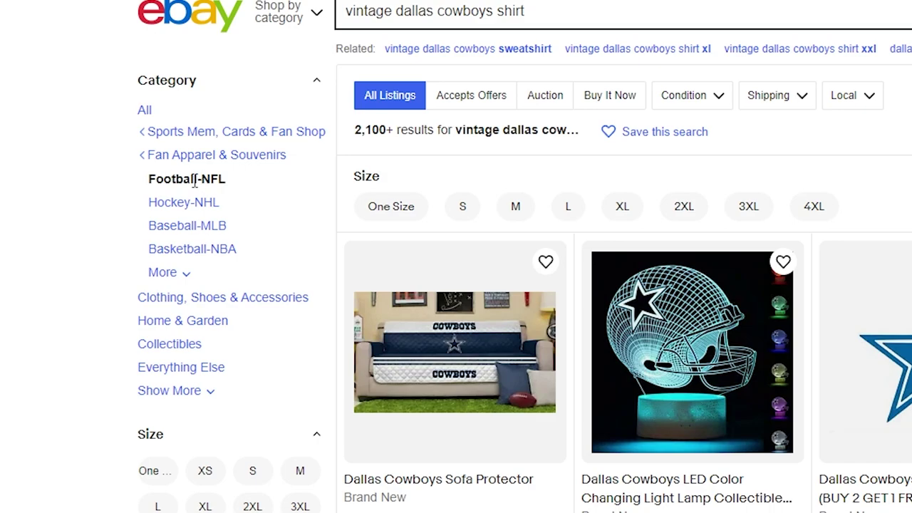
Narrow the results to Clothing, Shoes & Accessories > Specialty > Vintage > Men's Vintage Clothing > T-Shirts.
scroll(93, 129, down, 3)
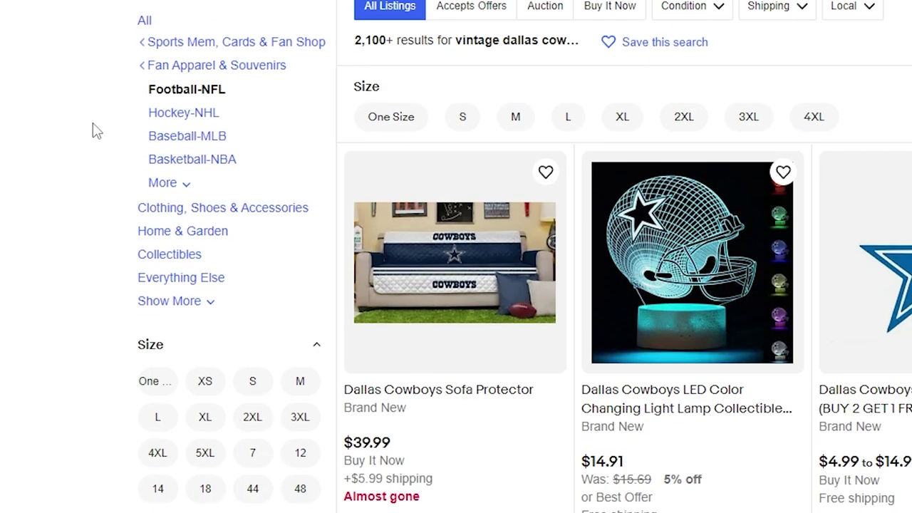
scroll(97, 130, up, 1)
click(262, 212)
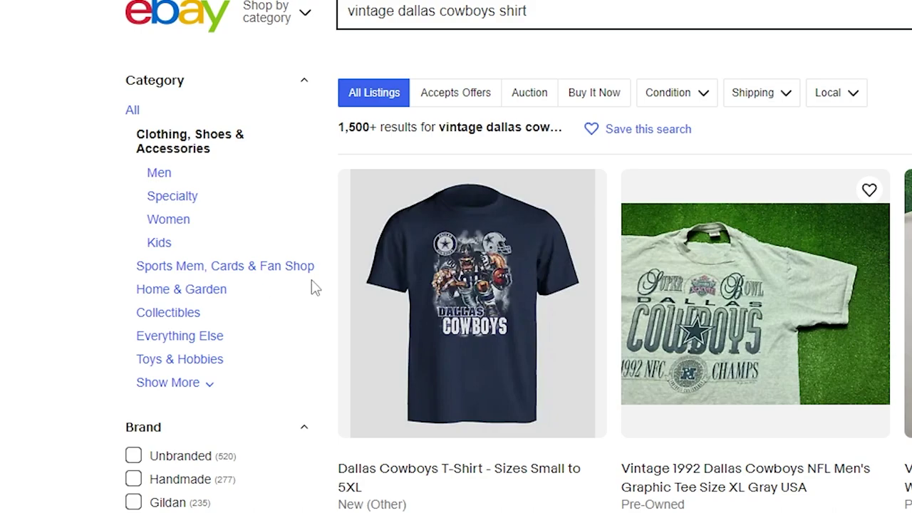
click(181, 199)
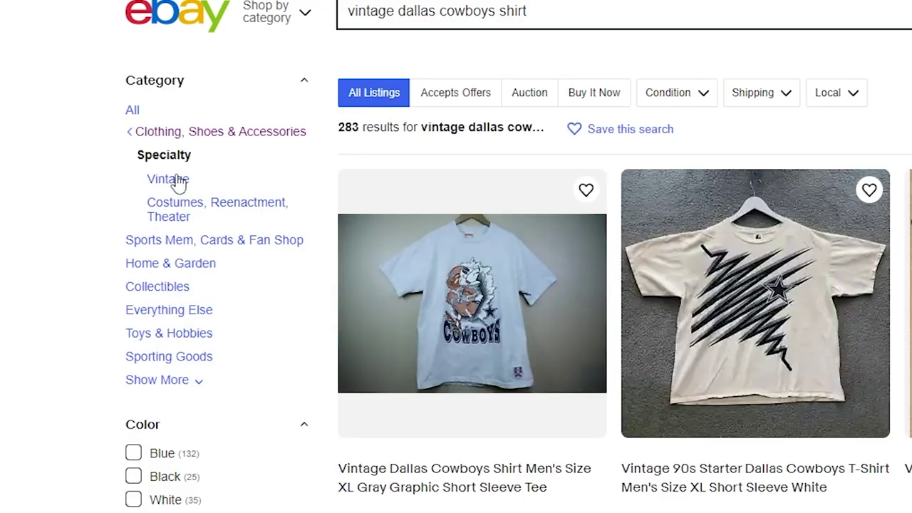
click(178, 183)
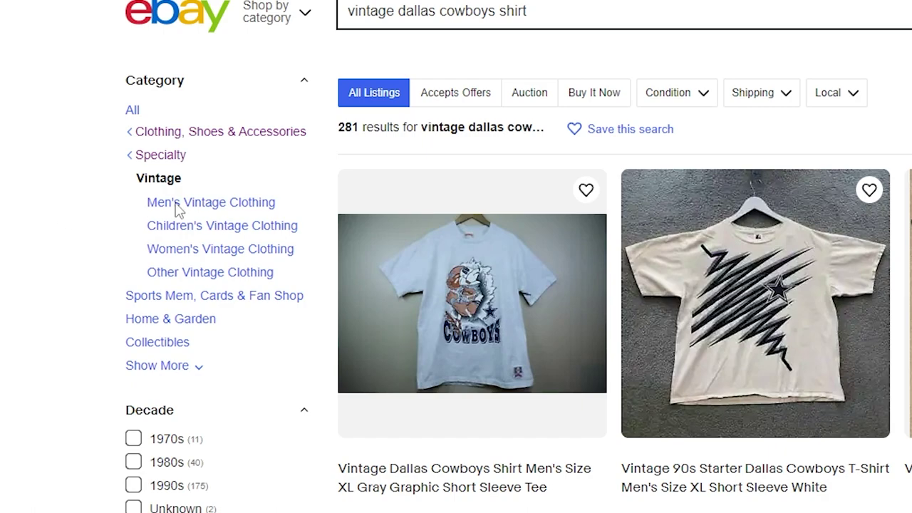
click(171, 205)
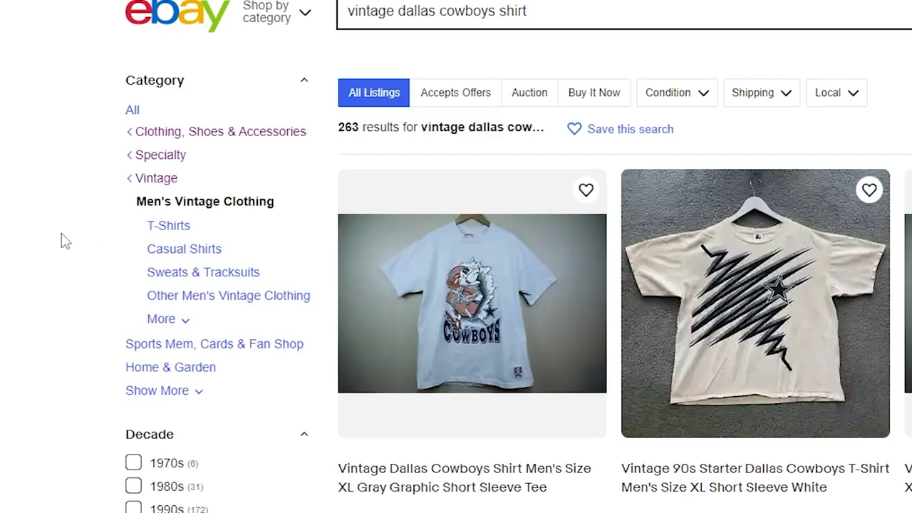
click(171, 227)
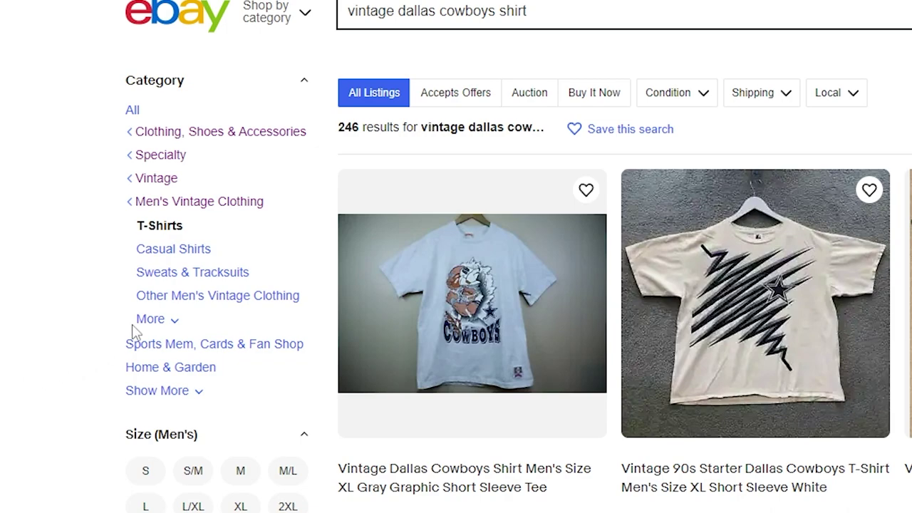
Go back up to the Clothing, Shoes & Accessories category and return to the Football-NFL results.
key(ctrl+a)
click(107, 248)
click(208, 132)
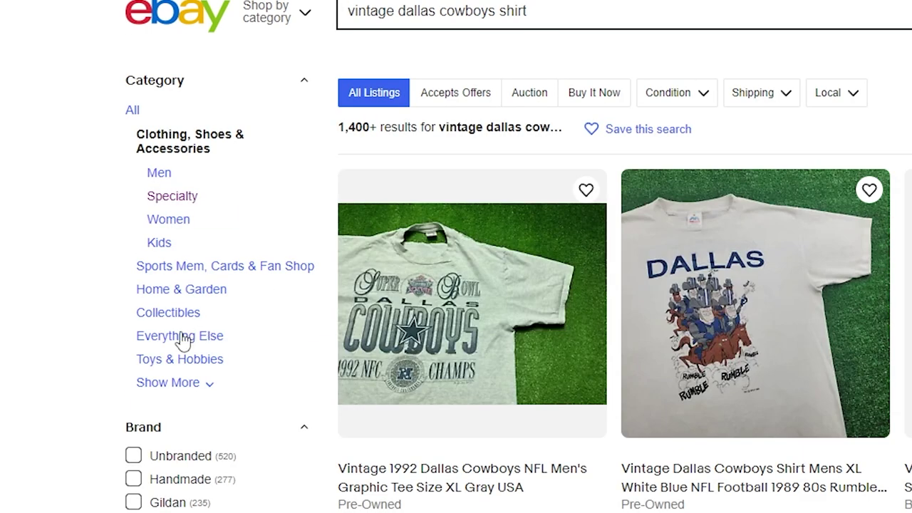
click(149, 196)
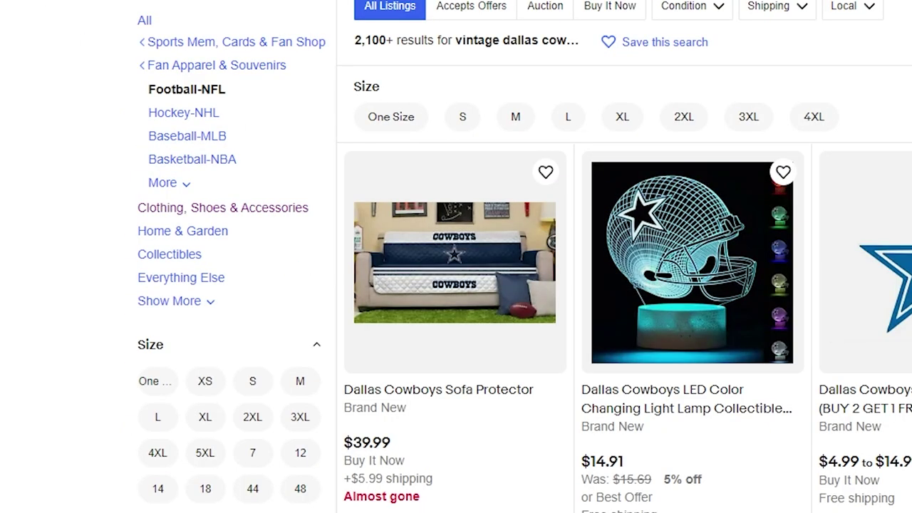
Examine the unfiltered Football-NFL shirt listings and the refinement options offered beside them.
scroll(128, 118, up, 1)
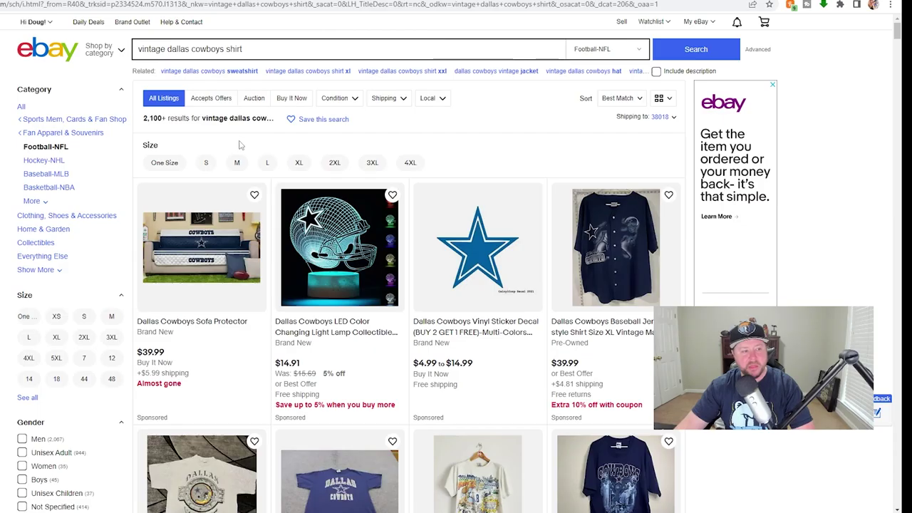
scroll(618, 250, down, 15)
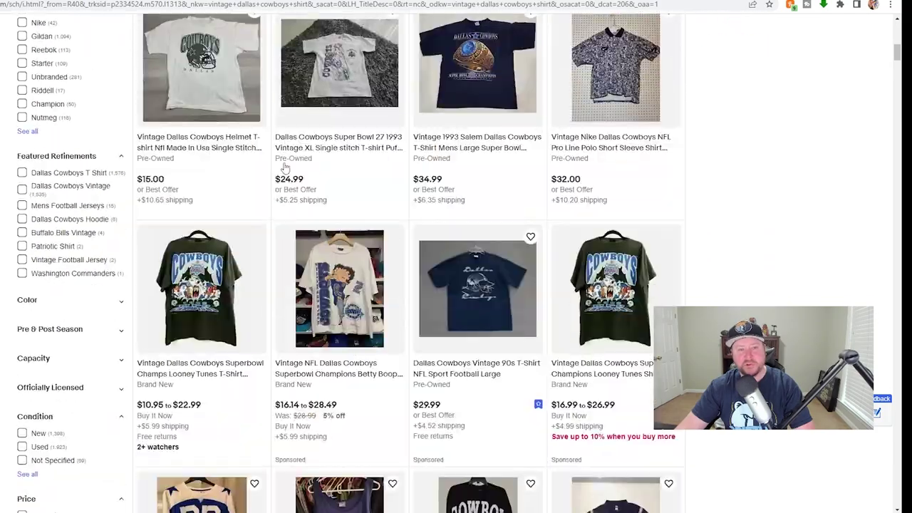
scroll(292, 182, down, 10)
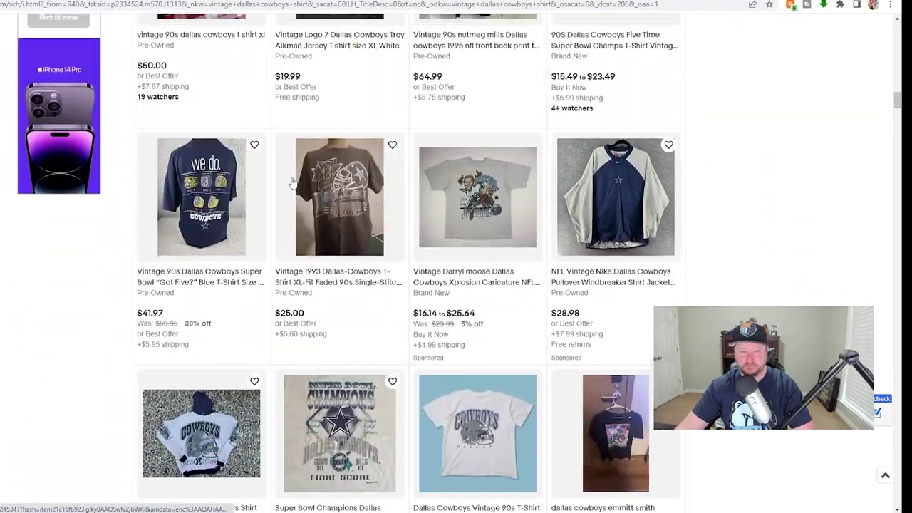
scroll(292, 181, up, 8)
scroll(292, 181, up, 15)
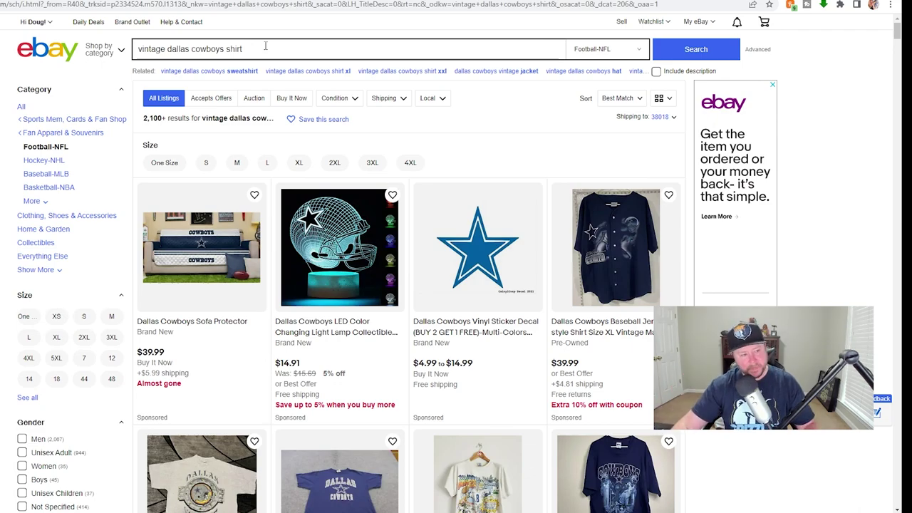
scroll(15, 249, down, 7)
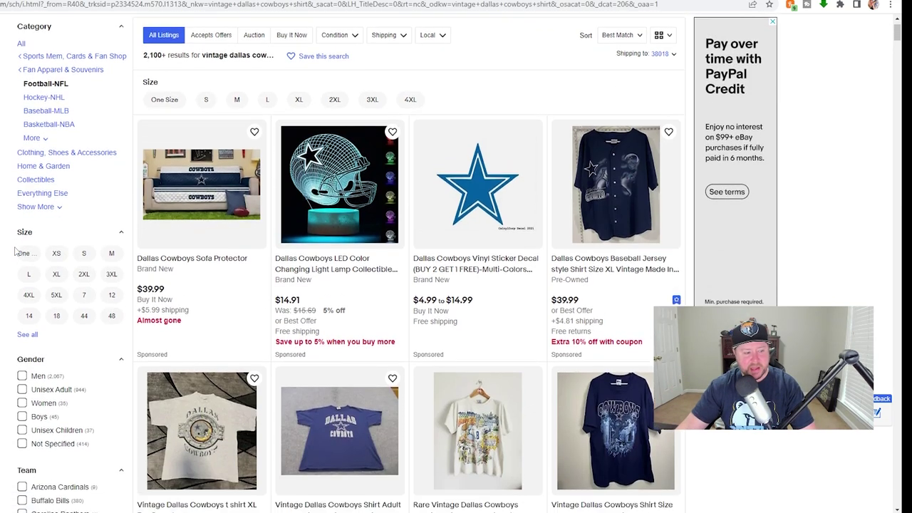
scroll(14, 250, down, 5)
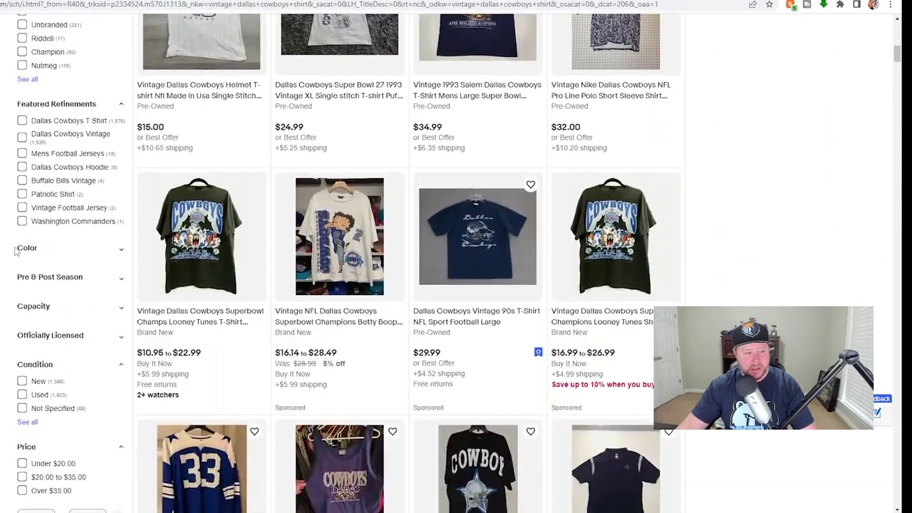
Switch to the revision form of the vintage Dallas Cowboys shirt listing and go to its item category.
scroll(3, 283, up, 12)
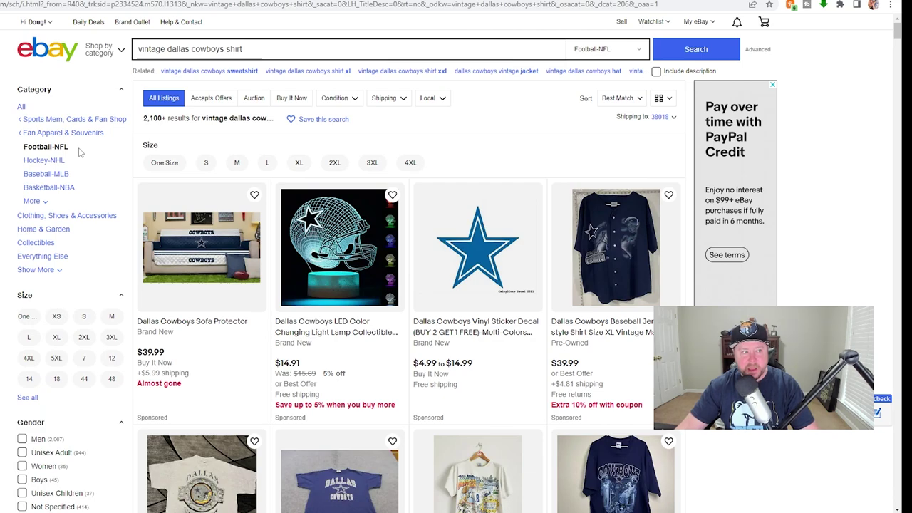
key(ctrl+Tab)
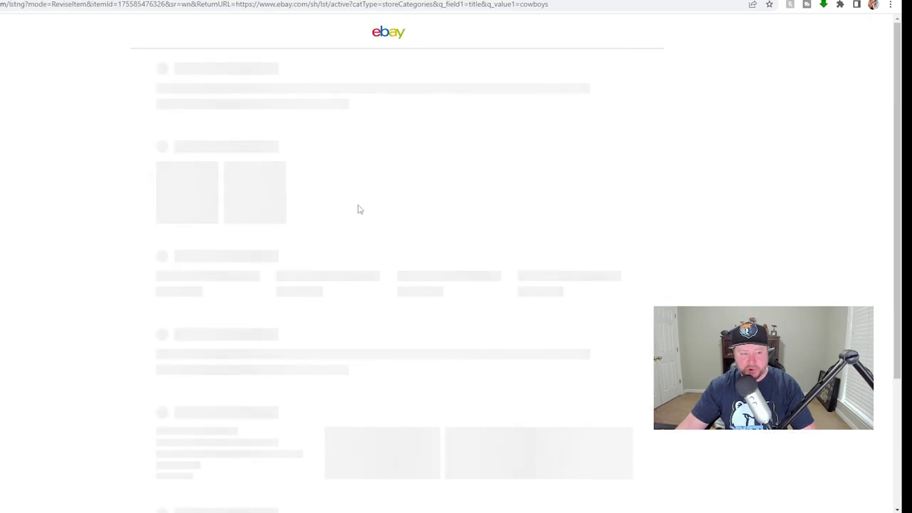
scroll(359, 207, down, 8)
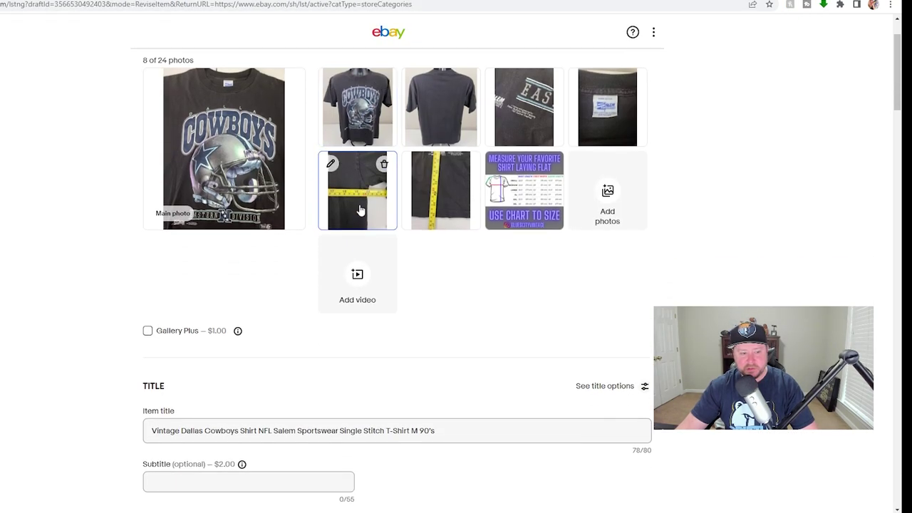
Change the listing's item category from Football-NFL to one under Clothing, Shoes & Accessories > Specialty > Vintage > Men's Vintage Clothing.
click(646, 107)
click(342, 166)
click(420, 339)
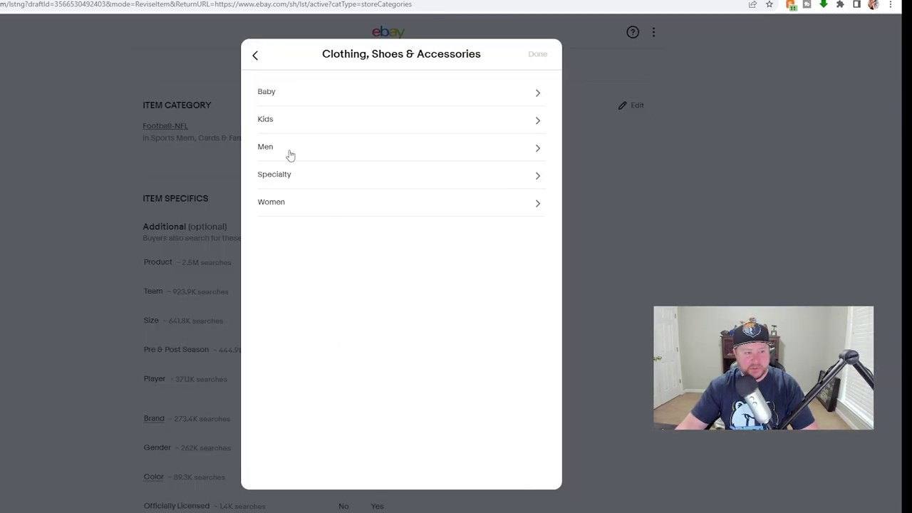
click(289, 174)
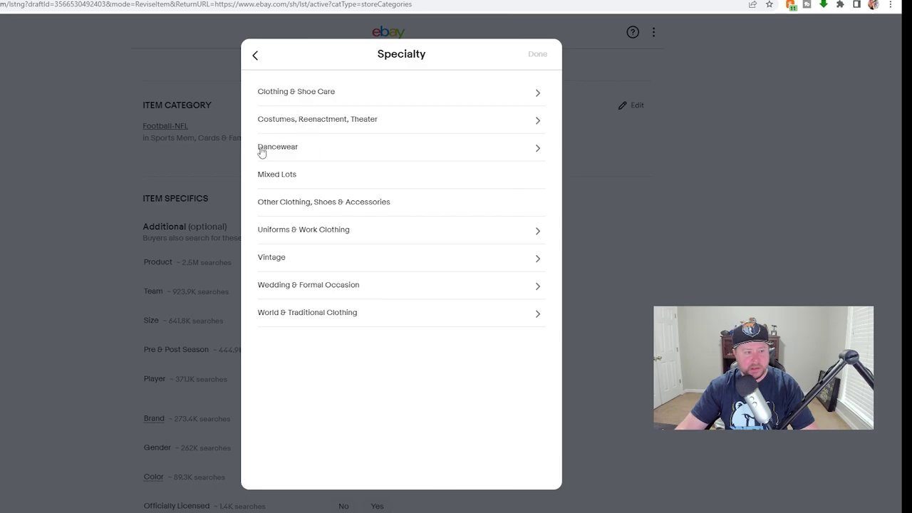
click(282, 258)
click(300, 148)
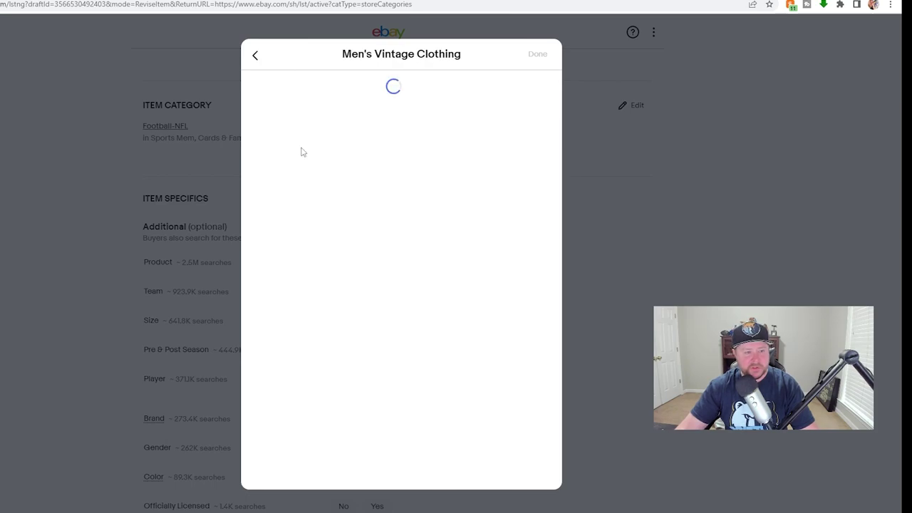
click(271, 477)
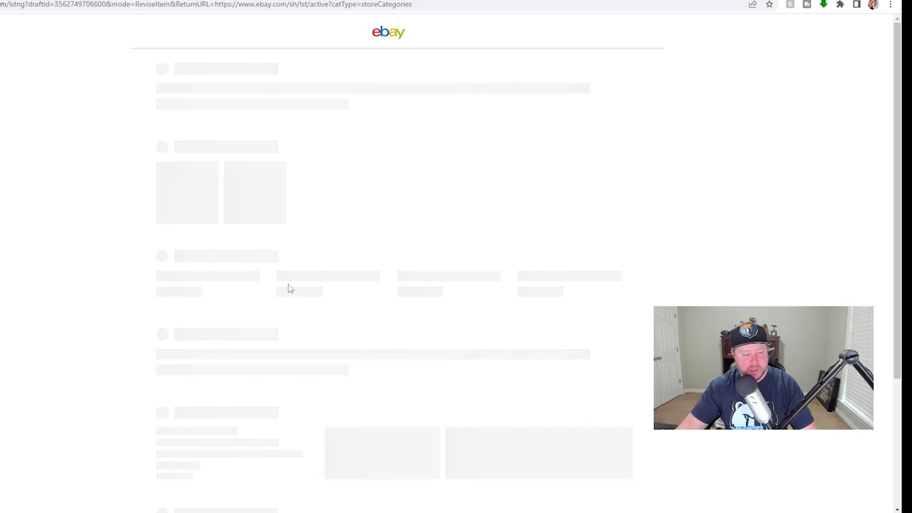
scroll(289, 289, down, 6)
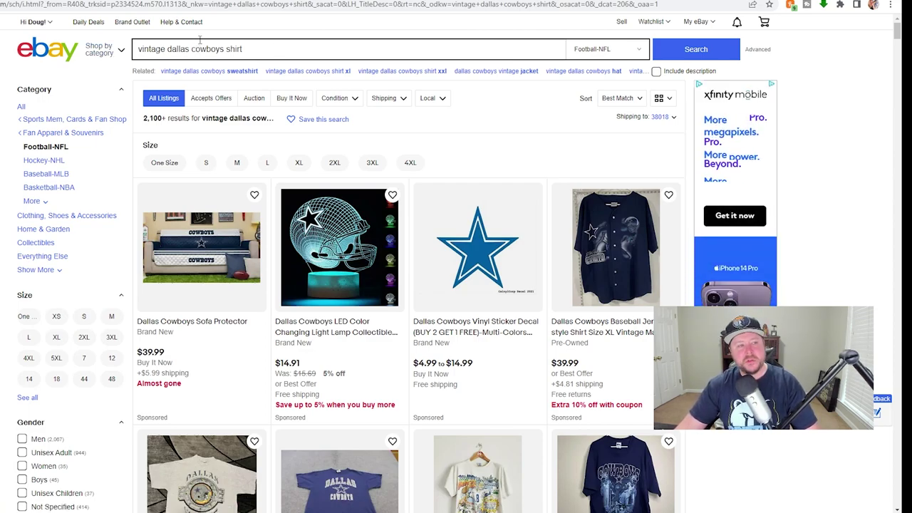
click(274, 48)
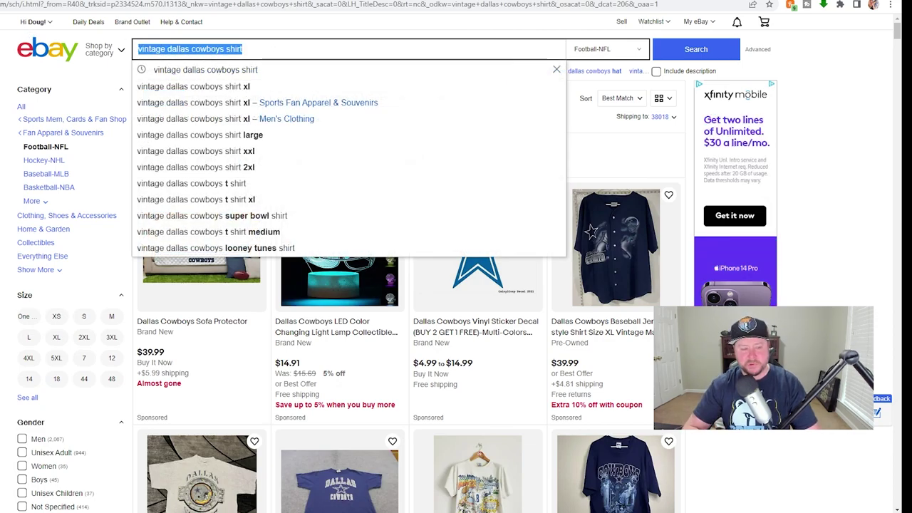
click(272, 47)
drag(264, 49, 137, 49)
click(280, 48)
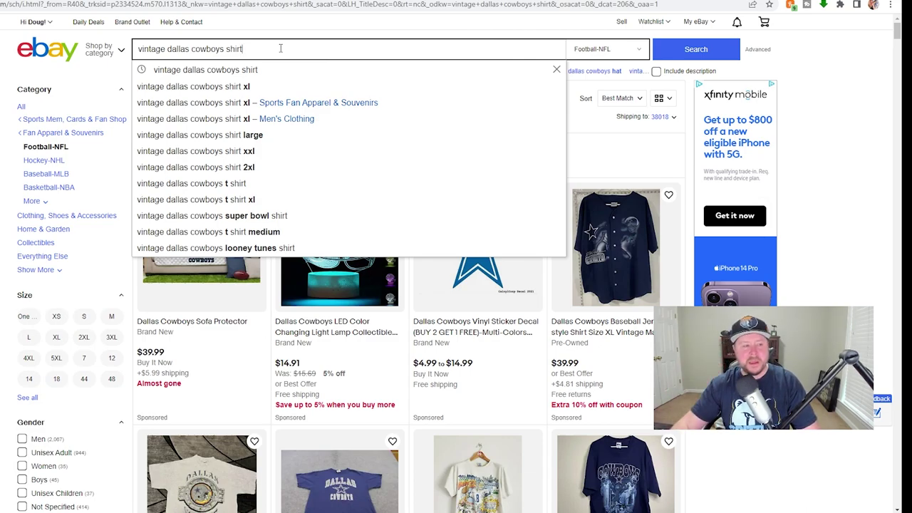
drag(256, 48, 137, 49)
click(260, 49)
drag(260, 49, 137, 48)
click(261, 49)
drag(260, 48, 142, 50)
click(258, 49)
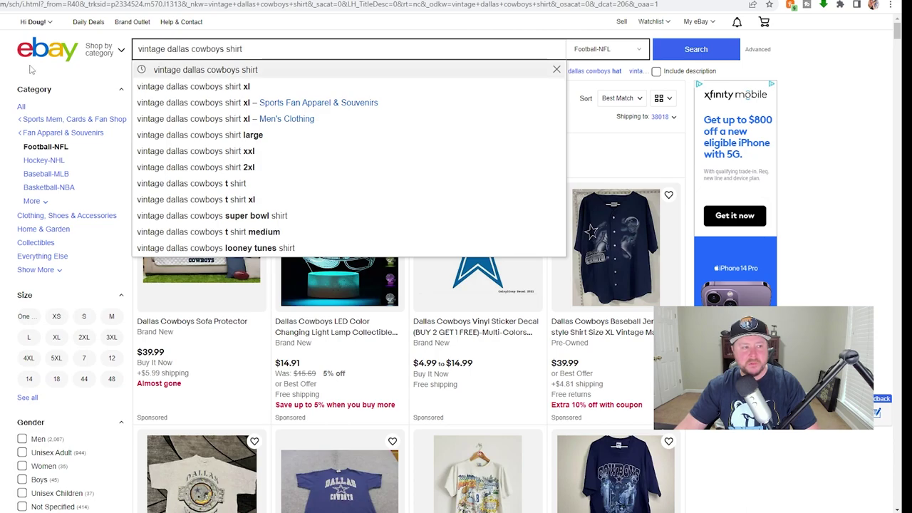
key(Escape)
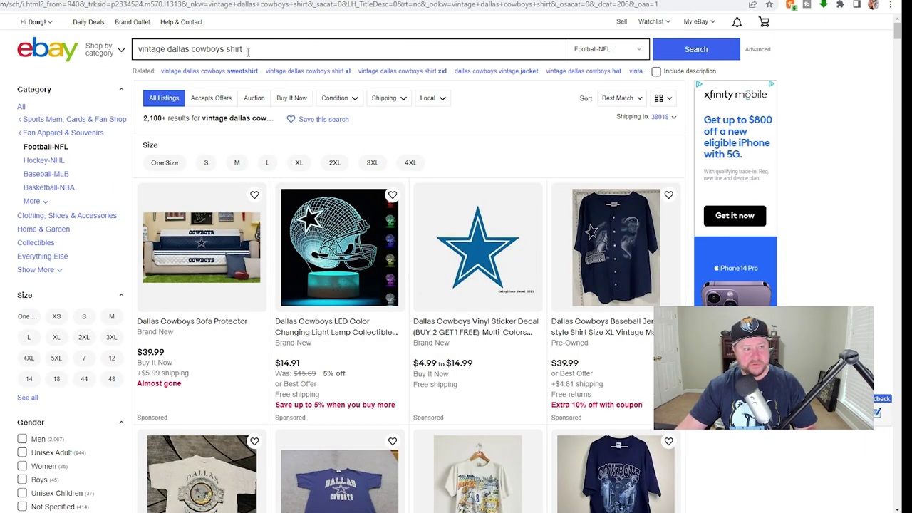
In the Football-NFL search results, change the search phrase to "vintage dallas cowboys t shirt" and run the search.
click(232, 49)
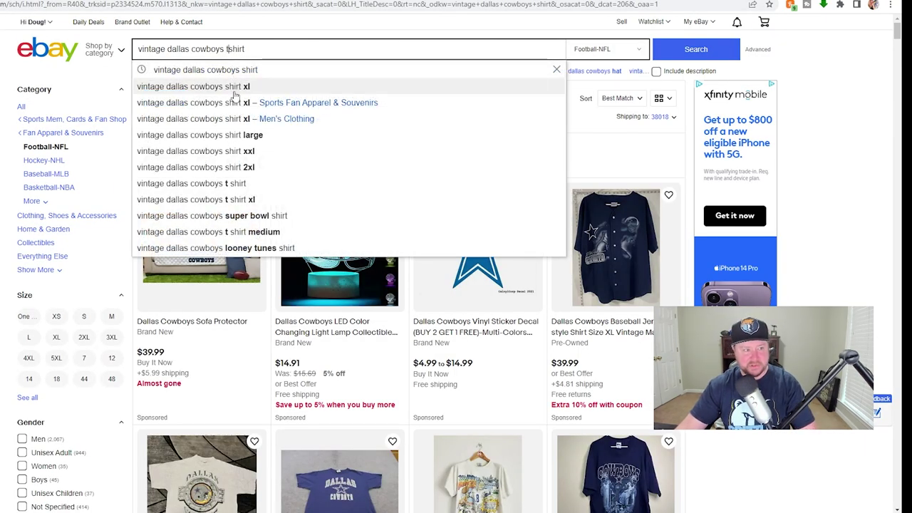
text(t)
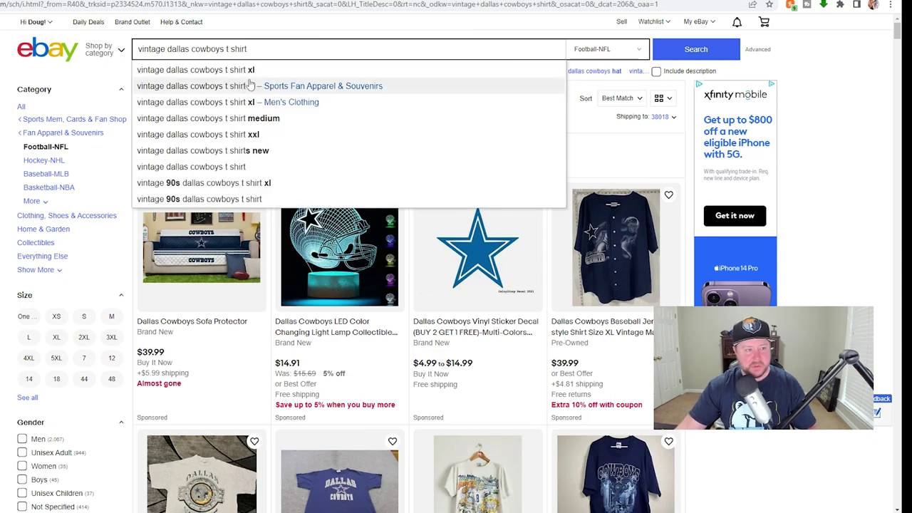
key(Return)
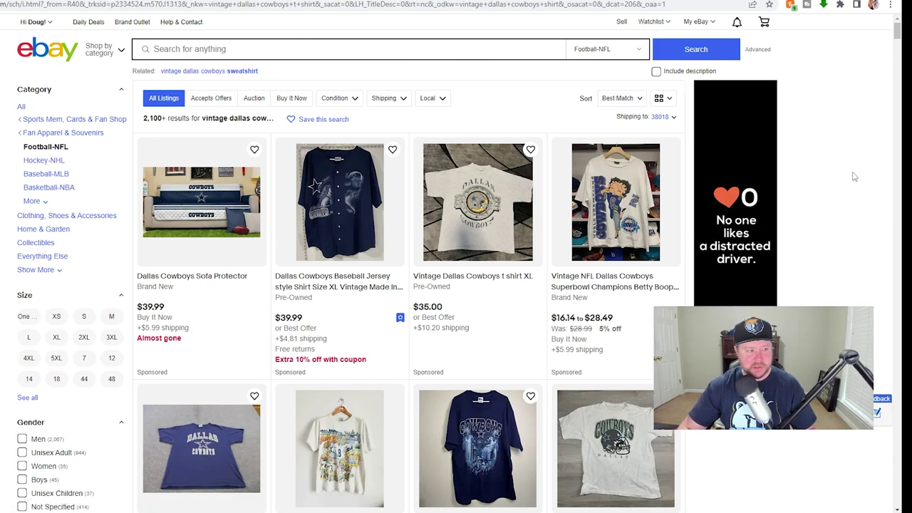
Look over the t-shirt search results and filter them by size M.
scroll(854, 177, down, 9)
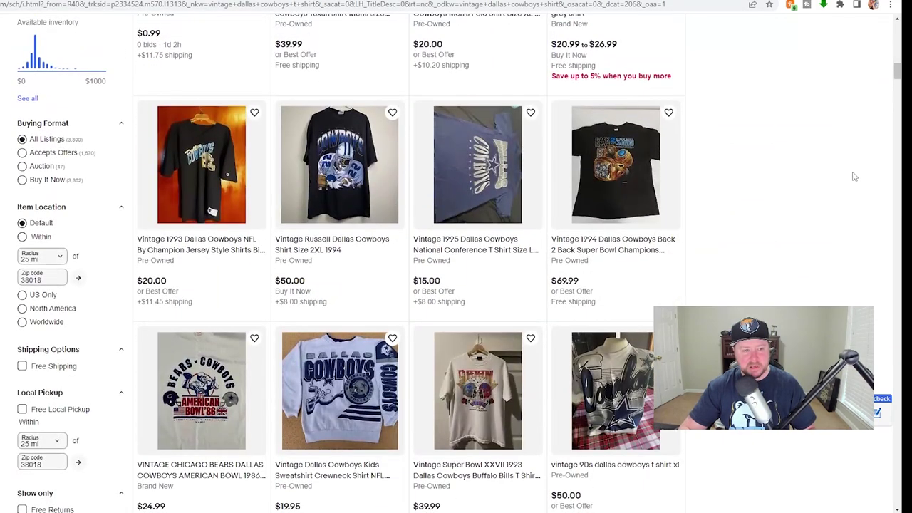
scroll(854, 177, up, 10)
scroll(854, 177, up, 3)
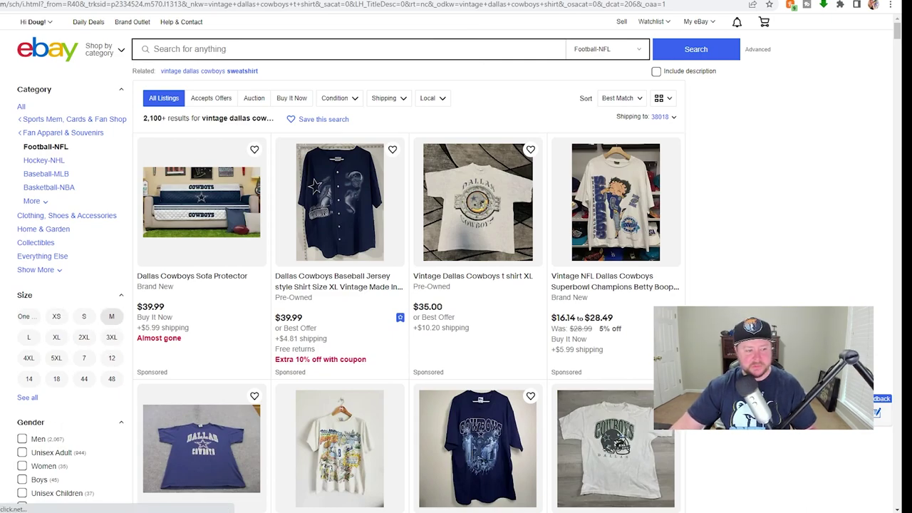
click(111, 317)
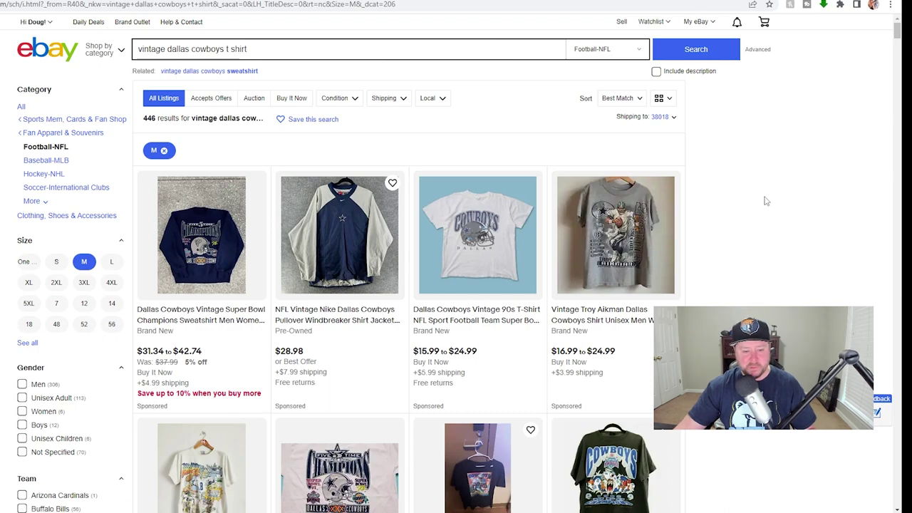
Look through the size M results, continuing onto the second page, for the Salem Sportswear Cowboys helmet shirt.
scroll(741, 205, down, 3)
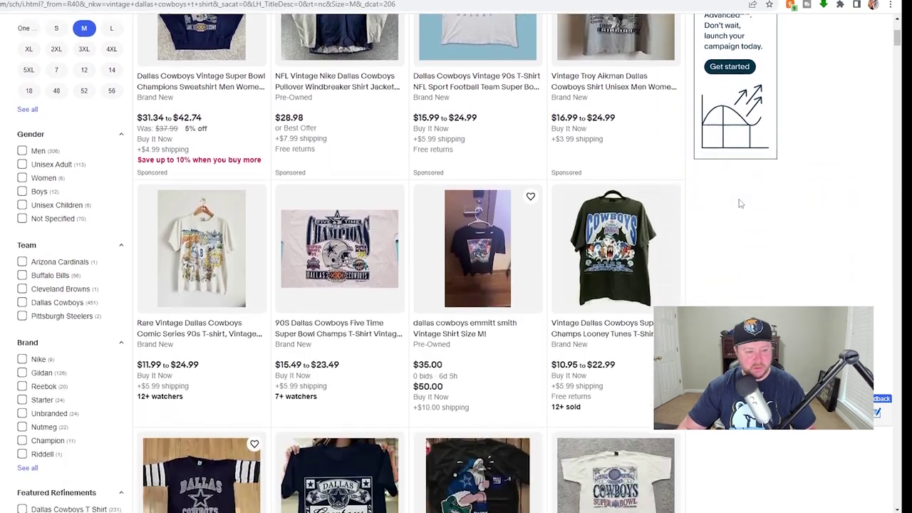
scroll(741, 204, down, 15)
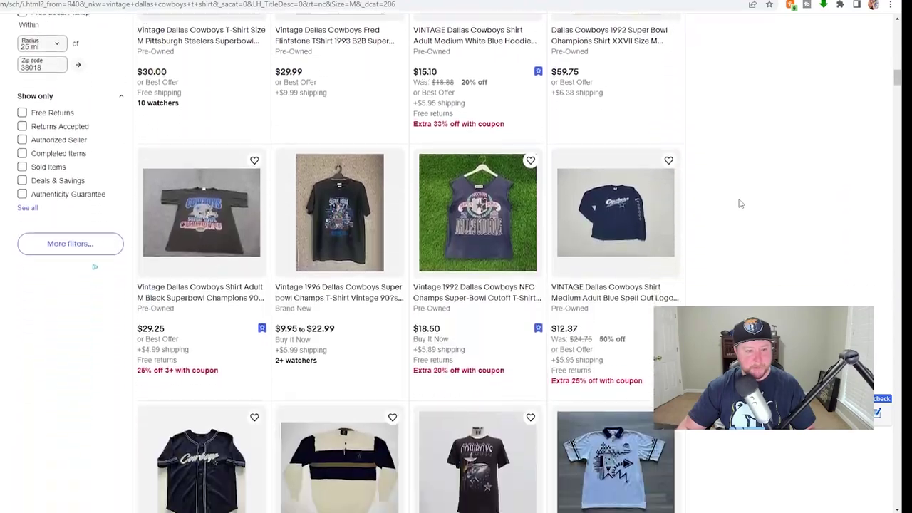
scroll(740, 205, down, 15)
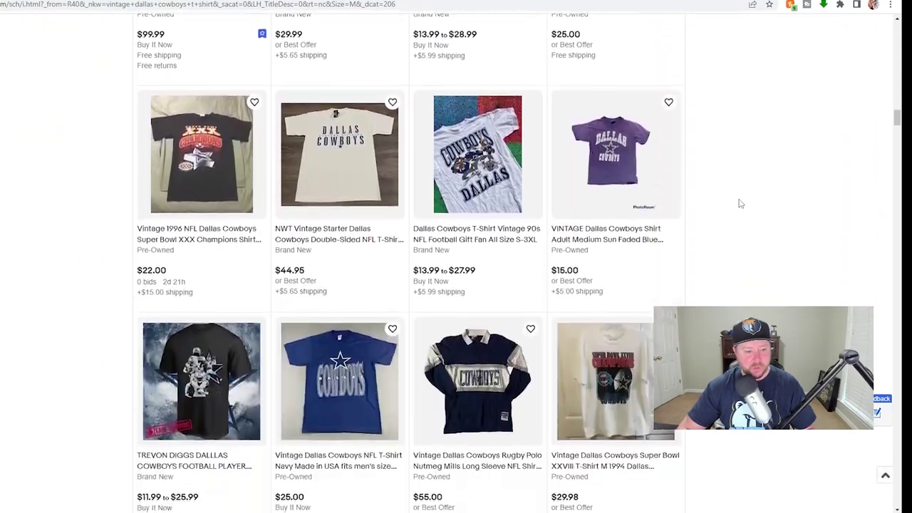
scroll(741, 204, down, 20)
scroll(740, 204, down, 15)
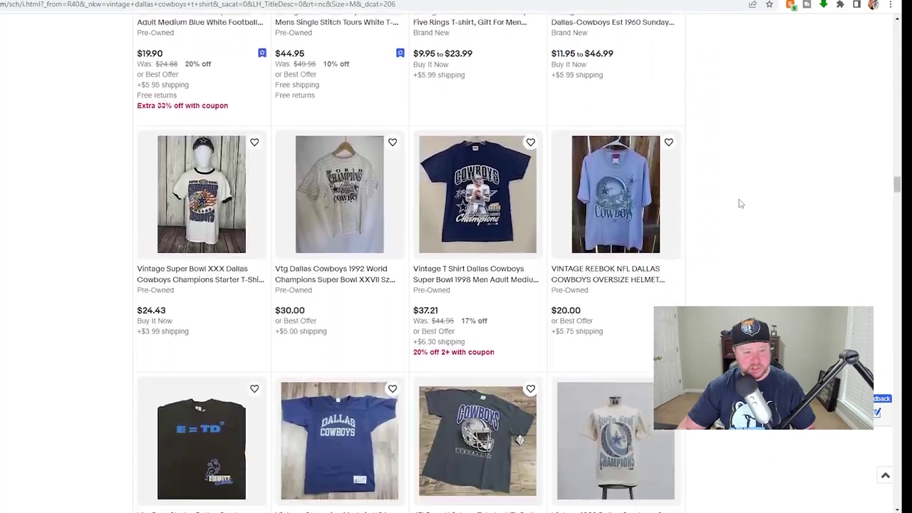
scroll(741, 204, down, 20)
scroll(741, 204, down, 5)
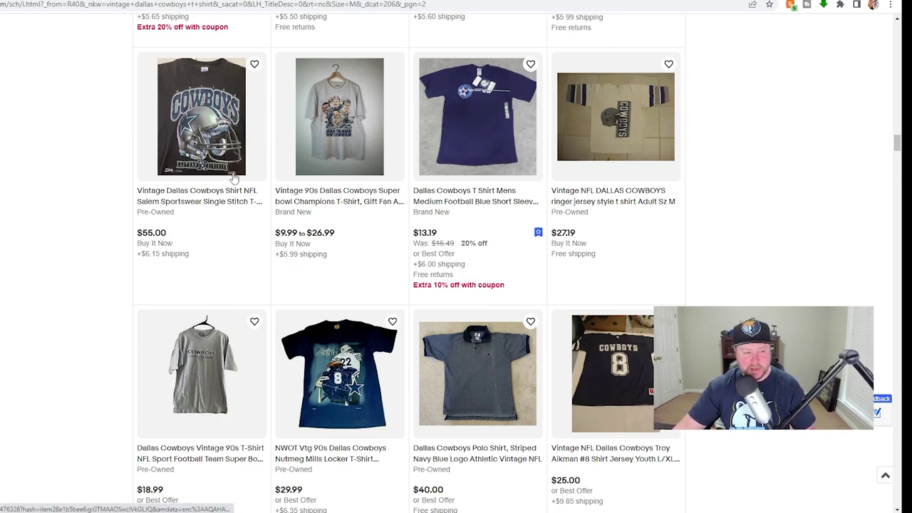
mouse_move(898, 145)
mouse_down()
mouse_move(892, 18)
mouse_move(896, 145)
mouse_up()
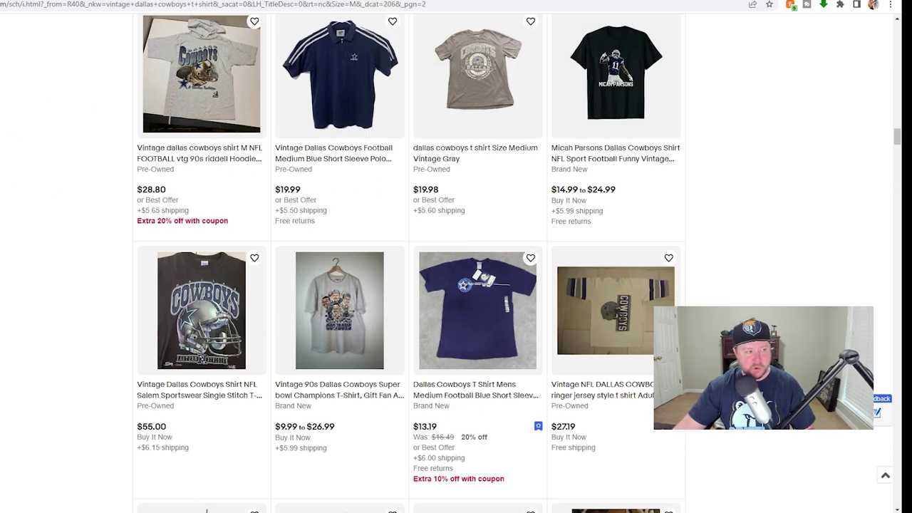
Expand the Color refinement and filter the size M results by Black.
drag(897, 139, 884, 19)
scroll(107, 199, down, 2)
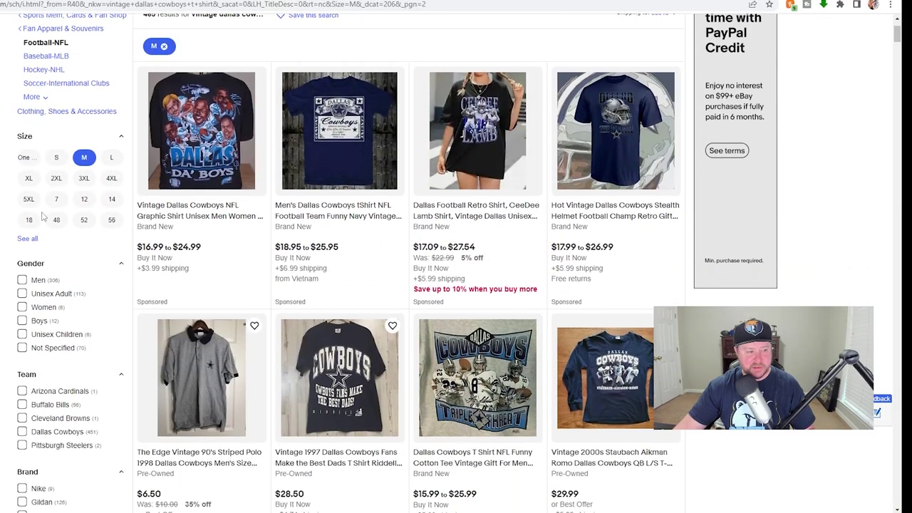
scroll(79, 166, down, 7)
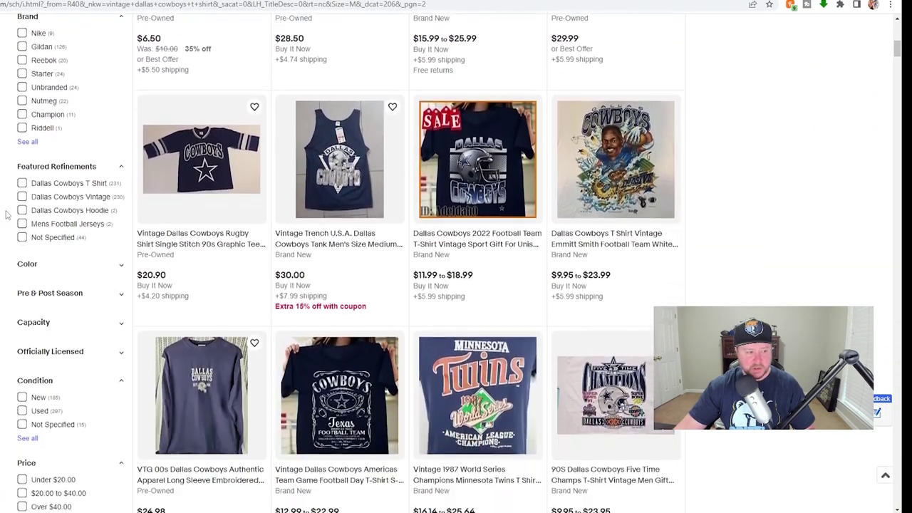
click(84, 251)
scroll(42, 207, down, 2)
click(22, 176)
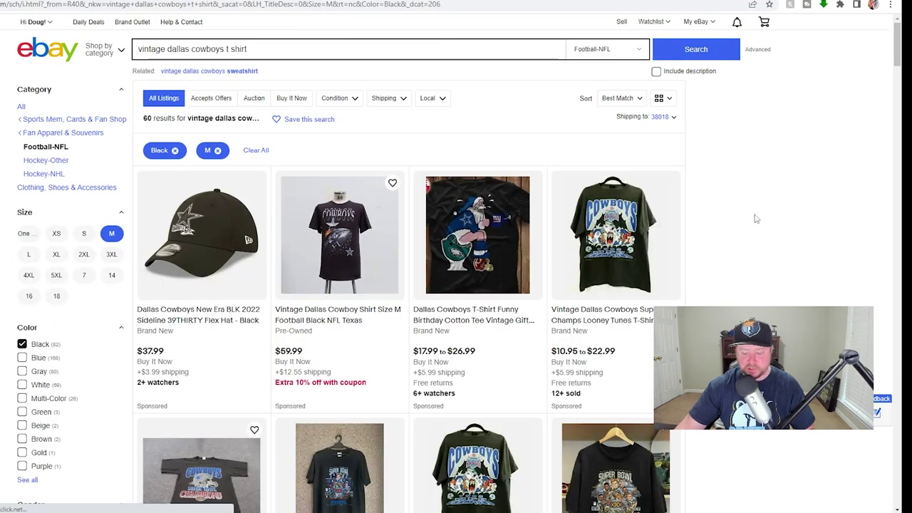
Look through the black, size M results for the Salem Sportswear Cowboys helmet shirt and return to the first results.
scroll(757, 218, down, 2)
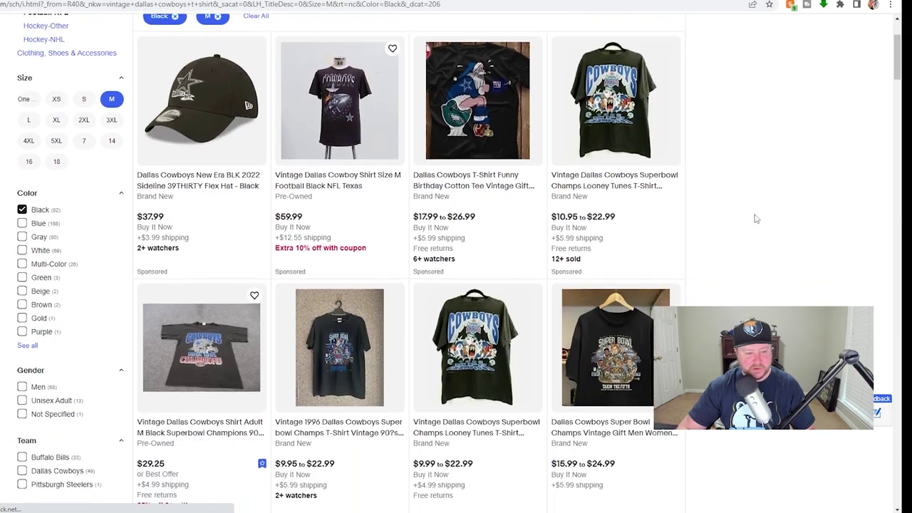
scroll(757, 219, down, 10)
scroll(756, 219, down, 15)
scroll(757, 218, down, 15)
scroll(756, 218, down, 1)
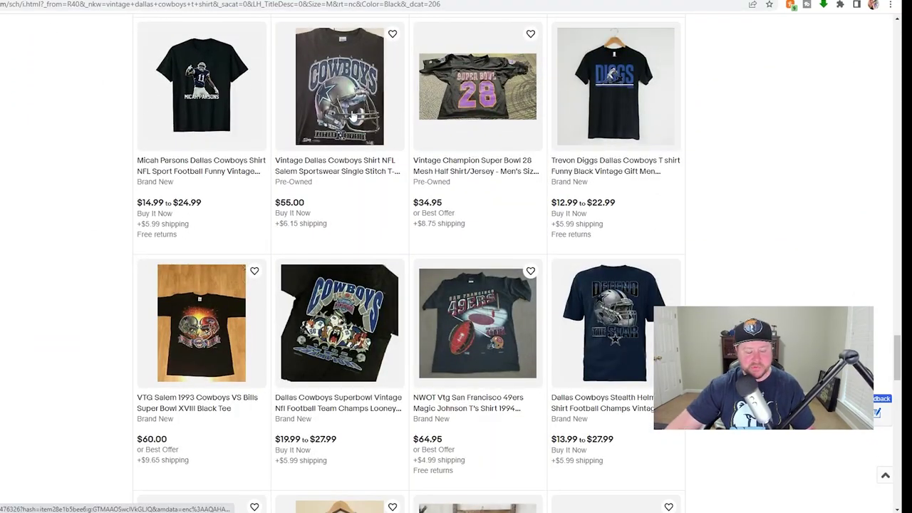
drag(897, 367, 898, 21)
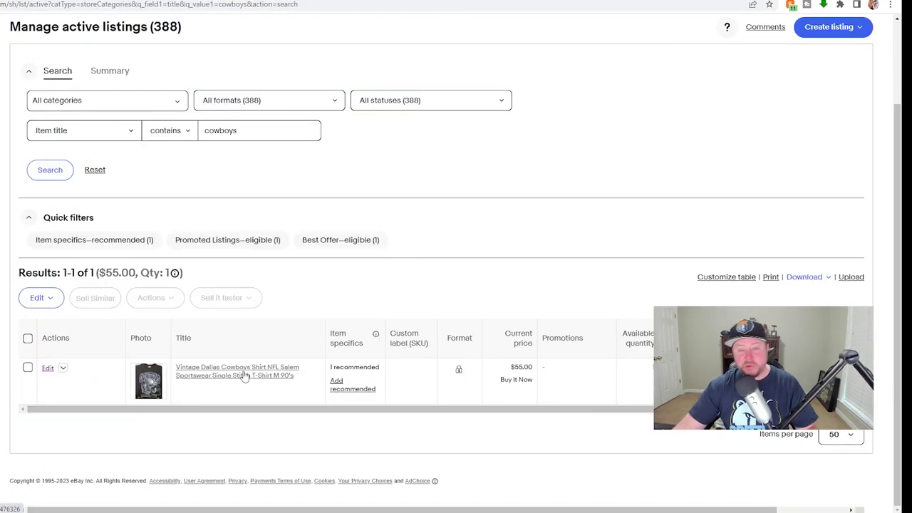
Search the seller's active listings for item titles containing "pendleton".
double_click(257, 130)
text(pendleton)
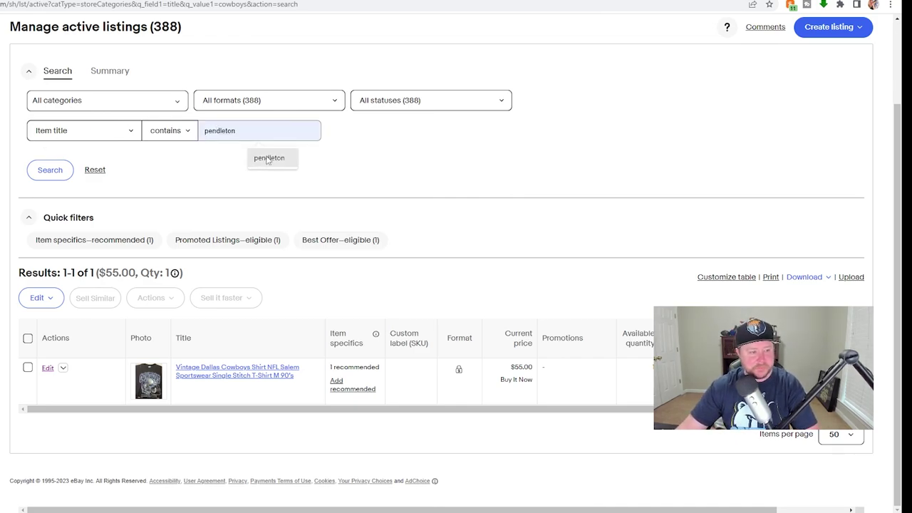
click(269, 158)
click(51, 170)
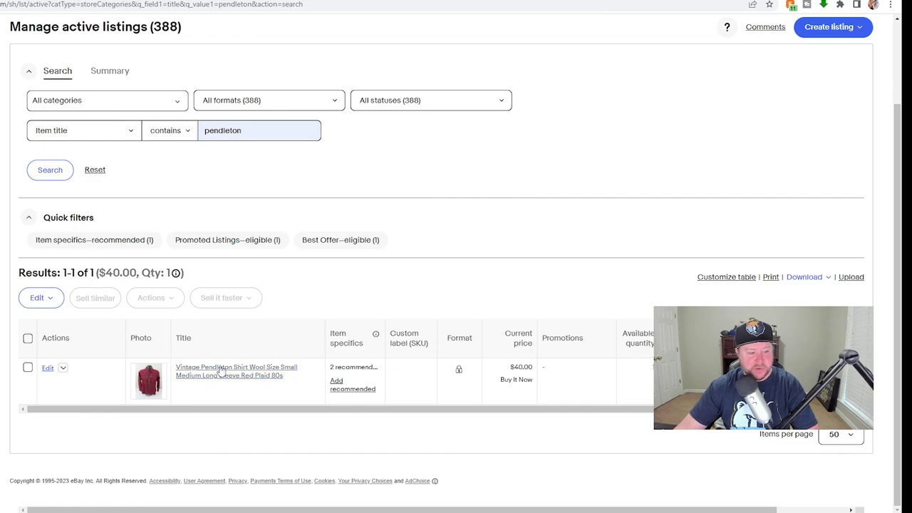
Return to the eBay home page and search all categories for "vintage pendleton shirt".
key(ctrl+Tab)
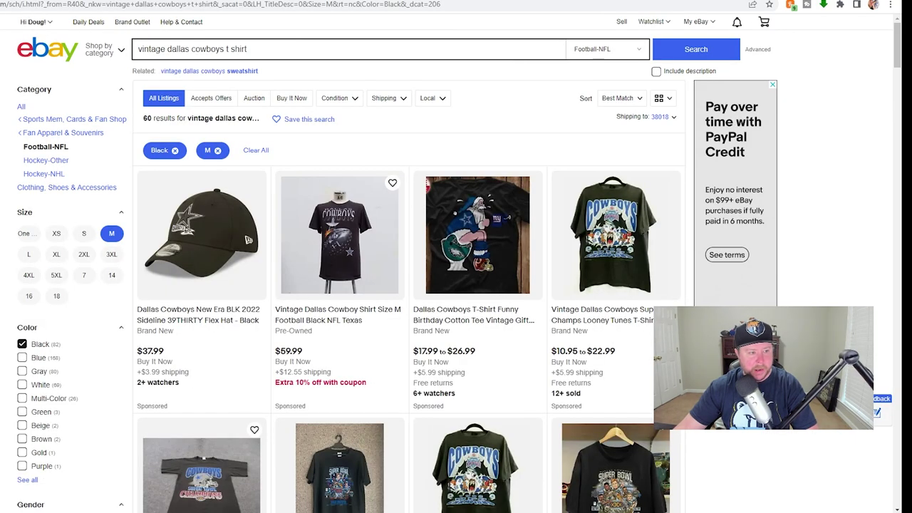
click(62, 55)
click(262, 46)
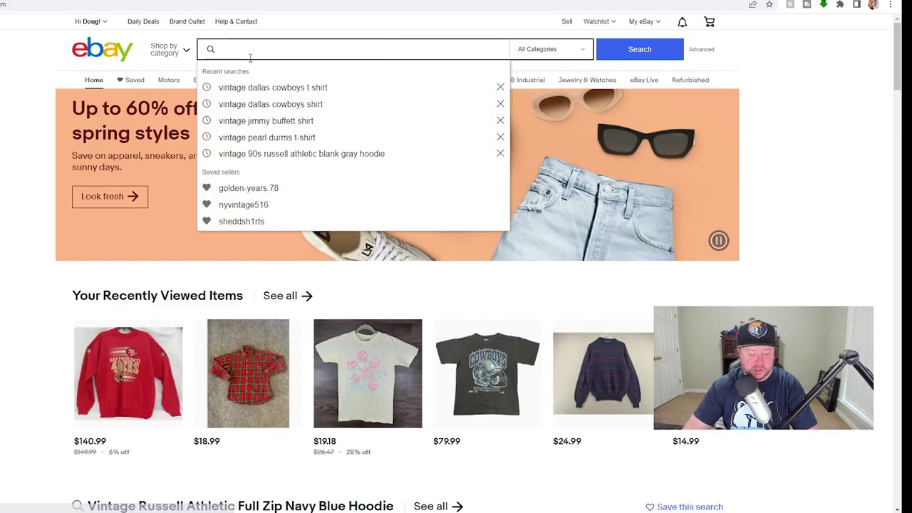
text(vintage p)
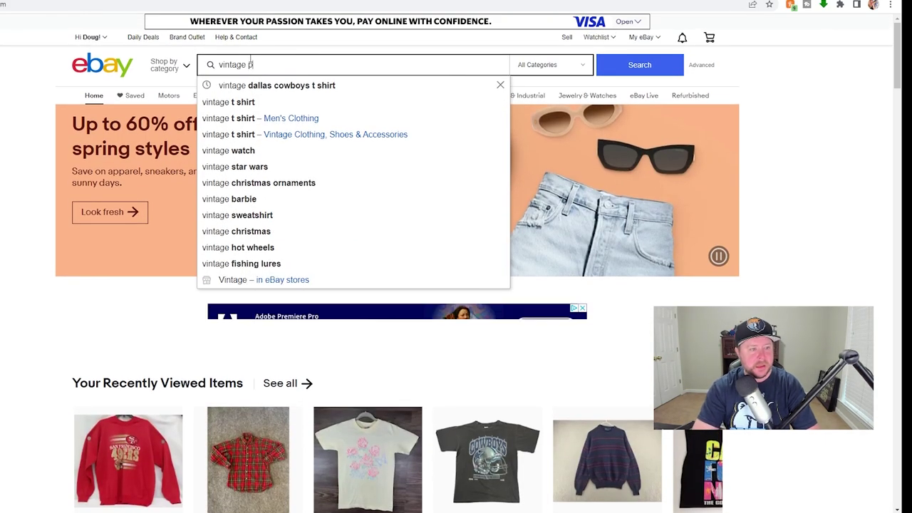
text(endleton)
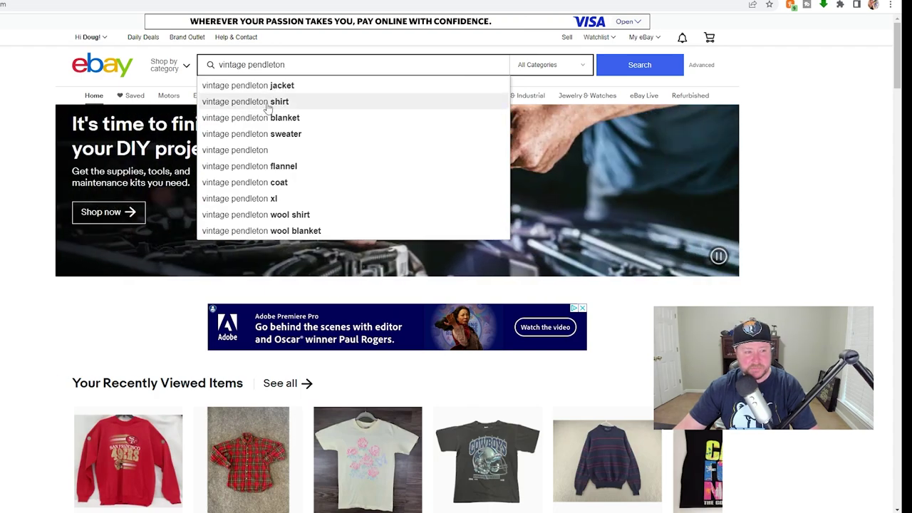
text(shirt)
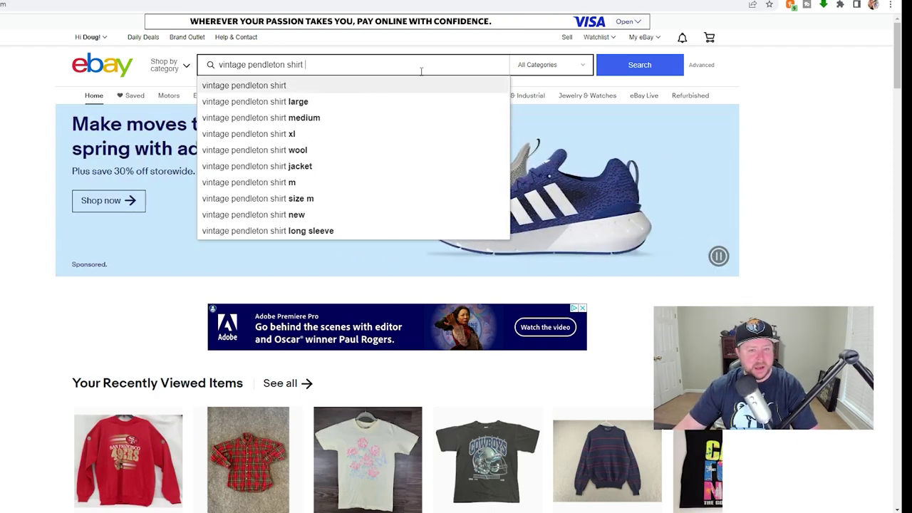
click(624, 74)
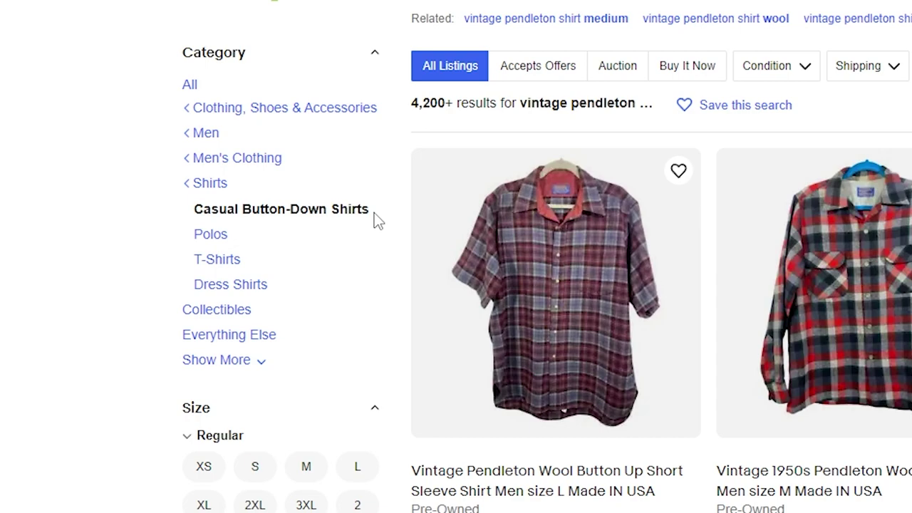
Check which category the Pendleton search results fall under and look at the seller's own Pendleton listing for comparison.
drag(374, 217, 197, 223)
click(354, 200)
drag(195, 207, 364, 221)
click(353, 229)
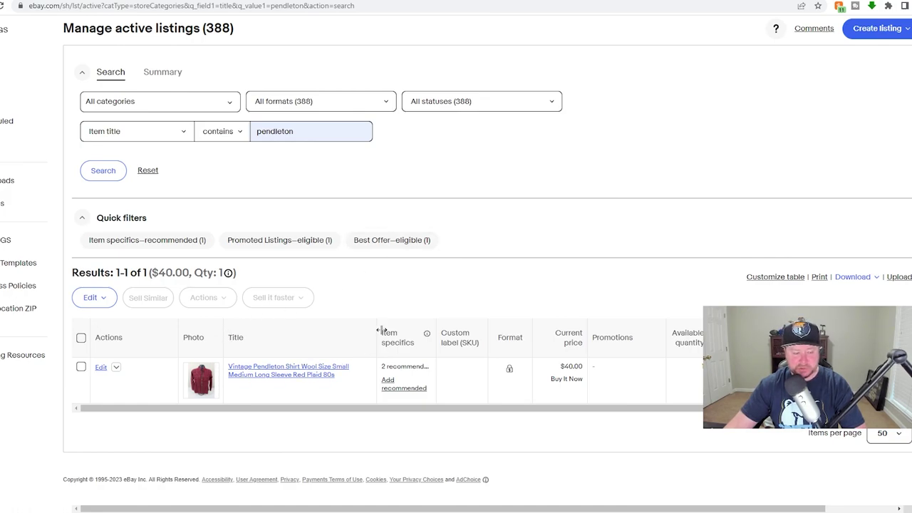
scroll(525, 212, up, 1)
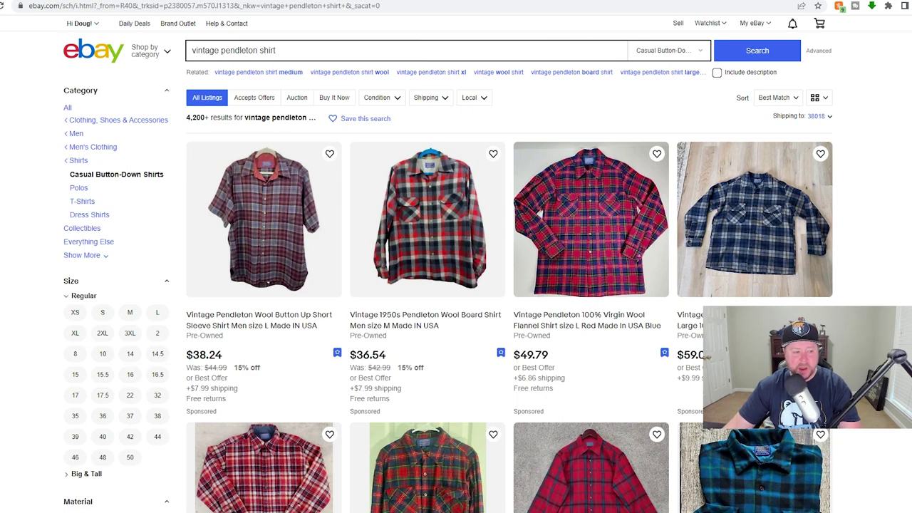
Filter the Pendleton results by regular size M and look through them onto the second page for the seller's red plaid shirt.
click(130, 313)
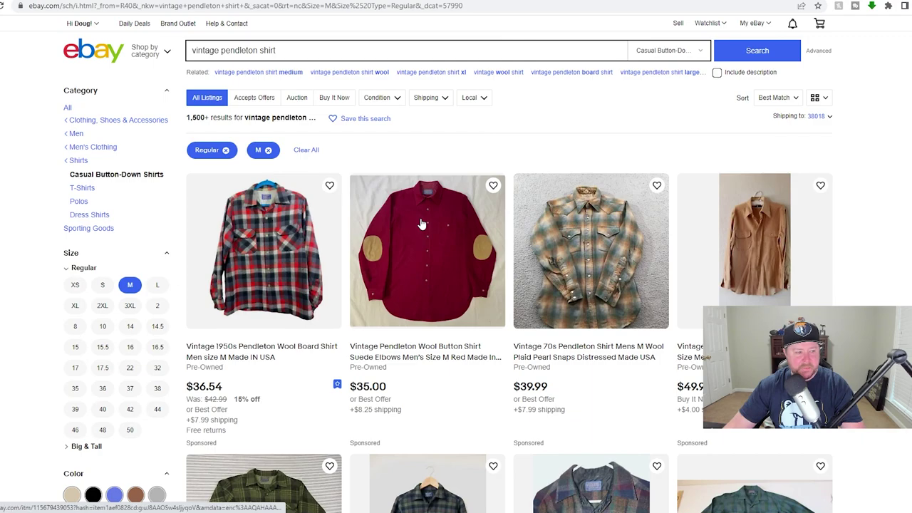
scroll(422, 225, down, 3)
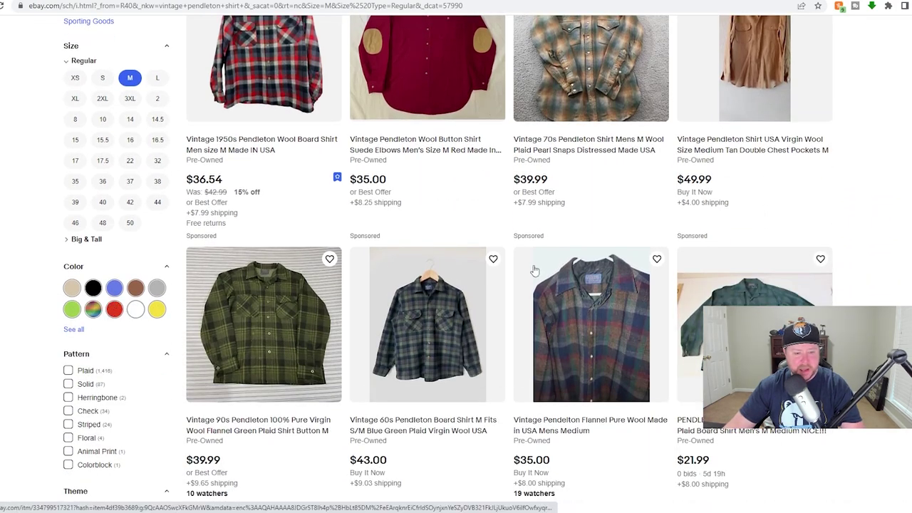
scroll(888, 200, up, 3)
scroll(892, 190, down, 2)
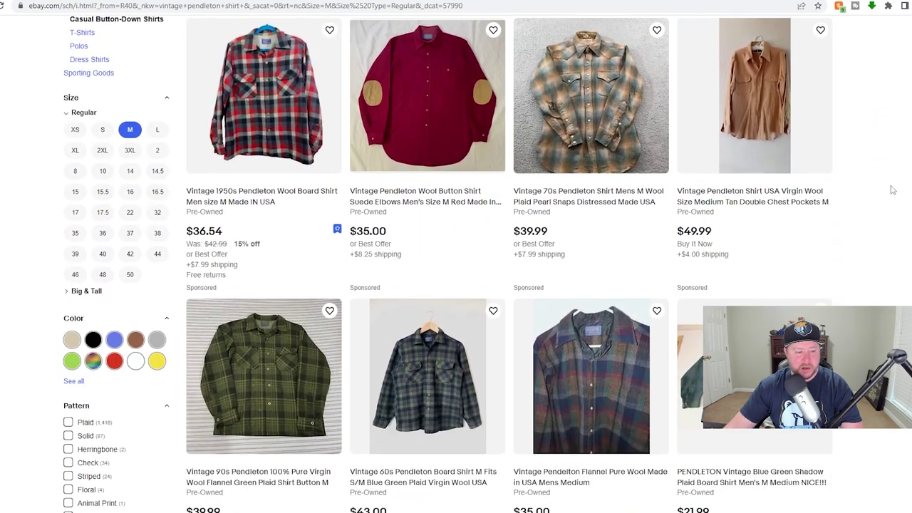
scroll(892, 190, down, 10)
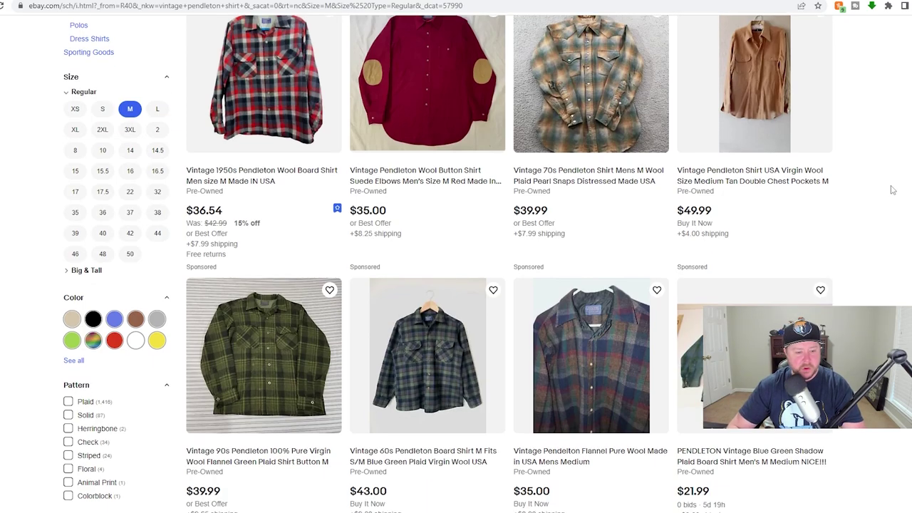
scroll(892, 190, down, 10)
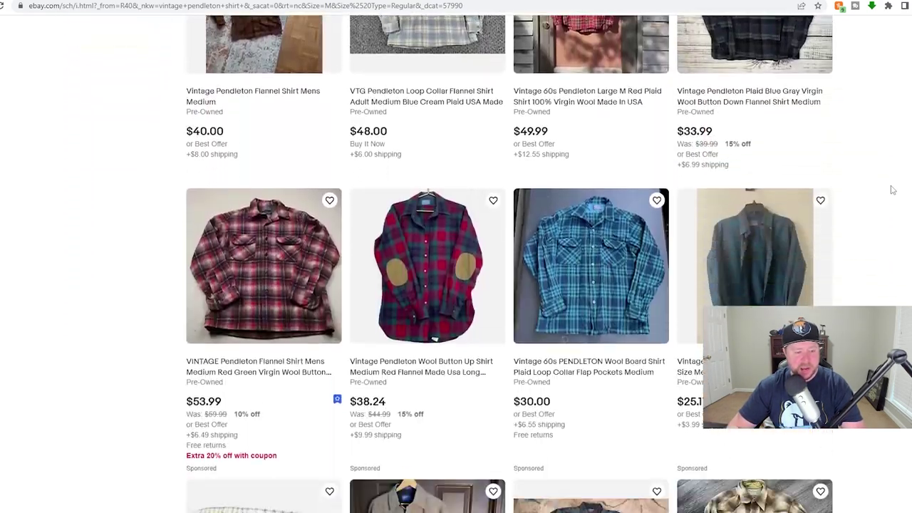
scroll(892, 190, down, 10)
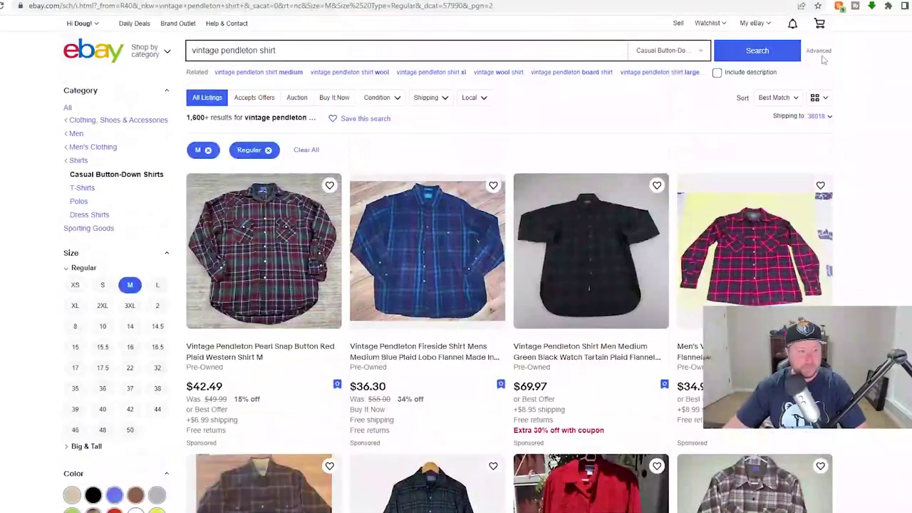
Add the Red color filter and look through the size M results for the seller's red plaid Pendleton shirt.
scroll(45, 267, down, 3)
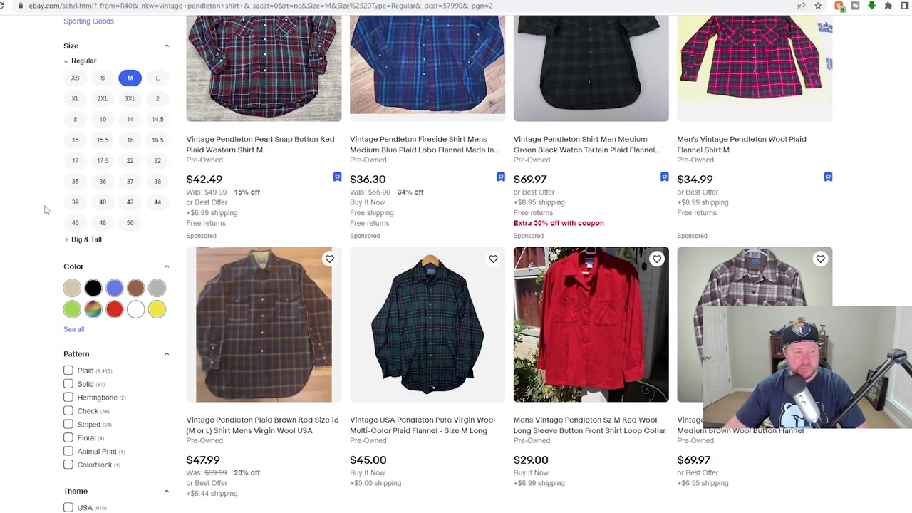
click(113, 309)
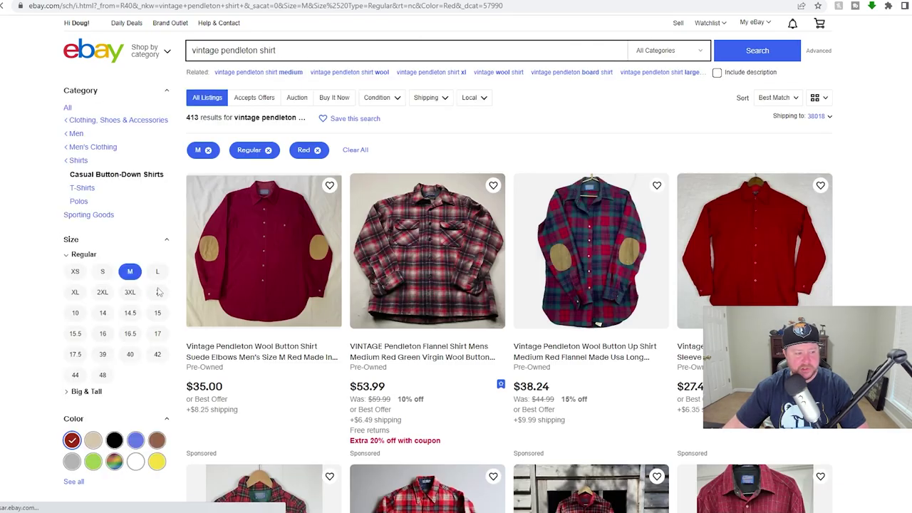
scroll(137, 323, down, 2)
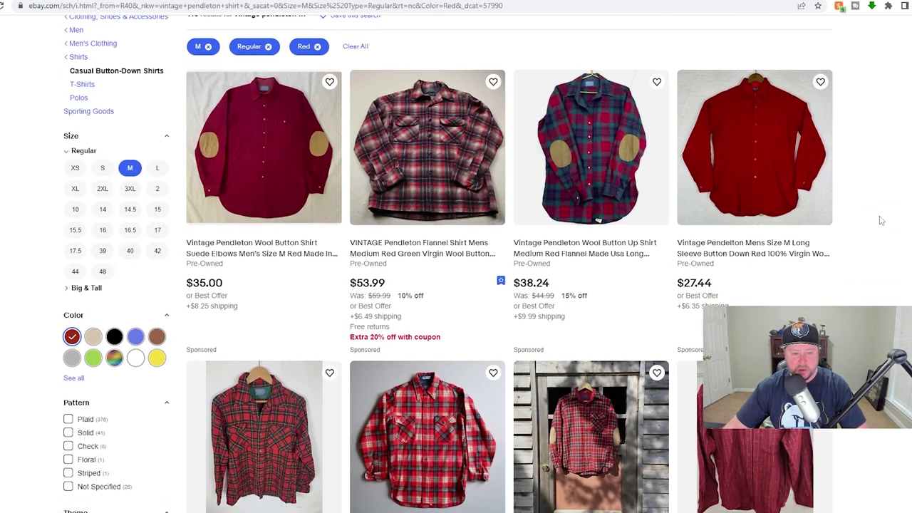
scroll(880, 220, down, 10)
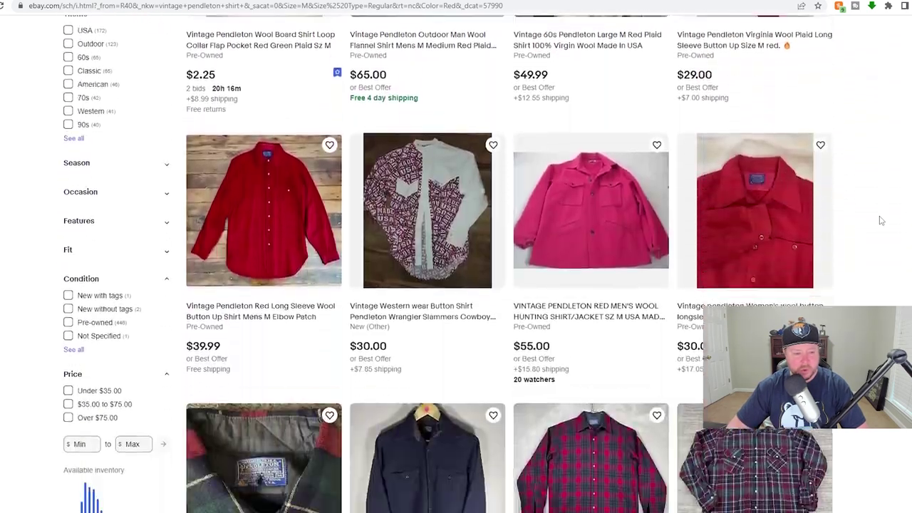
scroll(881, 221, down, 8)
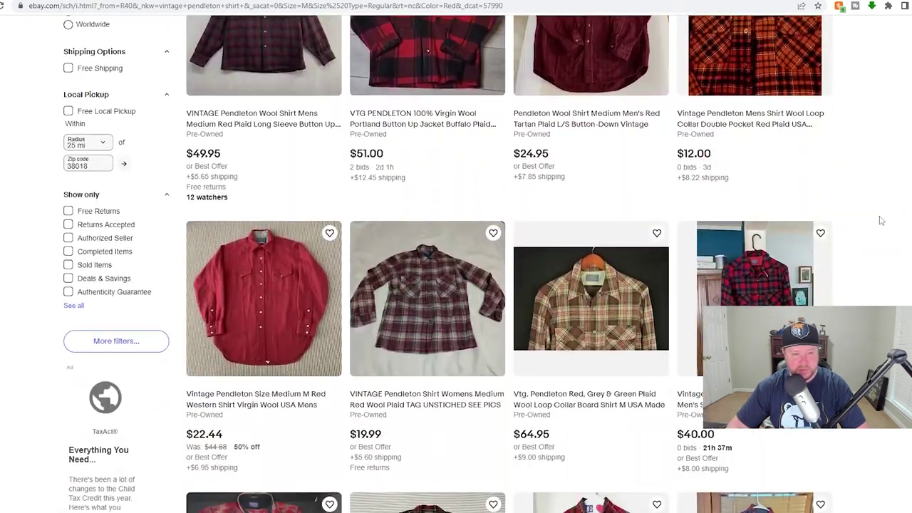
scroll(880, 221, down, 8)
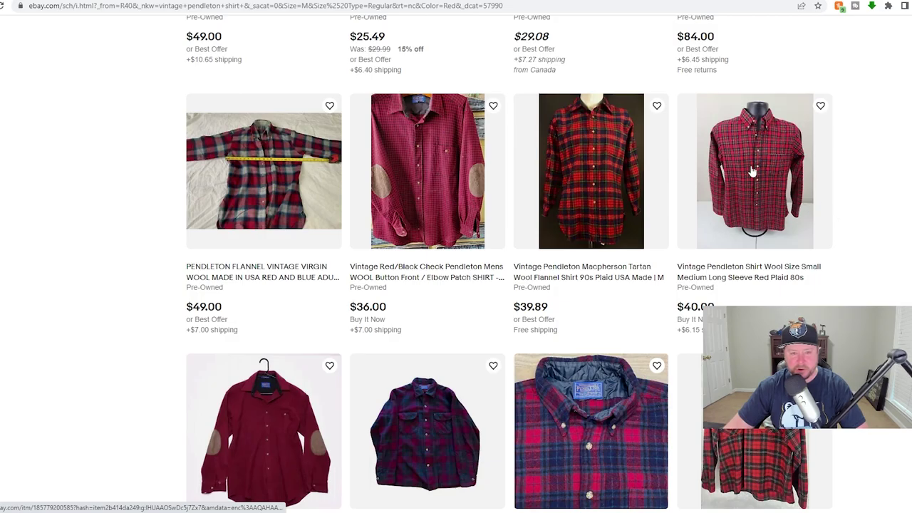
scroll(298, 262, up, 10)
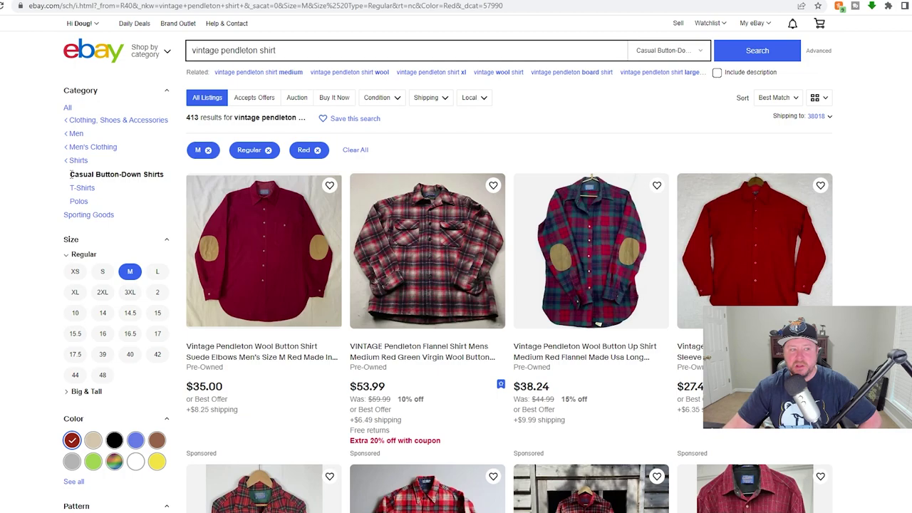
click(298, 55)
key(BackSpace)
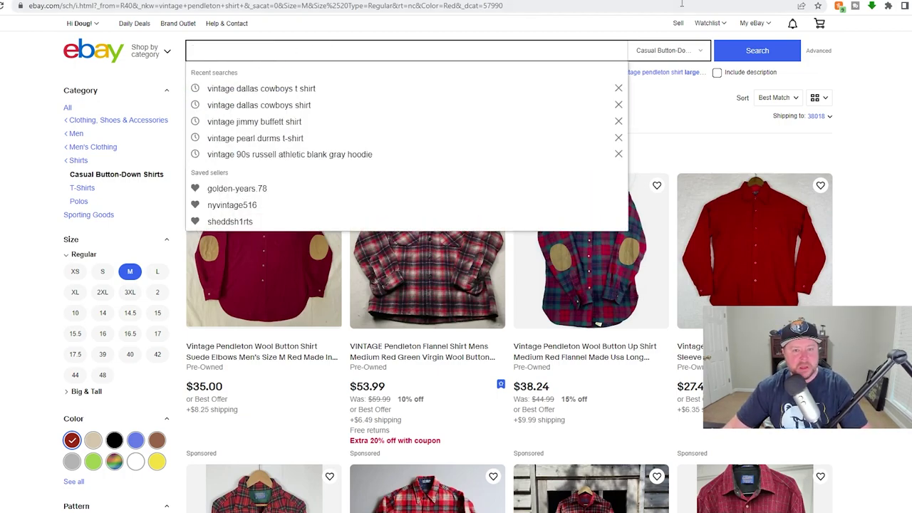
scroll(265, 79, down, 6)
scroll(265, 79, up, 6)
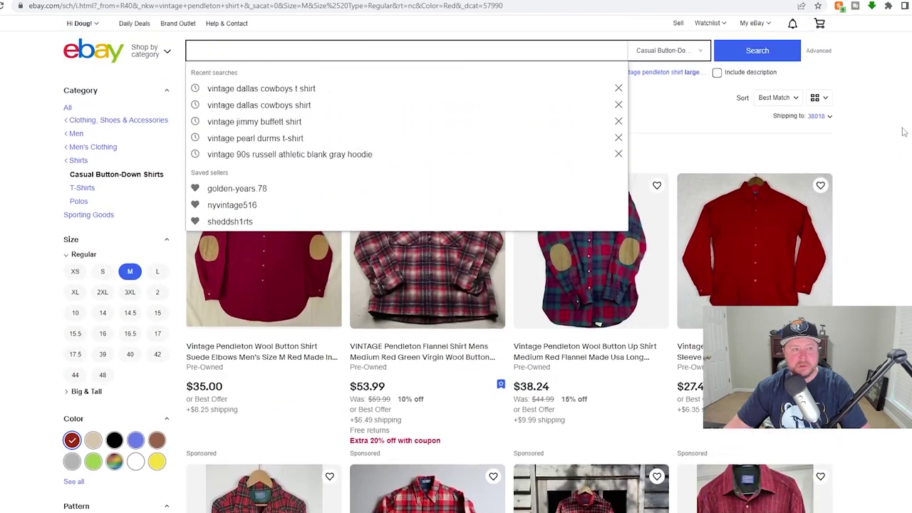
click(841, 139)
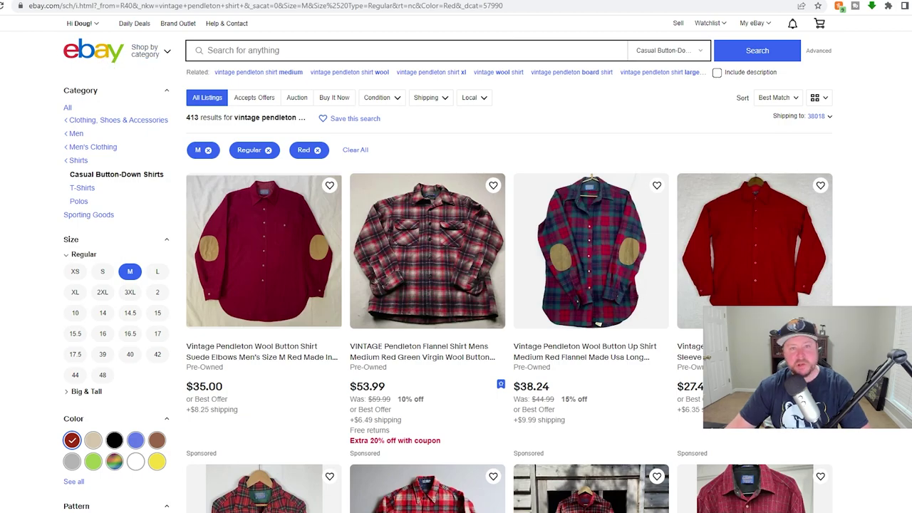
Go from the eBay home page to the selling overview and open the seller's active listings.
click(93, 50)
mouse_move(700, 33)
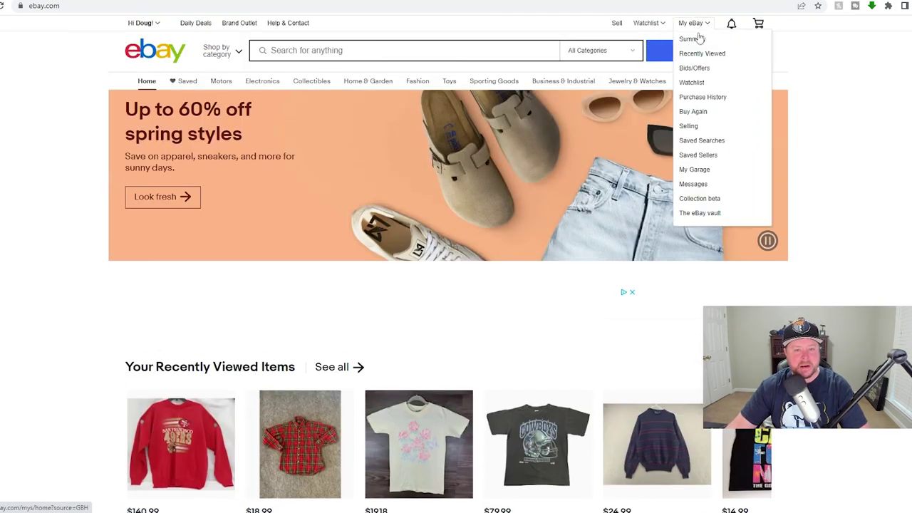
click(688, 125)
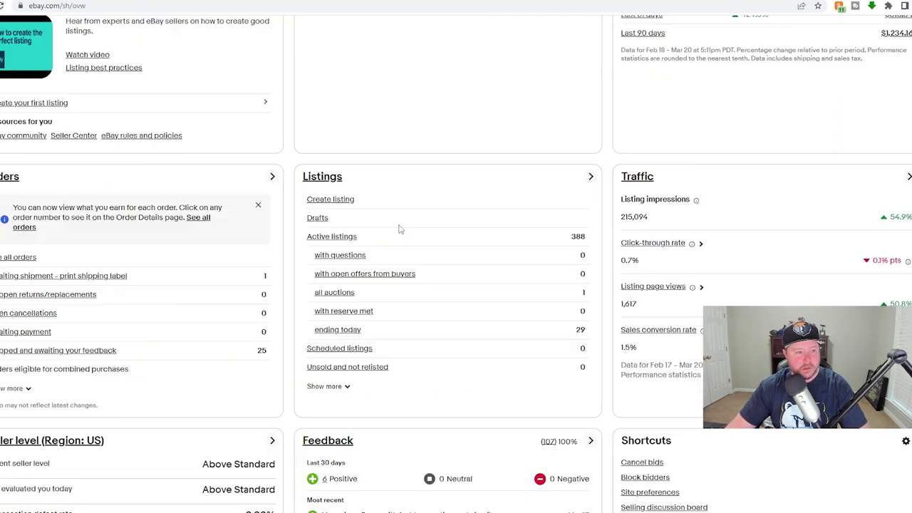
click(340, 237)
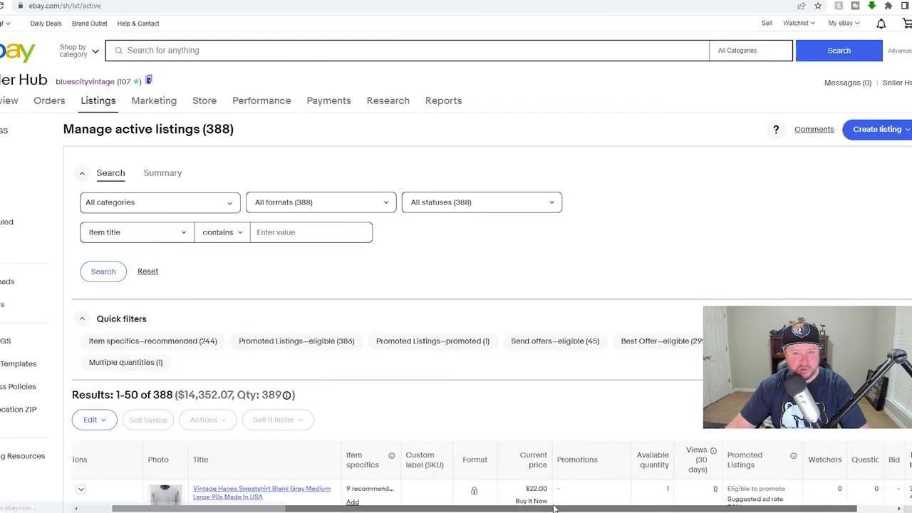
Sort the active listings by 30-day views, lowest first, and open the Ole Miss Rebels Colonel Reb T-shirt listing for editing.
scroll(676, 354, down, 3)
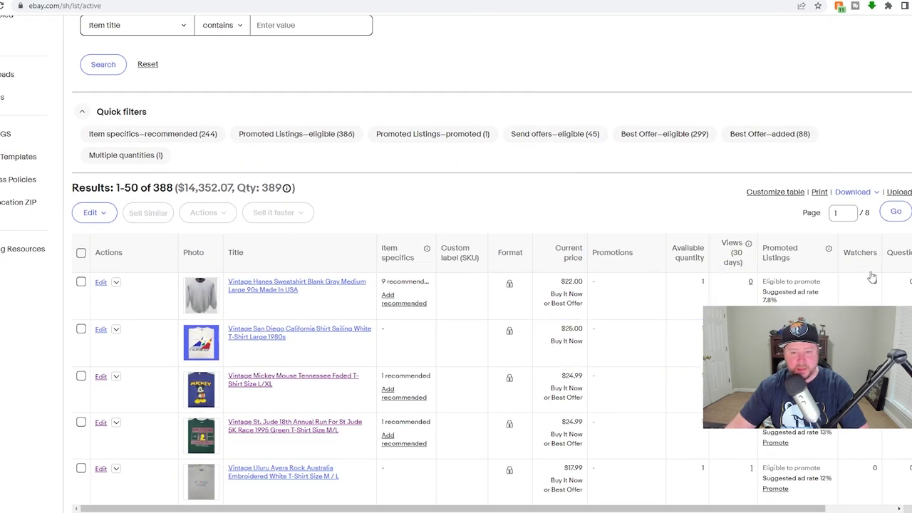
click(736, 254)
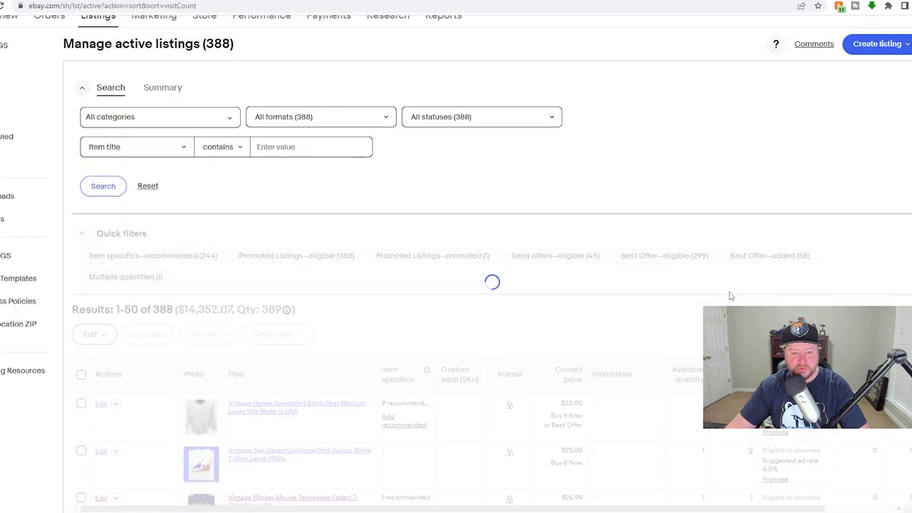
scroll(729, 295, down, 2)
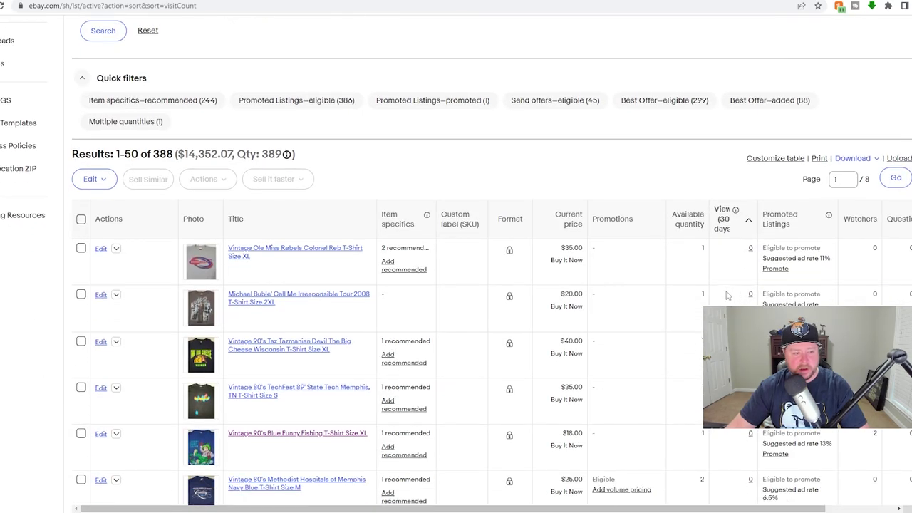
scroll(338, 269, down, 1)
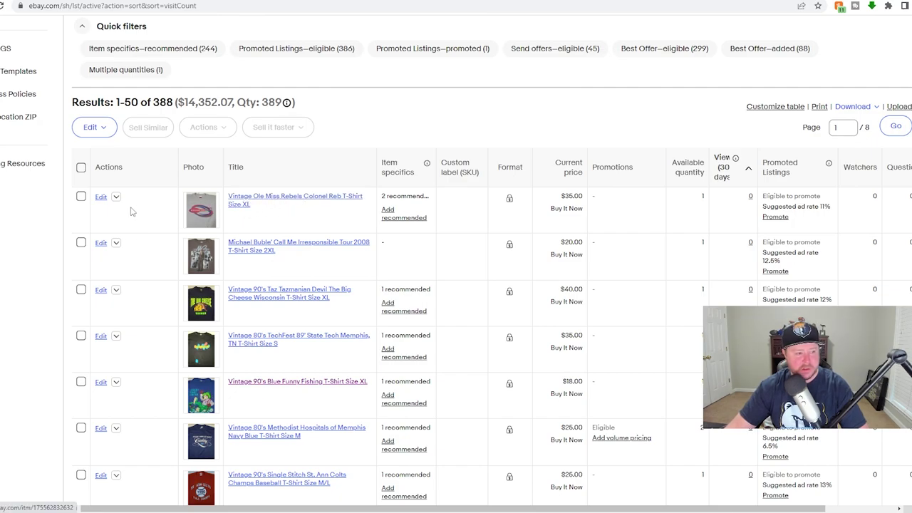
click(104, 198)
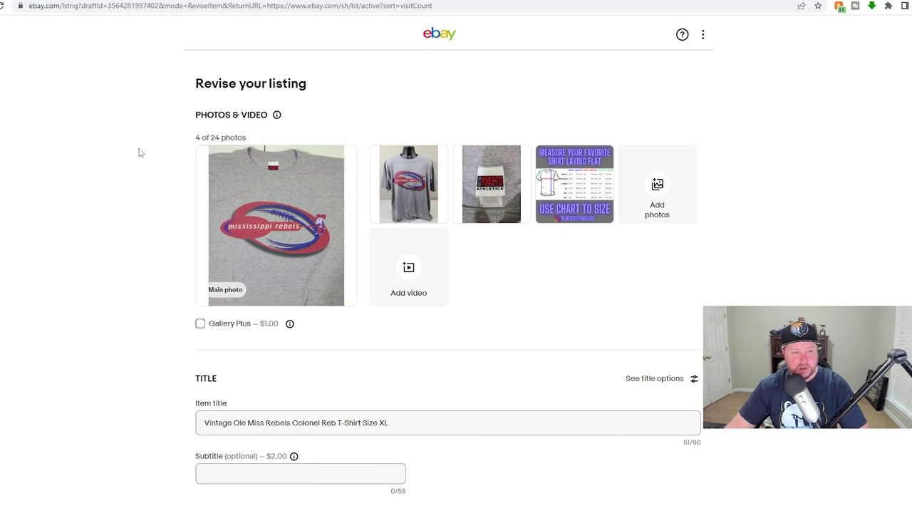
Return to the eBay home page and search all categories for "vintage ole miss shirt".
click(41, 3)
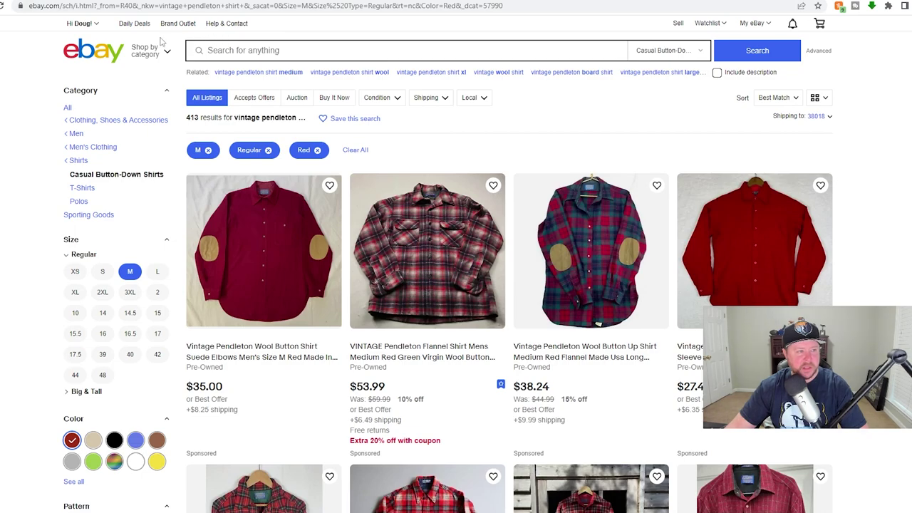
click(114, 49)
click(314, 49)
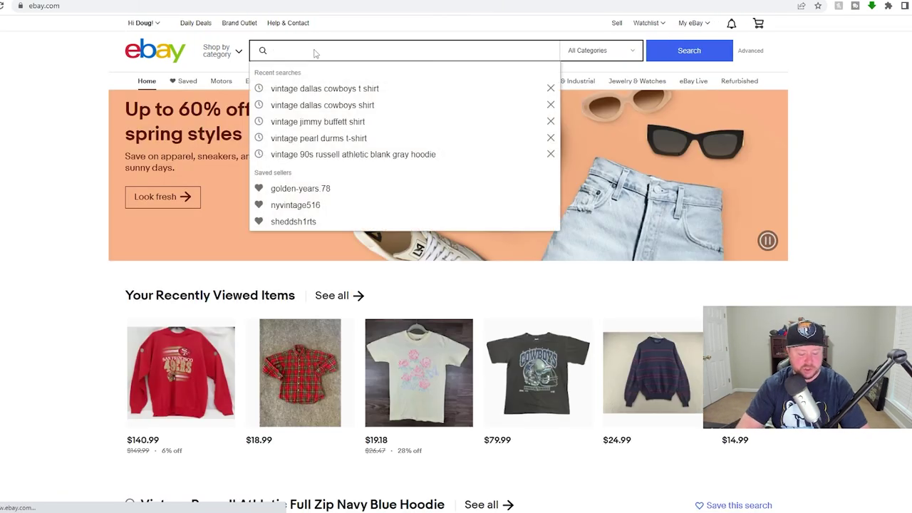
text(vintage ole miss)
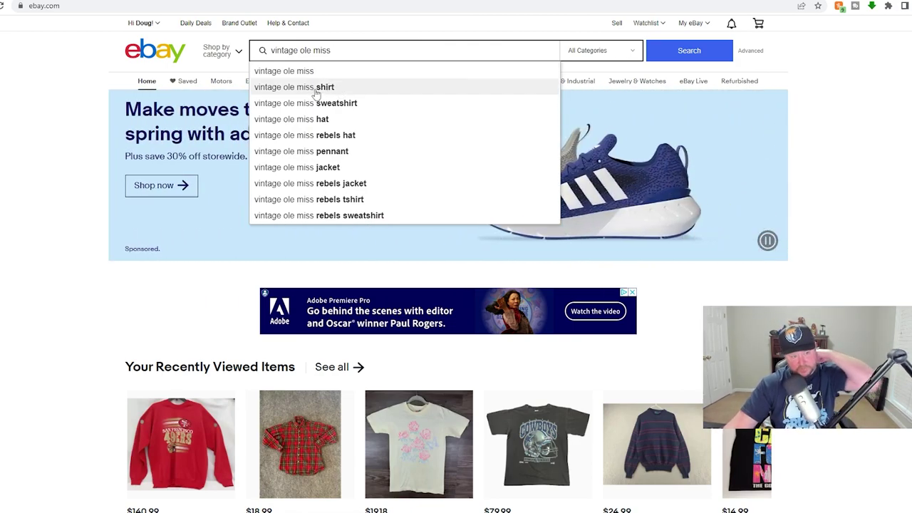
text(shirt)
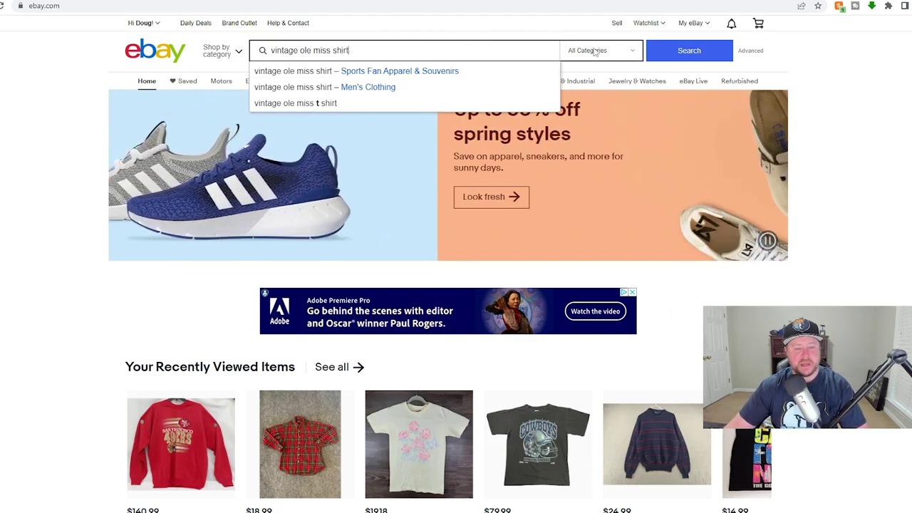
click(696, 55)
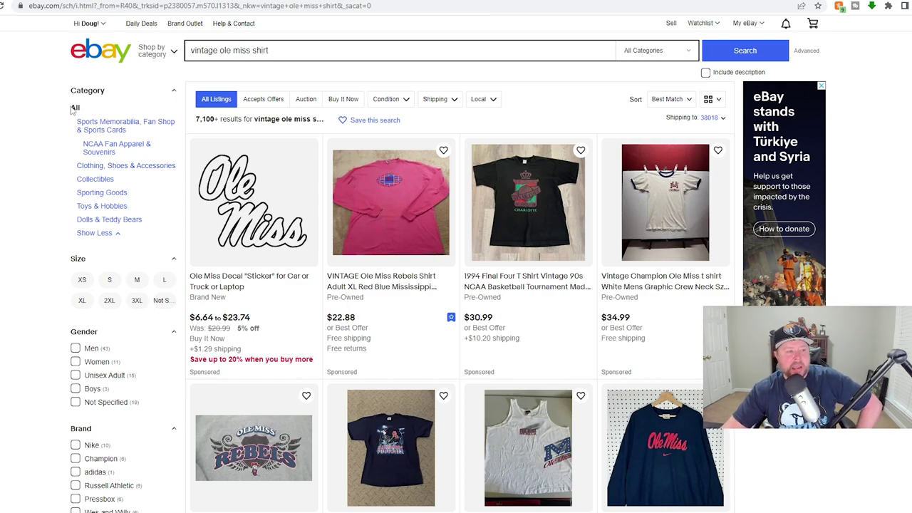
Filter the Ole Miss shirt results by size XL and look through them for the seller's gray Colonel Reb shirt.
key(ctrl+a)
click(111, 110)
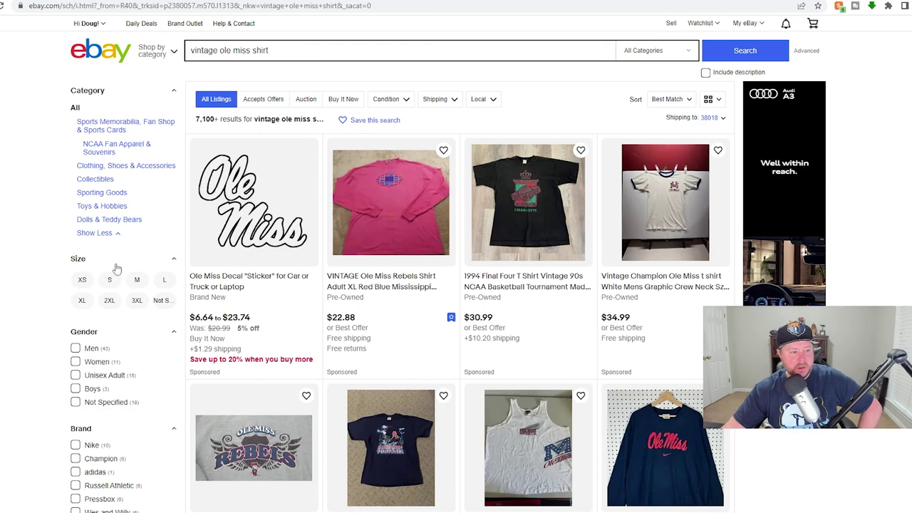
click(83, 301)
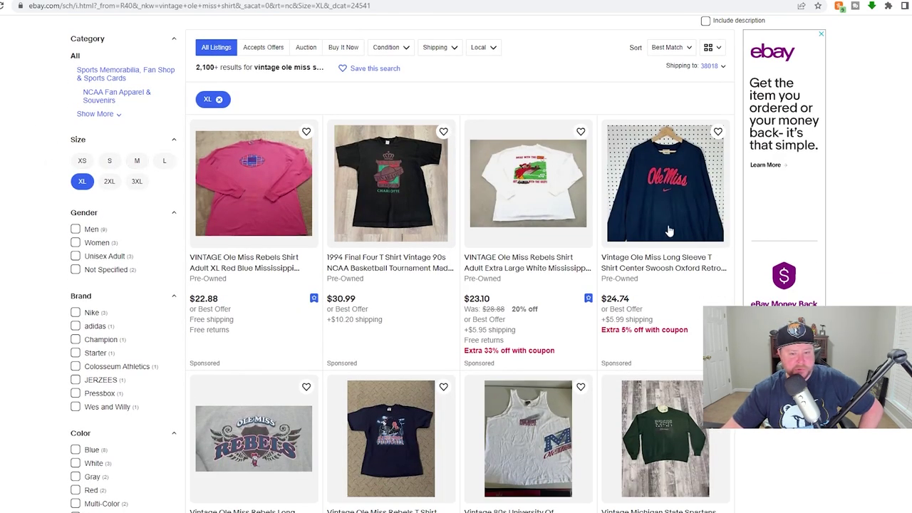
scroll(908, 190, up, 1)
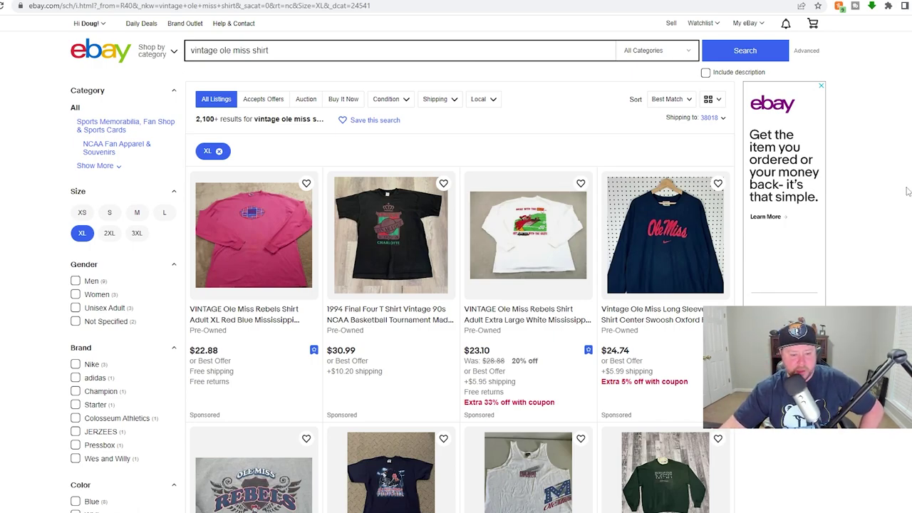
scroll(899, 196, down, 15)
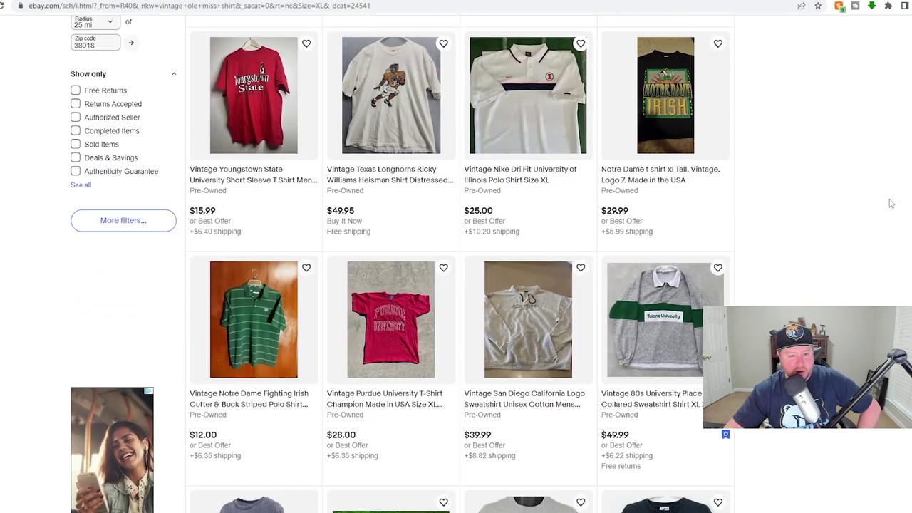
scroll(889, 204, down, 3)
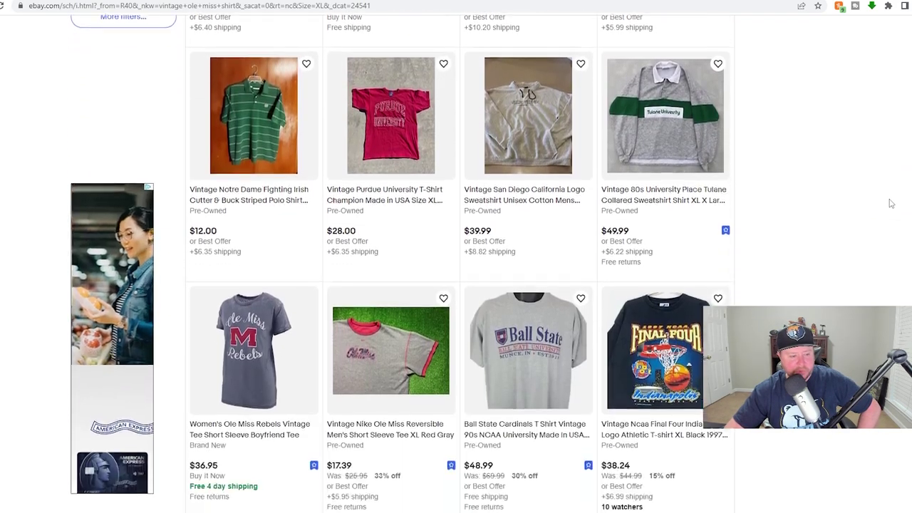
scroll(890, 204, down, 5)
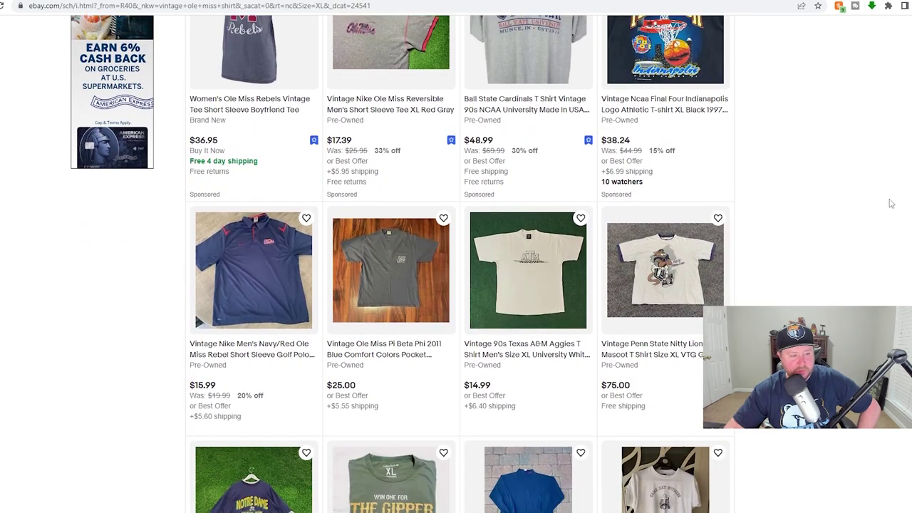
scroll(890, 204, down, 5)
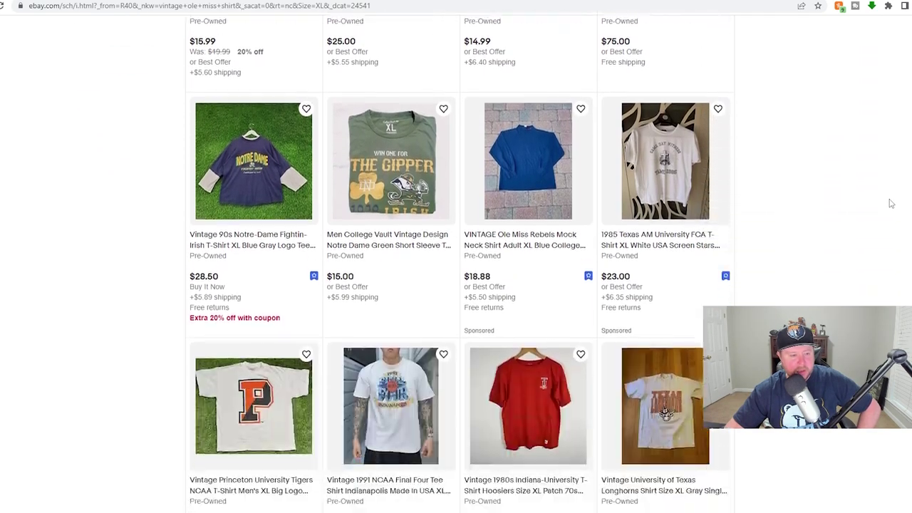
scroll(889, 204, down, 3)
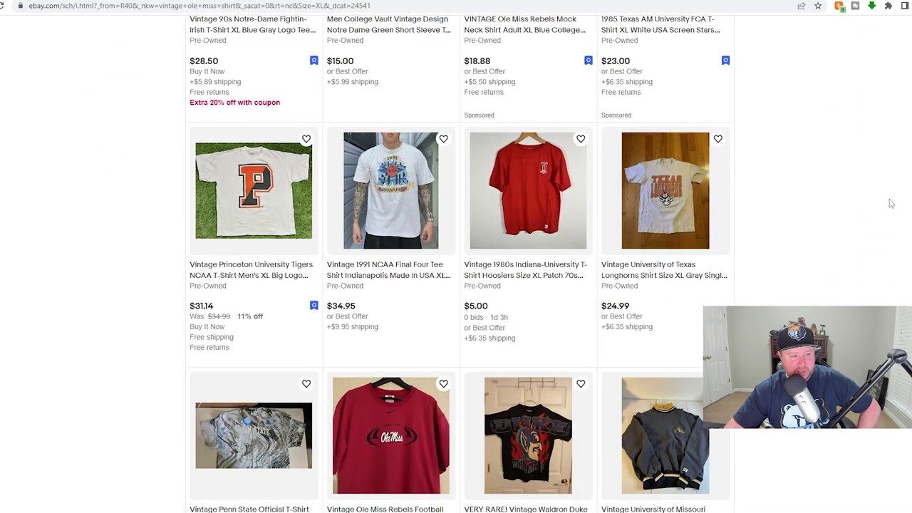
scroll(890, 204, down, 4)
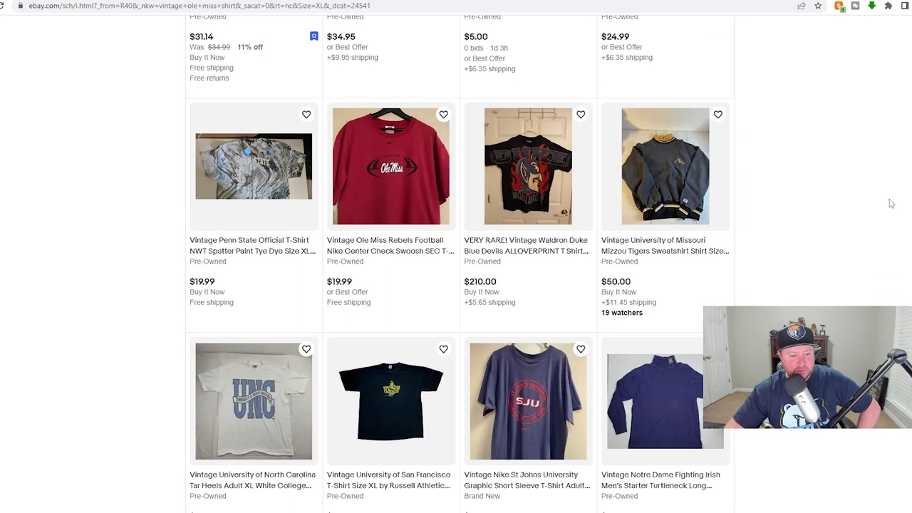
scroll(890, 204, down, 4)
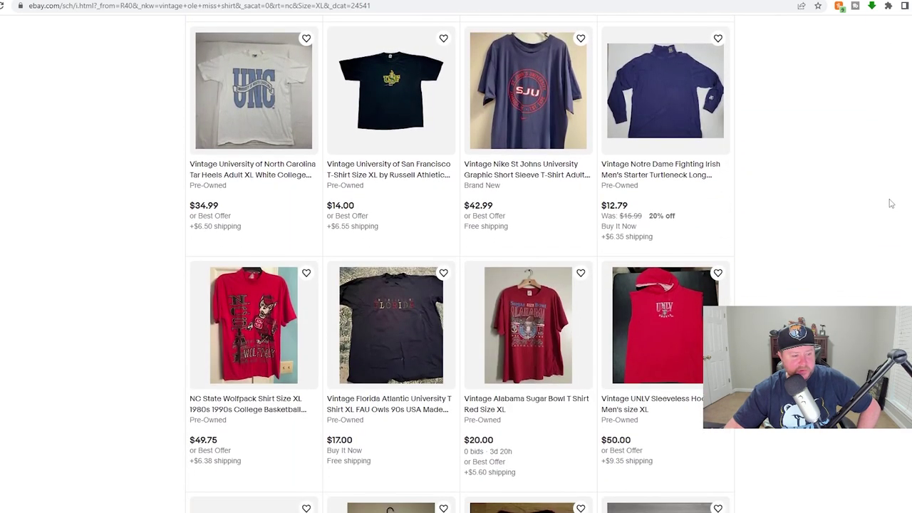
scroll(890, 204, down, 6)
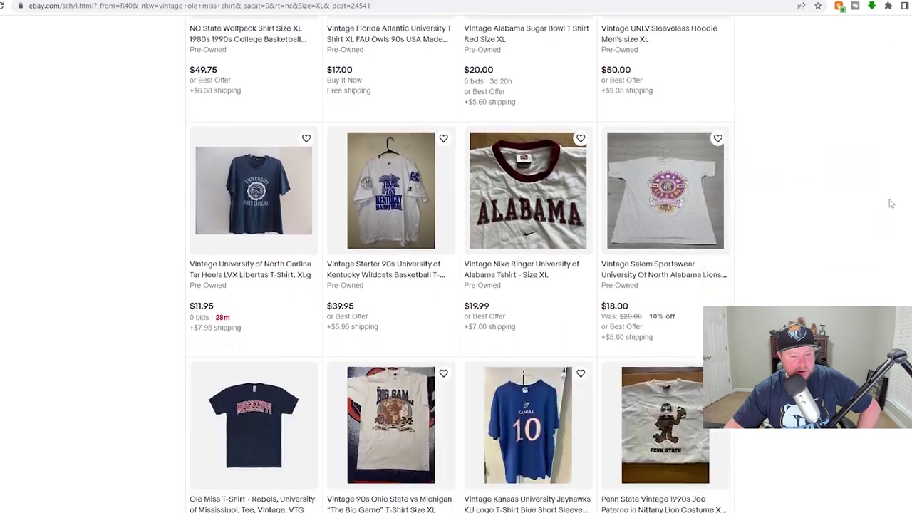
Look through the size XL results for "vintage ole miss rebels shirt" for the seller's Colonel Reb shirt.
scroll(890, 204, down, 5)
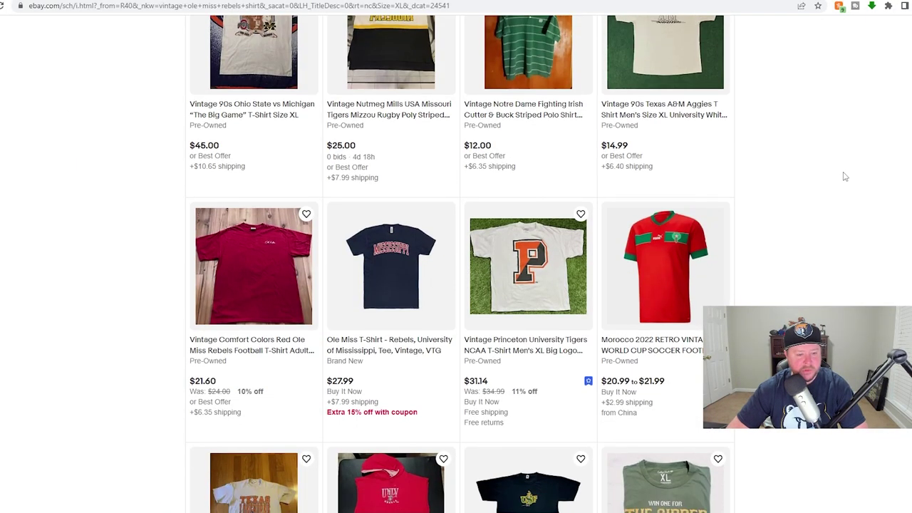
scroll(844, 176, down, 4)
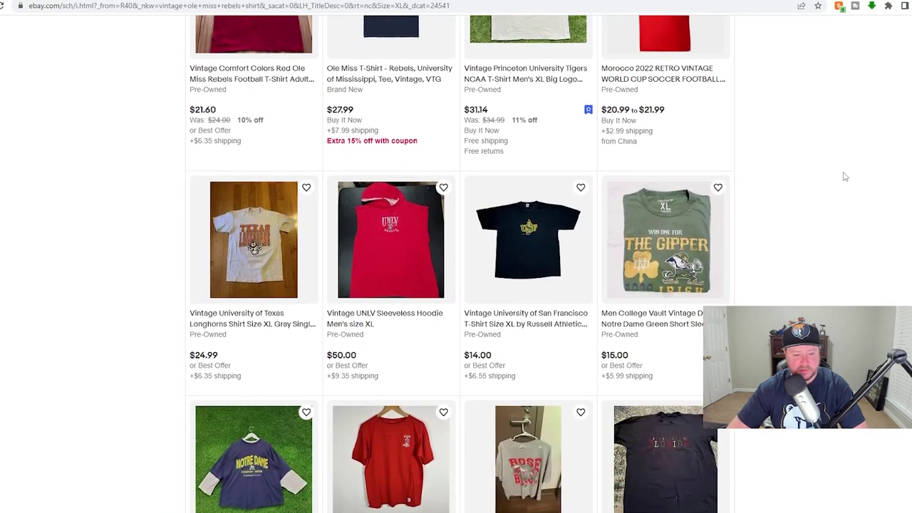
scroll(844, 176, down, 2)
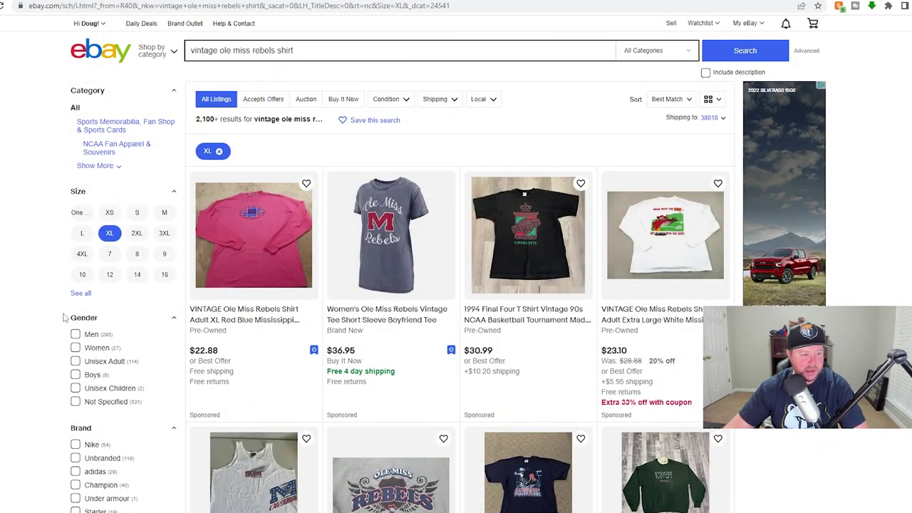
scroll(63, 317, down, 1)
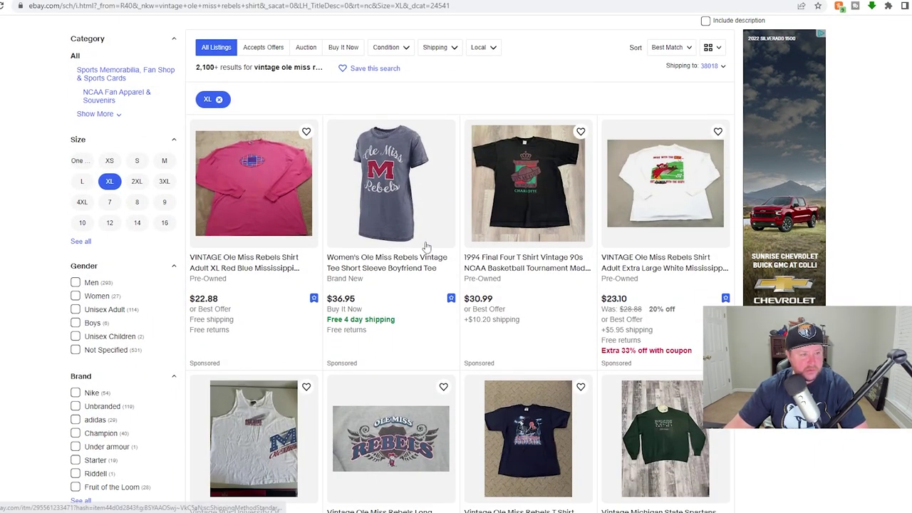
scroll(213, 68, up, 1)
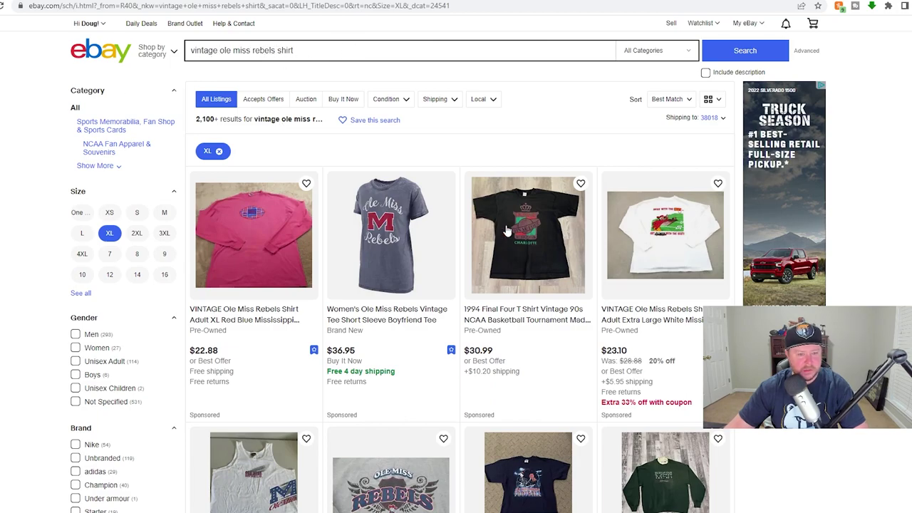
scroll(427, 221, down, 3)
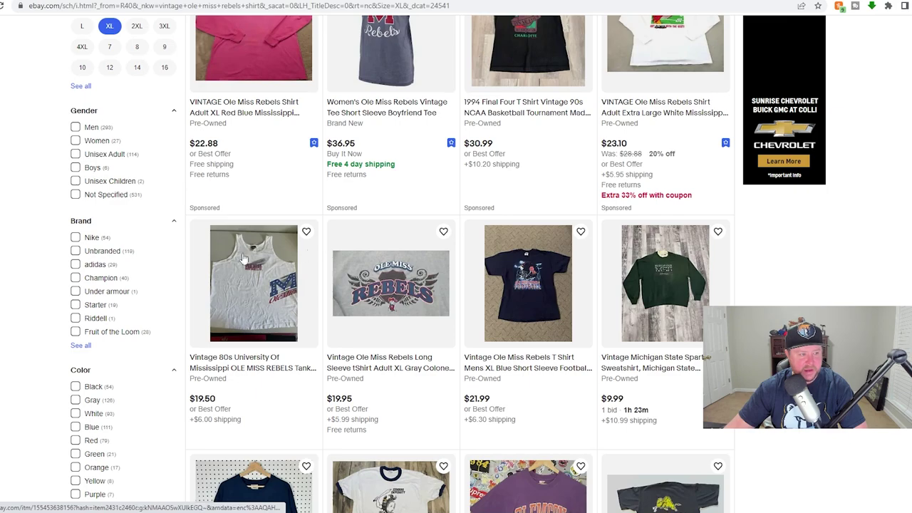
Add the Gray color filter to the size XL Ole Miss Rebels results and look for the seller's shirt onto the second page.
scroll(22, 200, down, 3)
click(75, 193)
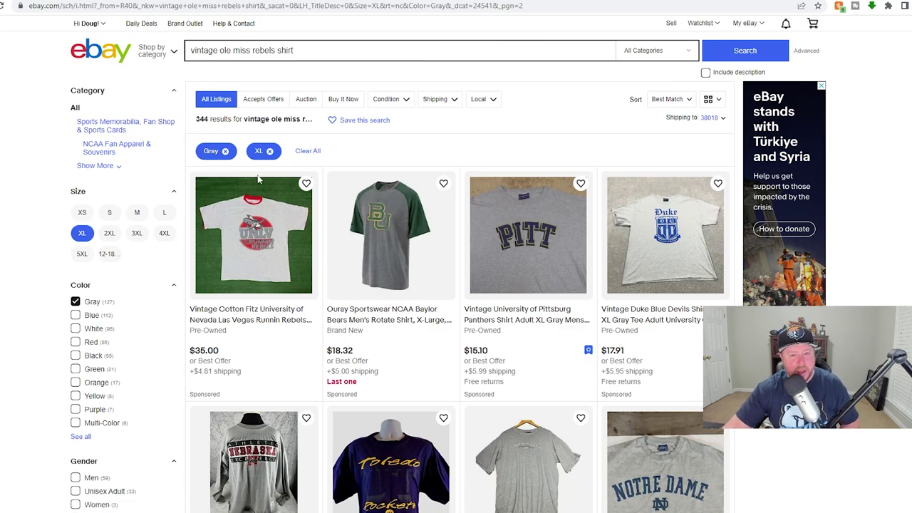
scroll(122, 244, down, 3)
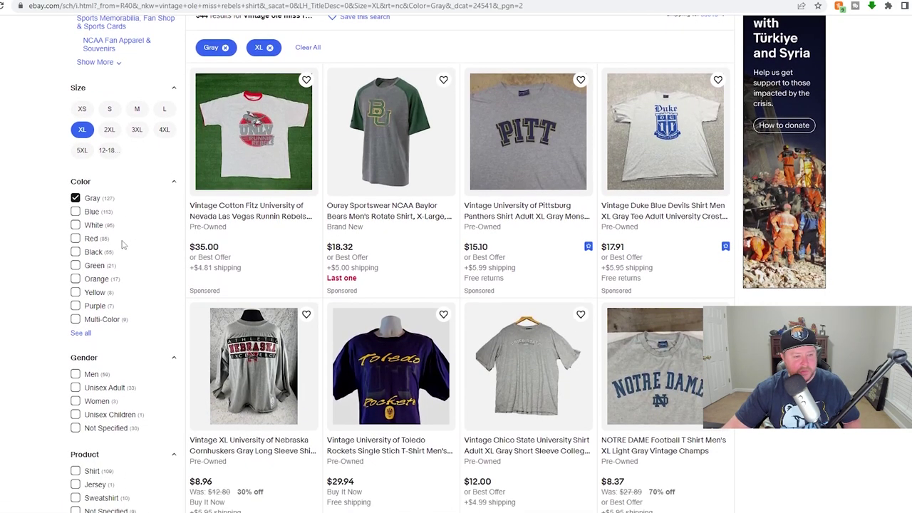
scroll(143, 238, up, 3)
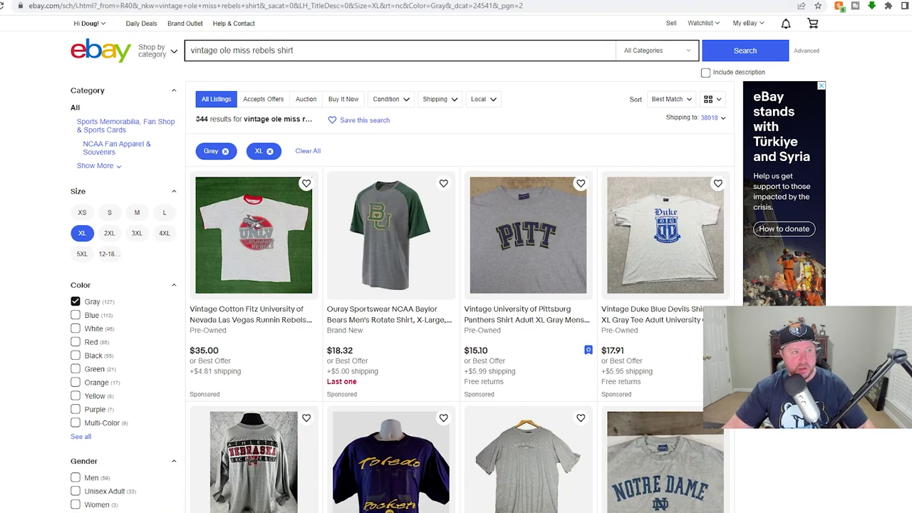
Return to the Colonel Reb listing being revised and change its title to "Vintage Ole Miss Shirt Colonel Reb Gray Size XL 1990s".
click(128, 1)
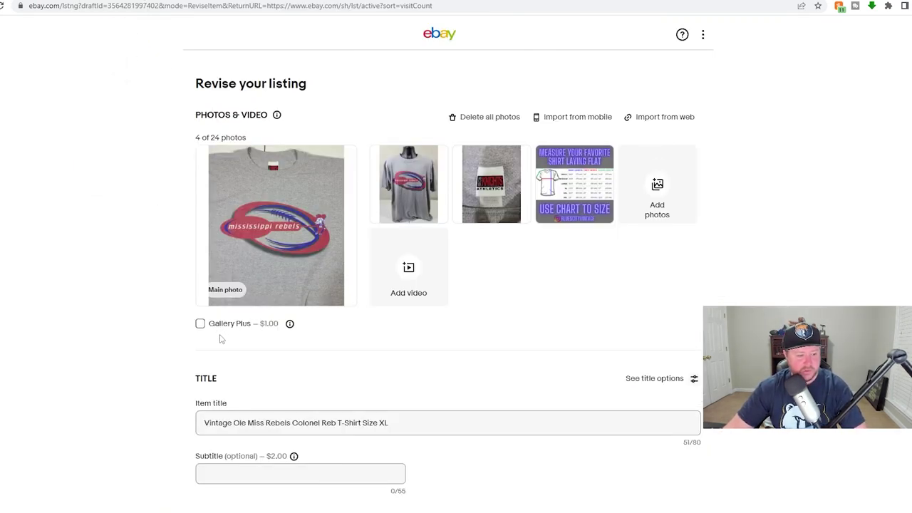
scroll(269, 265, down, 3)
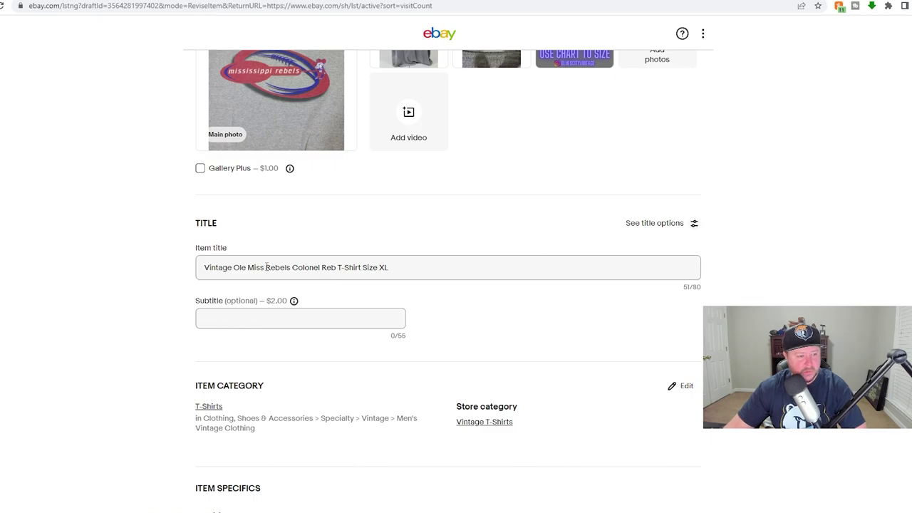
drag(267, 268, 547, 271)
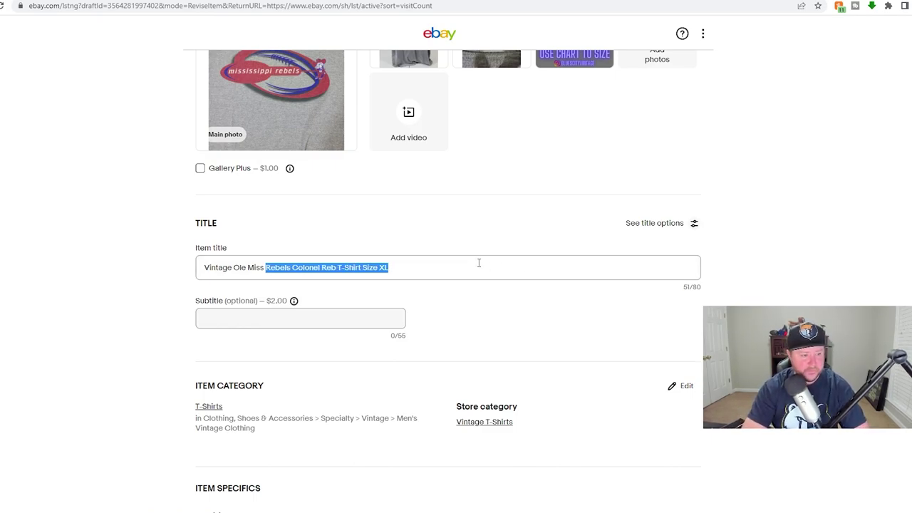
text(Shirt C)
scroll(161, 283, up, 2)
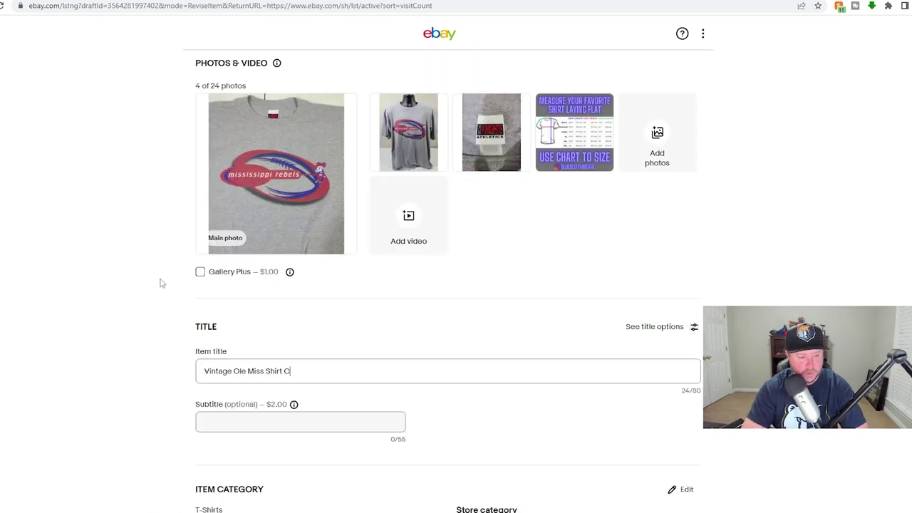
text(olonel Reb Gray)
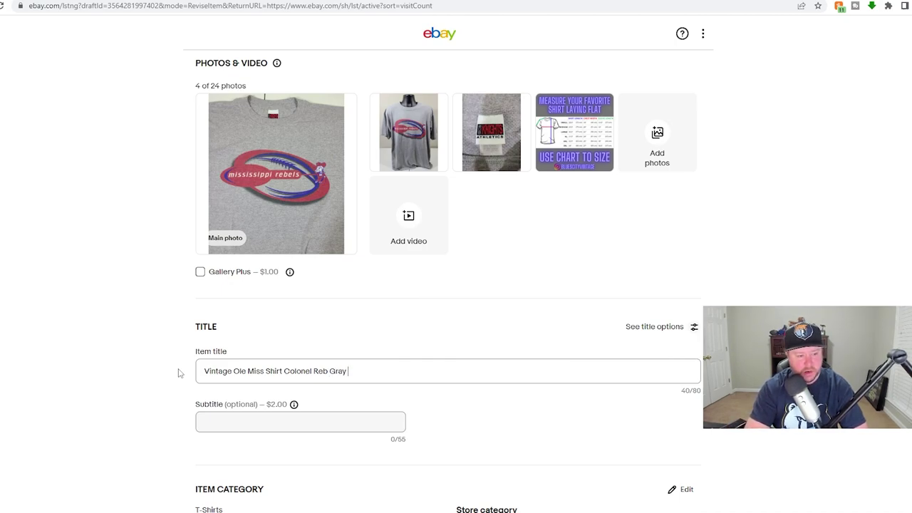
text(Size XL 1990s)
scroll(406, 352, down, 2)
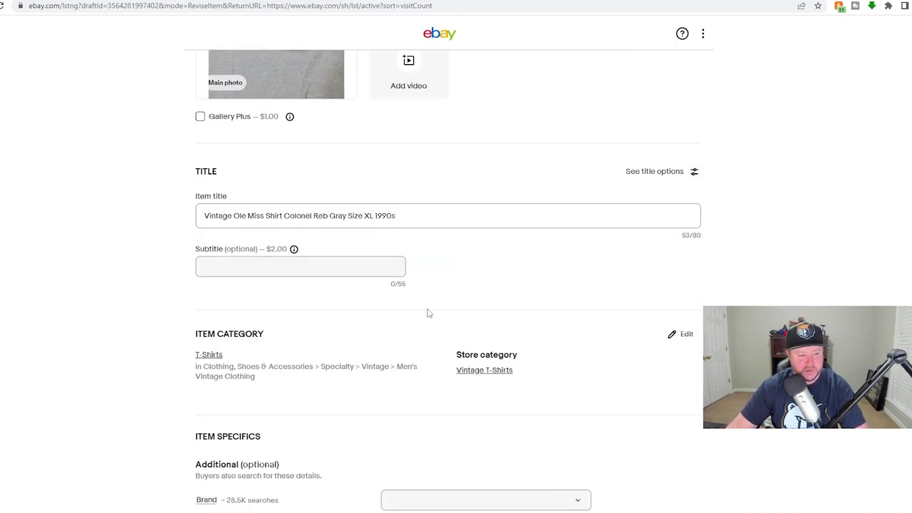
Check the result categories for the Ole Miss Rebels search and set the Colonel Reb listing's category to Fan Apparel & Souvenirs > College-NCAA.
click(52, 2)
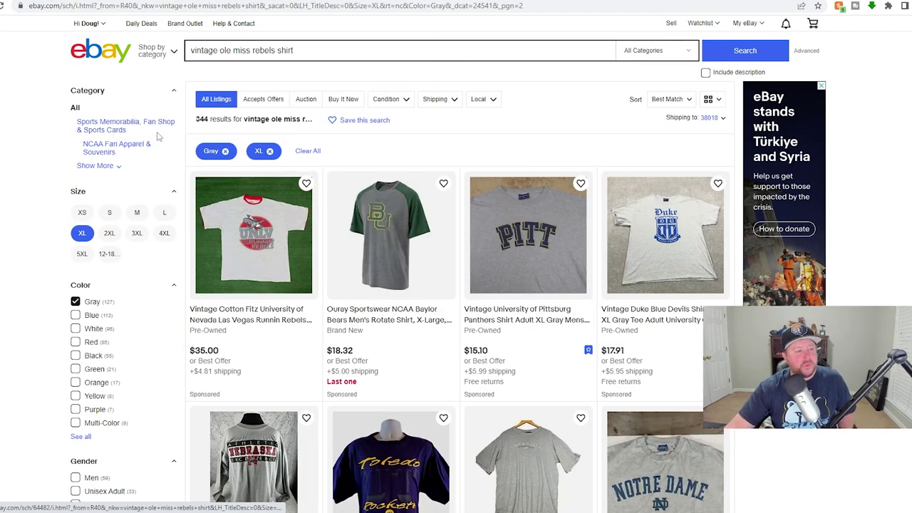
click(100, 166)
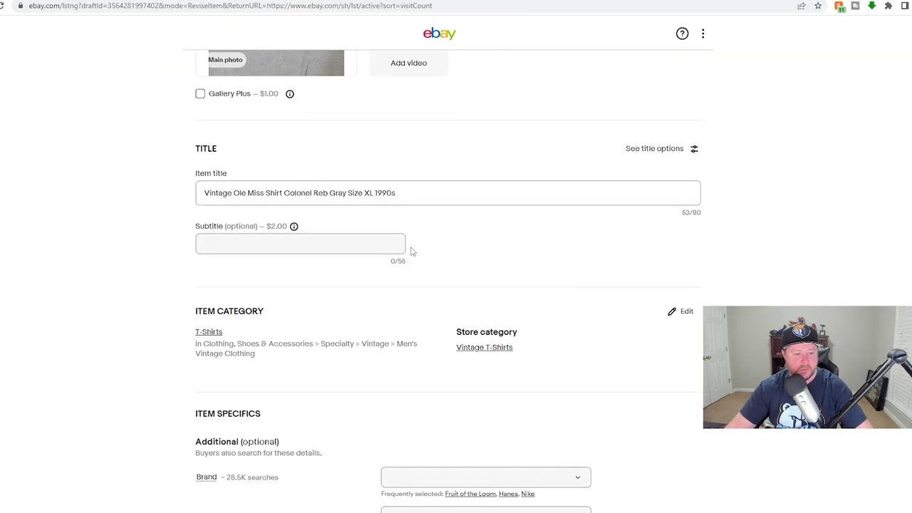
scroll(411, 250, down, 1)
click(682, 231)
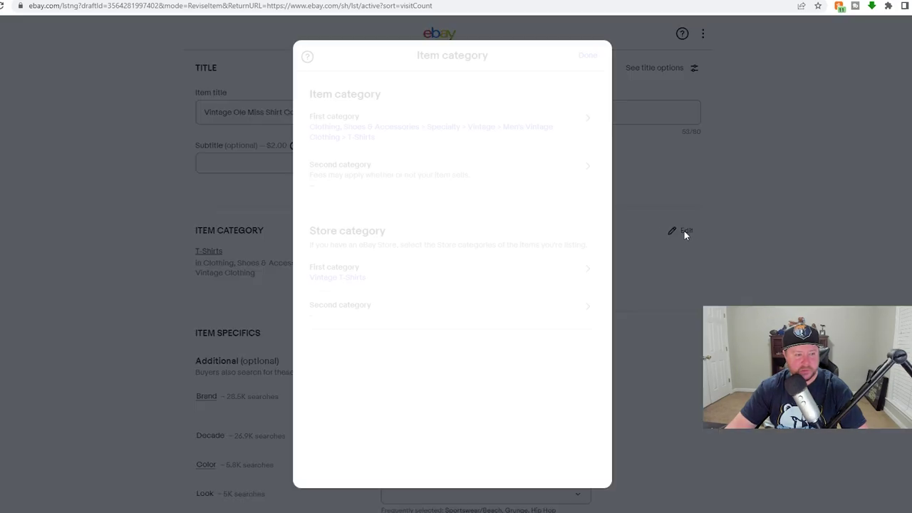
click(483, 139)
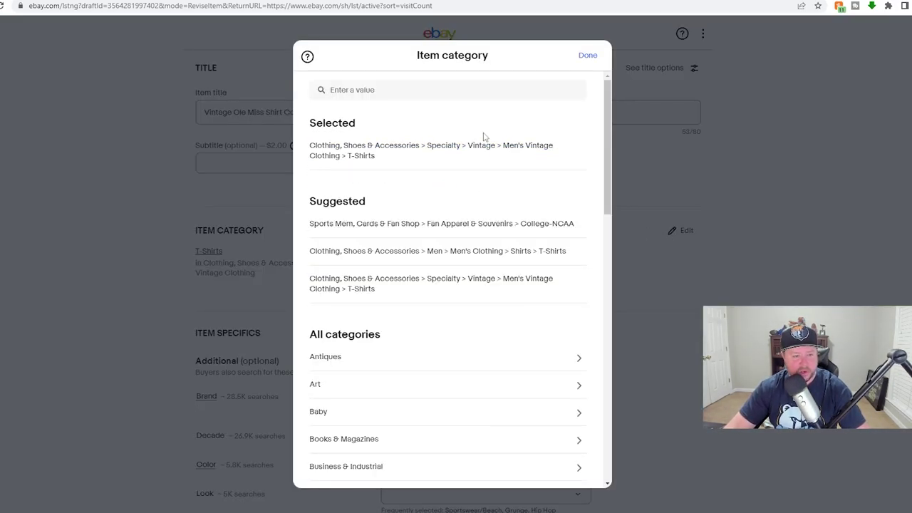
click(500, 221)
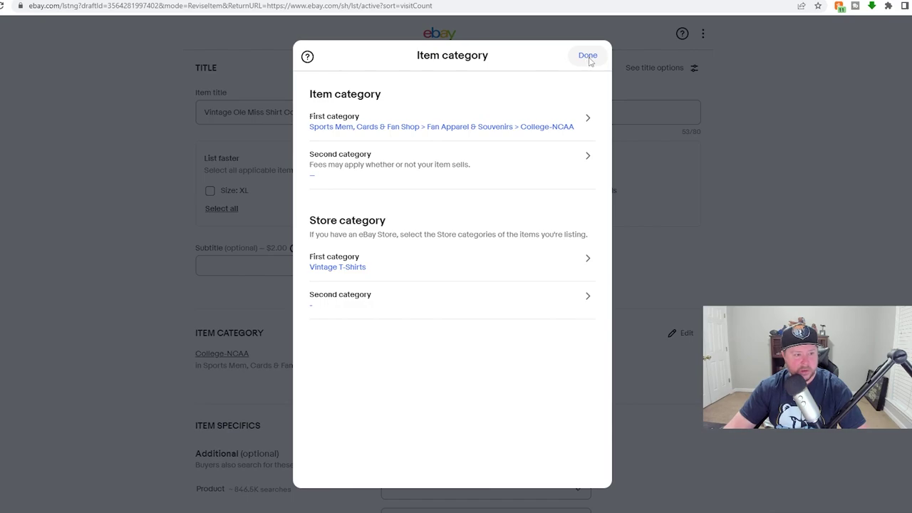
click(588, 56)
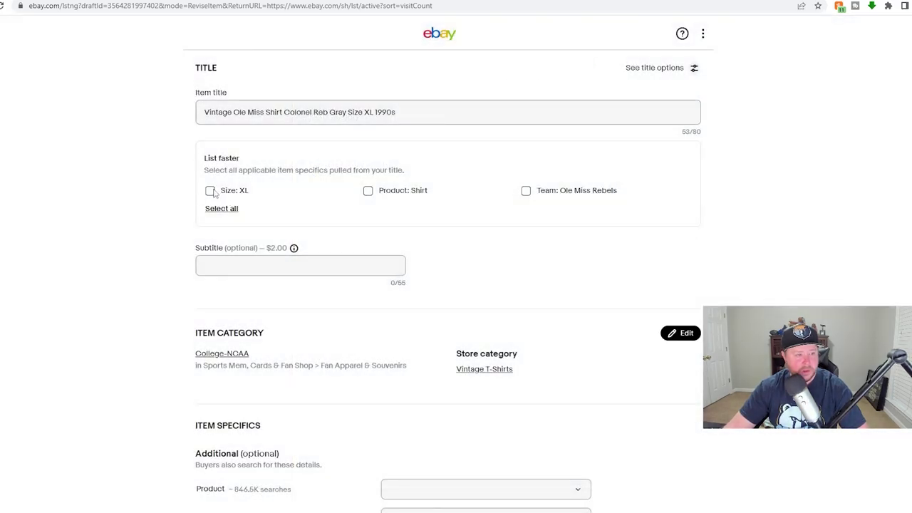
Apply the suggested item specifics Size: XL, Product: Shirt and Team: Ole Miss Rebels to the Colonel Reb listing.
click(211, 191)
click(368, 191)
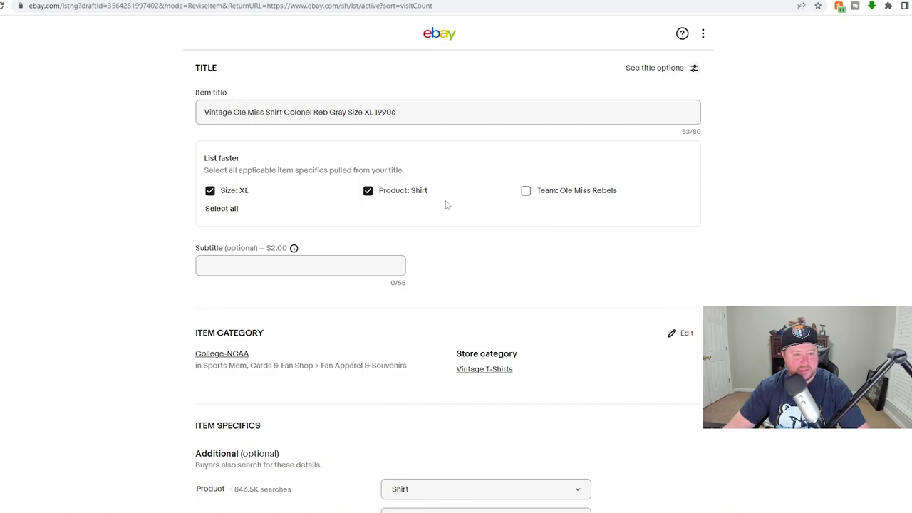
click(527, 191)
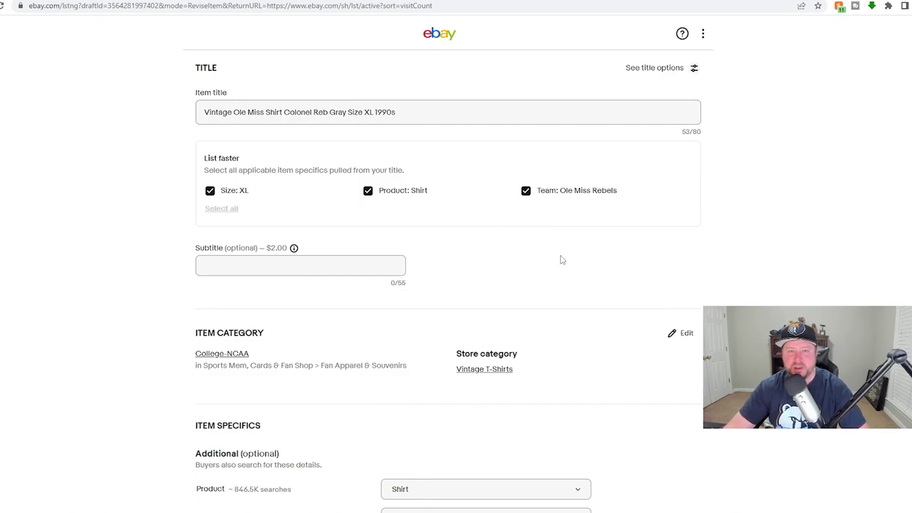
scroll(561, 260, down, 1)
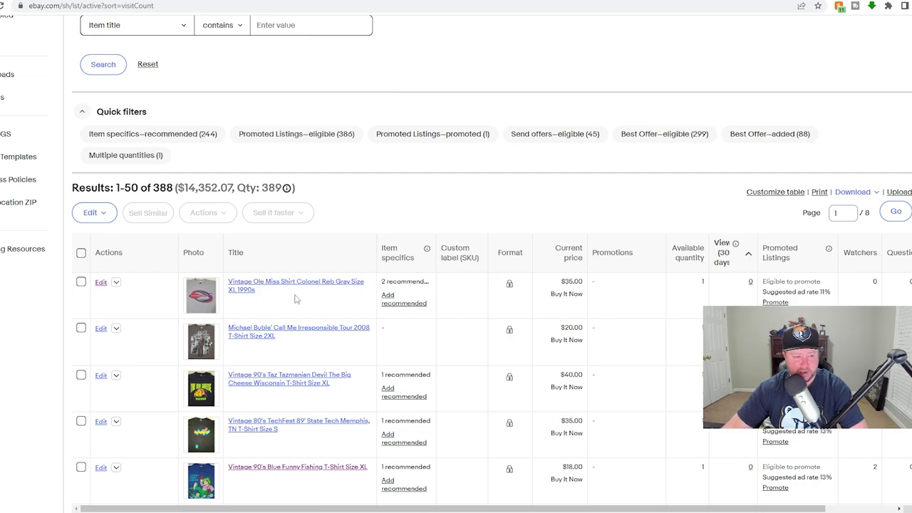
Refresh the active listings sorted by views and look through the zero-view items for another vintage shirt to revise.
key(F5)
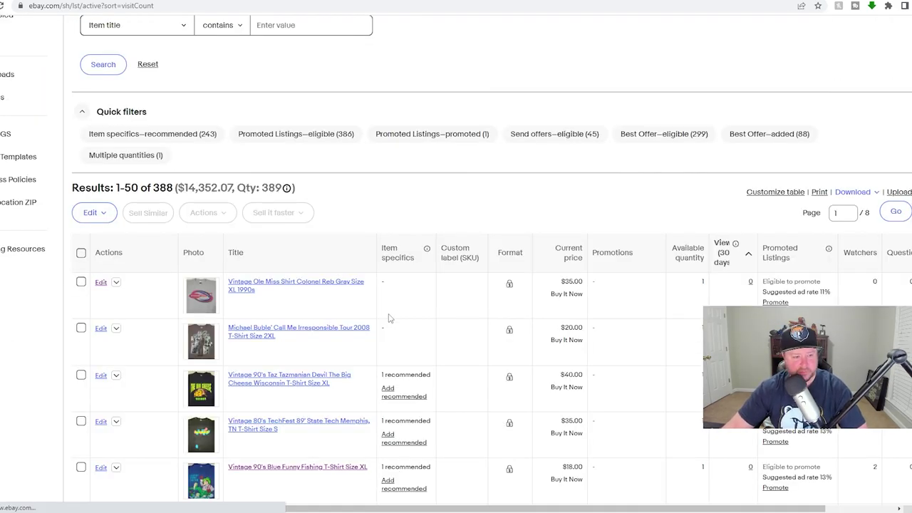
scroll(346, 249, down, 1)
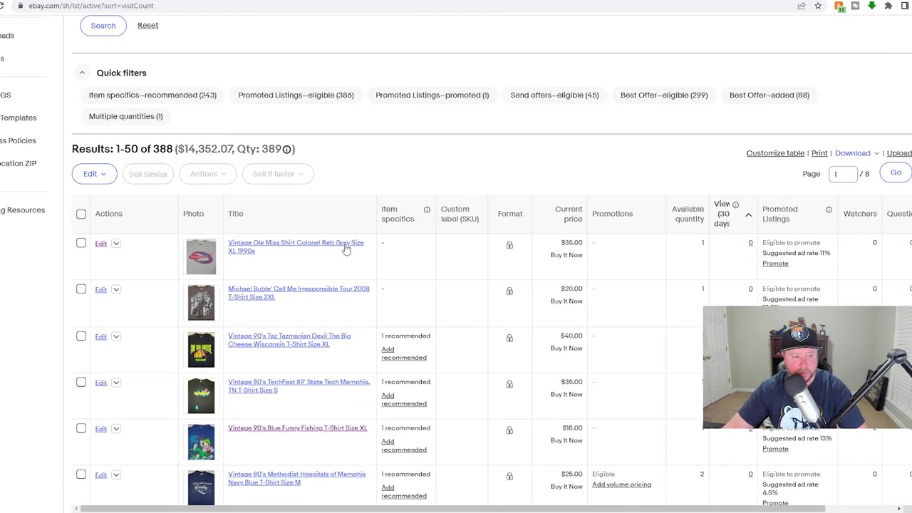
scroll(346, 248, down, 1)
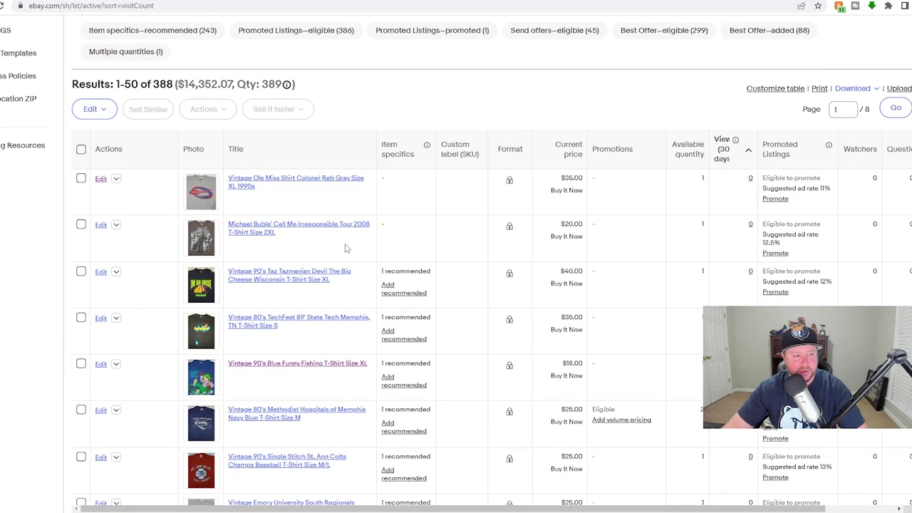
scroll(346, 248, down, 2)
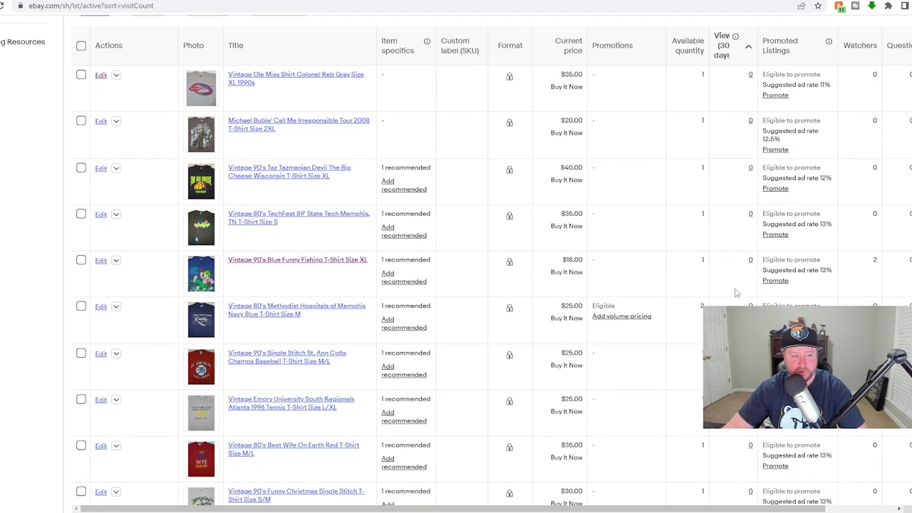
scroll(737, 290, down, 4)
scroll(299, 213, down, 15)
scroll(299, 212, down, 3)
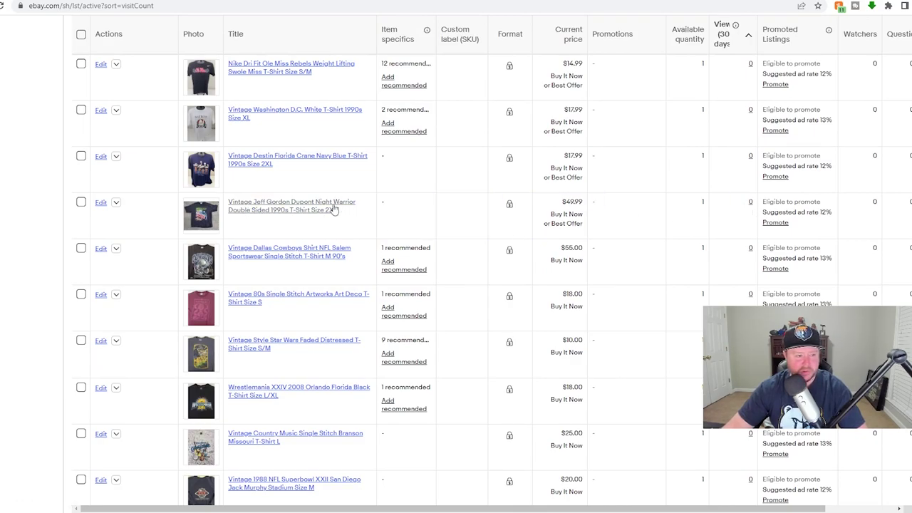
Open the Jeff Gordon Dupont Night Warrior listing for revision and remove the extra space after "Vintage" in its title.
click(101, 204)
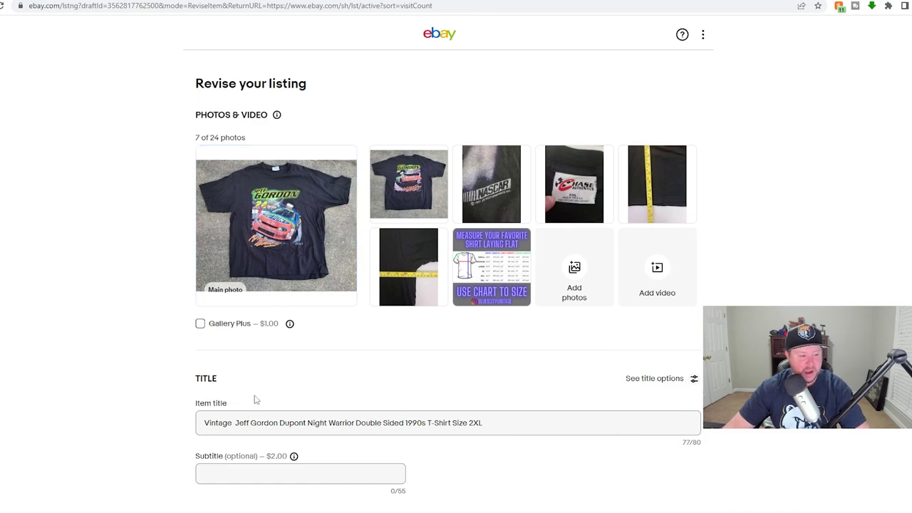
click(237, 424)
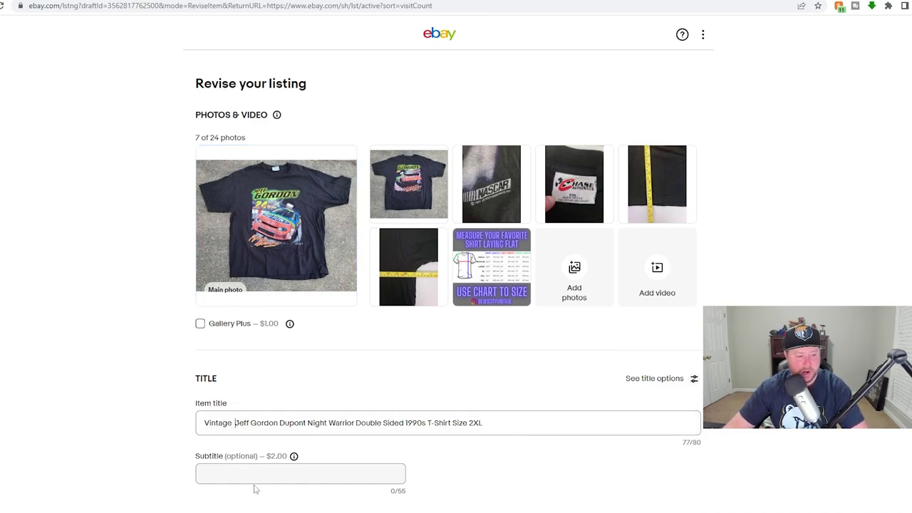
key(BackSpace)
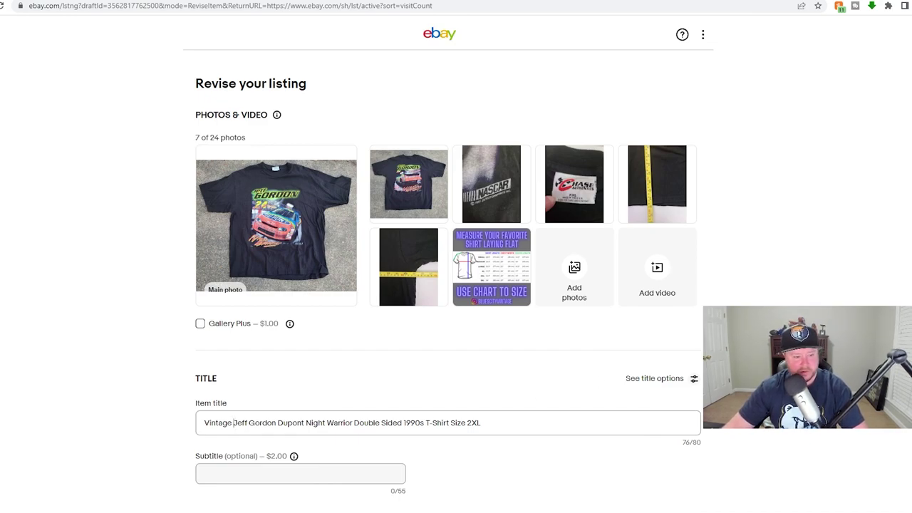
scroll(153, 52, down, 1)
scroll(153, 52, up, 1)
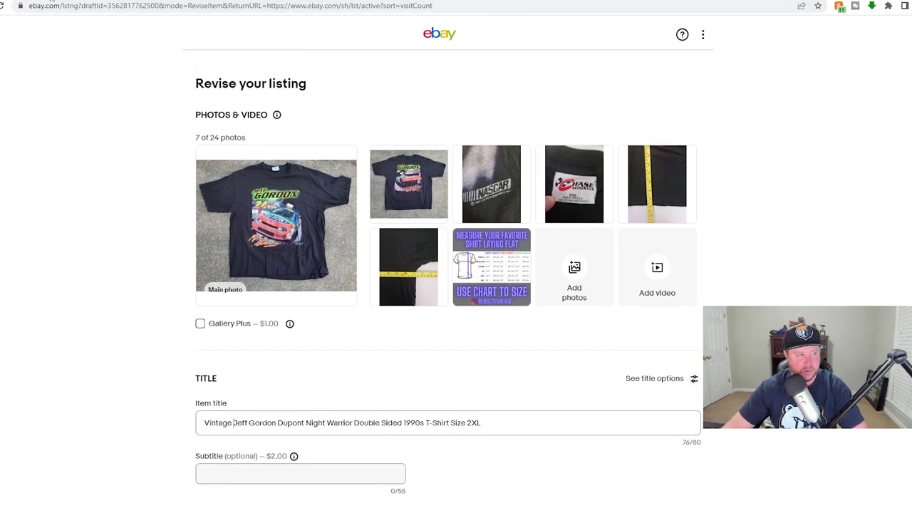
Return to the Ole Miss search results and search all categories for "Vintage Jeff Gordon shirt" instead.
key(ctrl+Tab)
key(ctrl+a)
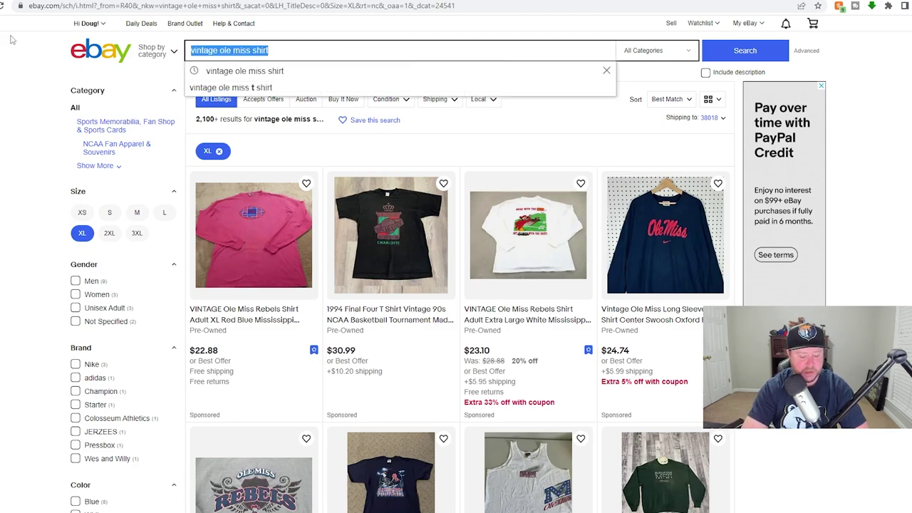
text(Vintage Jjef)
key(BackSpace)
key(BackSpace)
key(BackSpace)
text(eff Gordon)
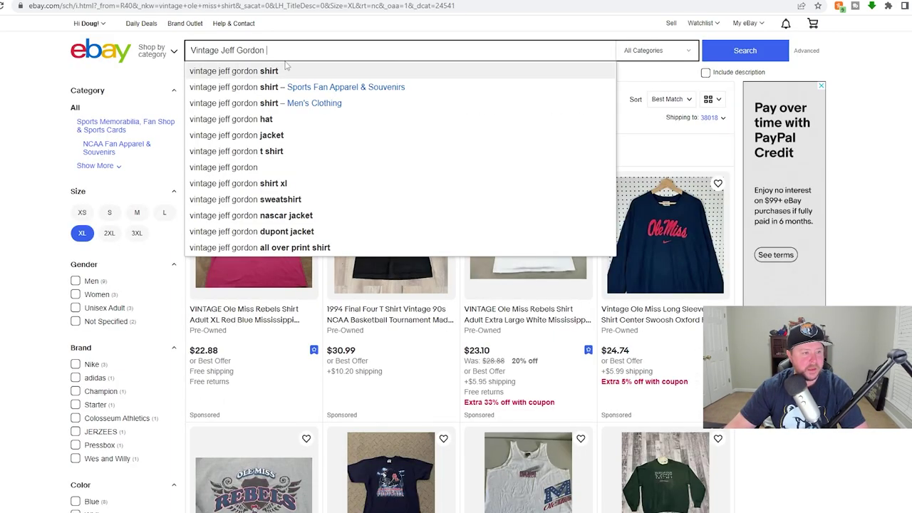
text(shirt)
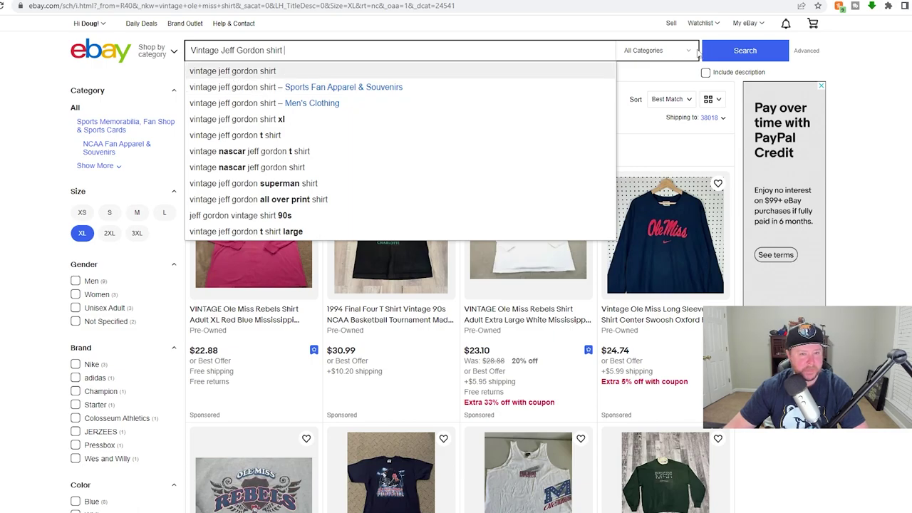
click(736, 52)
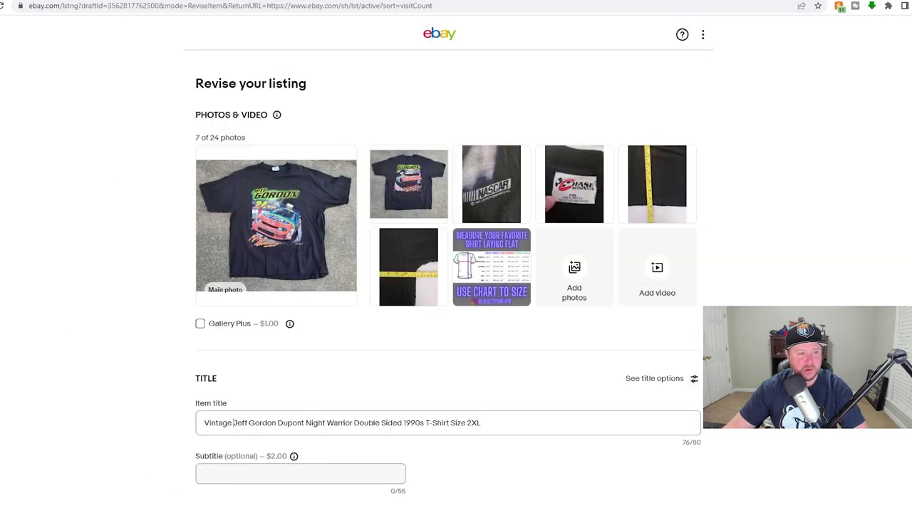
Check the Jeff Gordon listing's chest measurement photo, then filter the search results by size 2XL and look for the seller's shirt onto the second page.
click(393, 273)
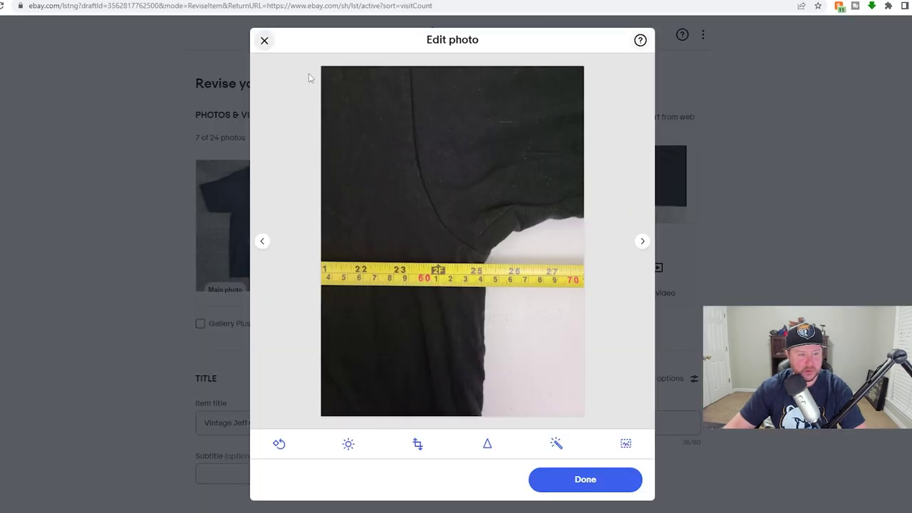
click(264, 41)
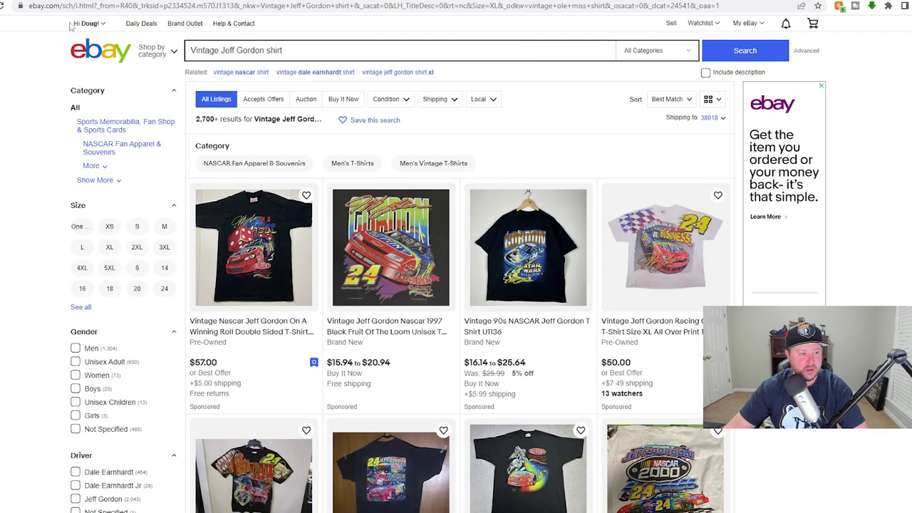
click(137, 246)
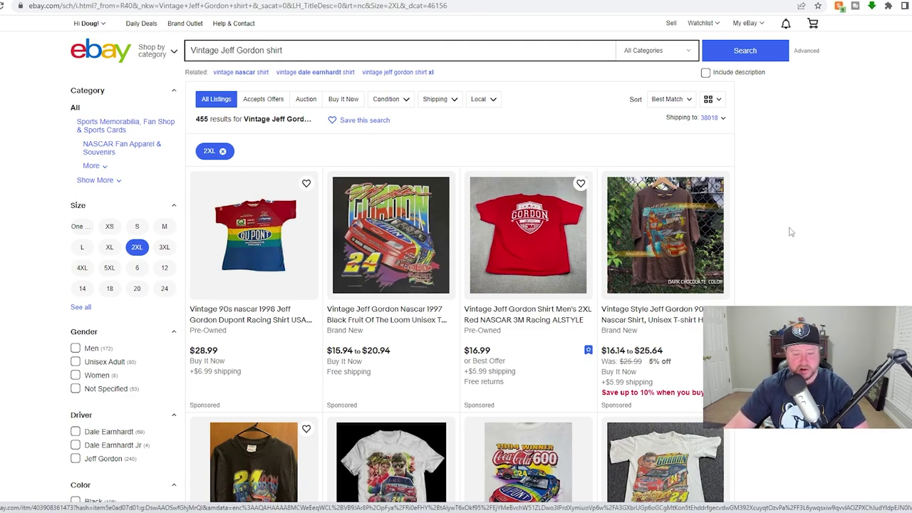
scroll(790, 231, down, 4)
scroll(789, 231, down, 3)
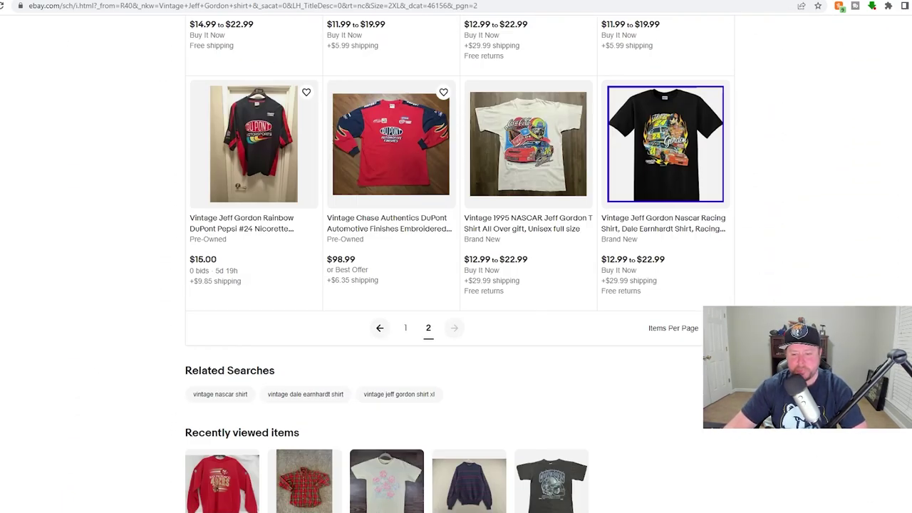
scroll(166, 133, up, 20)
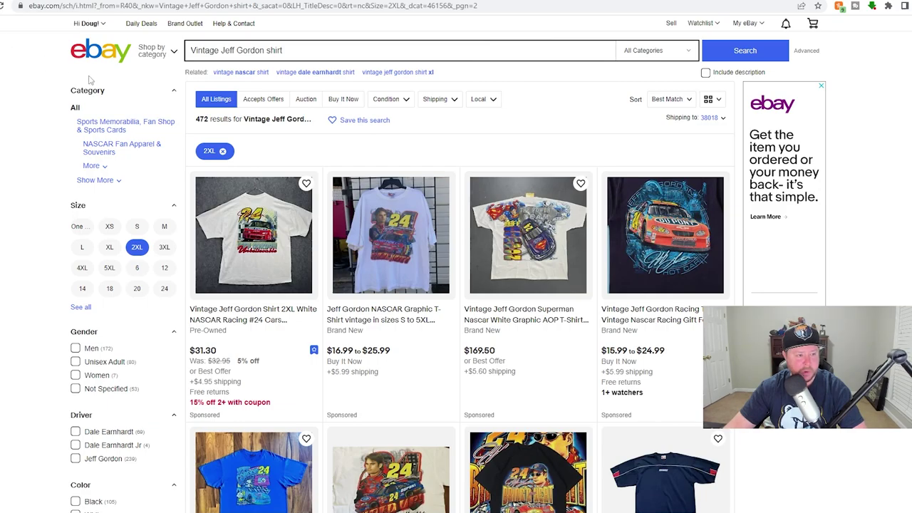
scroll(193, 205, down, 1)
scroll(193, 204, down, 5)
scroll(103, 126, up, 6)
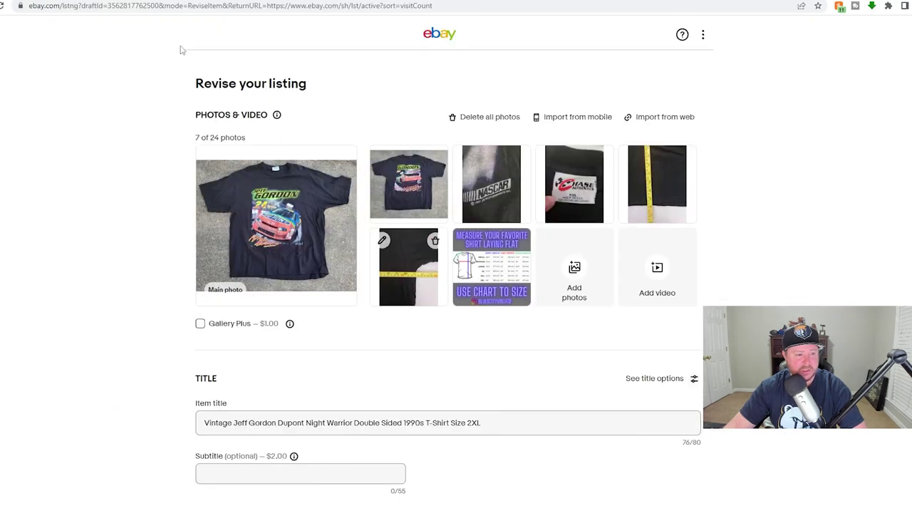
Change the Jeff Gordon listing's item category to Sports Mem, Cards & Fan Shop > Fan Apparel & Souvenirs > Racing-NASCAR.
scroll(238, 221, down, 6)
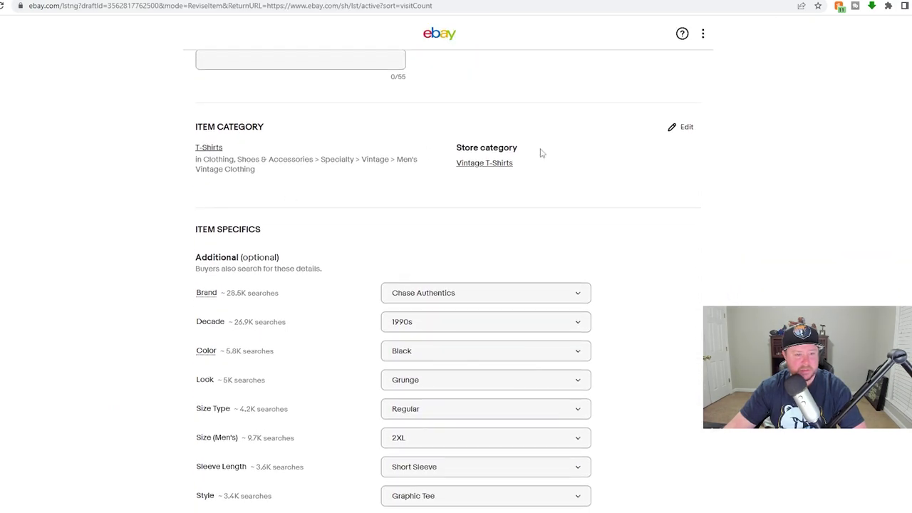
click(686, 127)
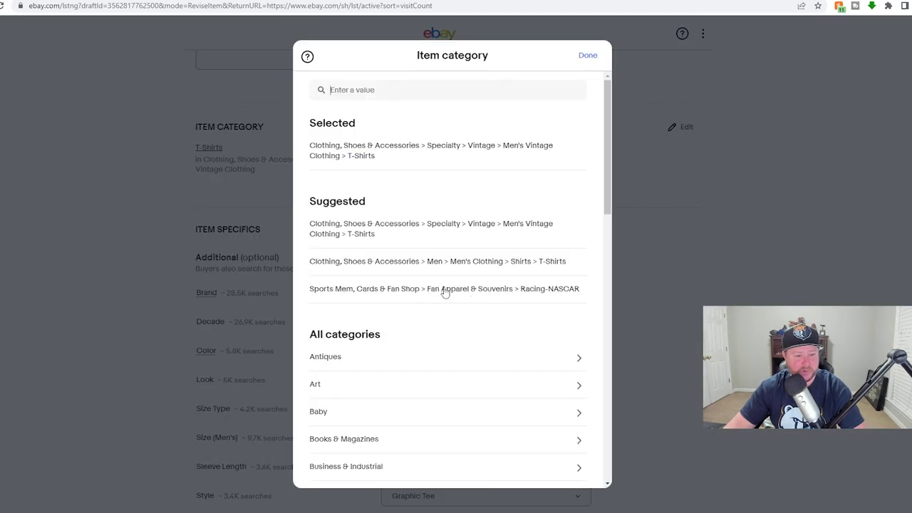
click(444, 295)
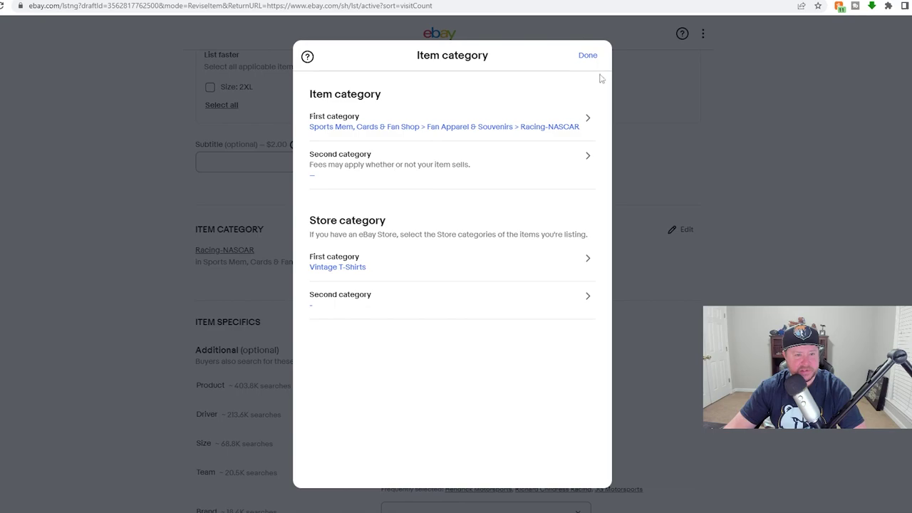
click(588, 56)
Apply the suggested item specifics Size: 2XL, Product: Shirt and Driver: Jeff Gordon to the Jeff Gordon listing.
scroll(246, 147, up, 3)
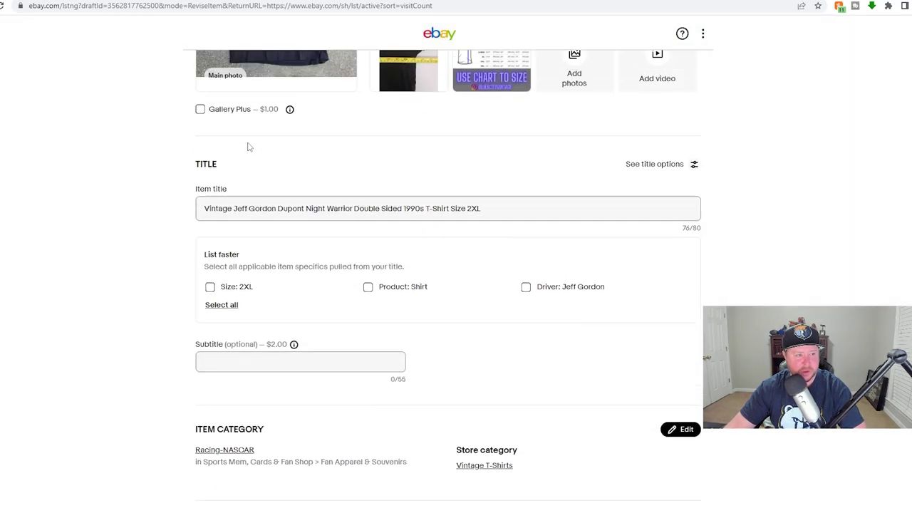
scroll(248, 147, down, 3)
scroll(223, 250, up, 2)
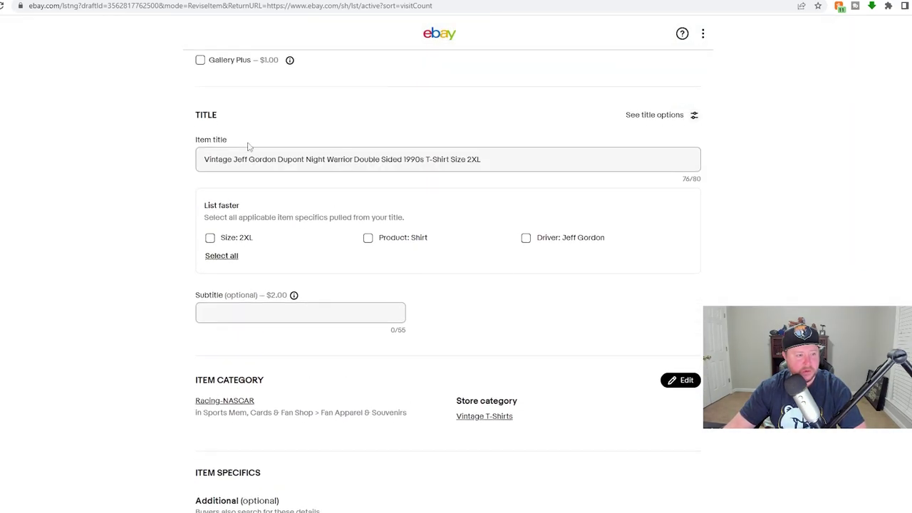
click(210, 244)
click(369, 247)
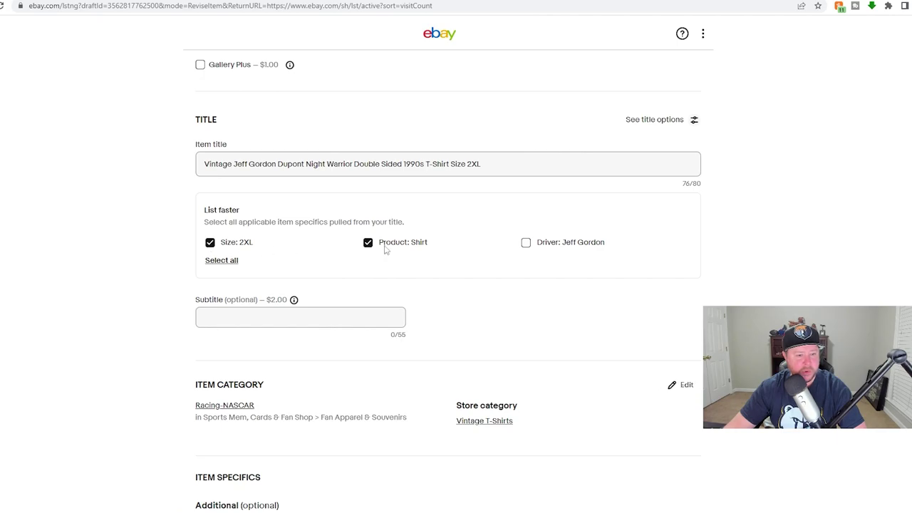
click(525, 243)
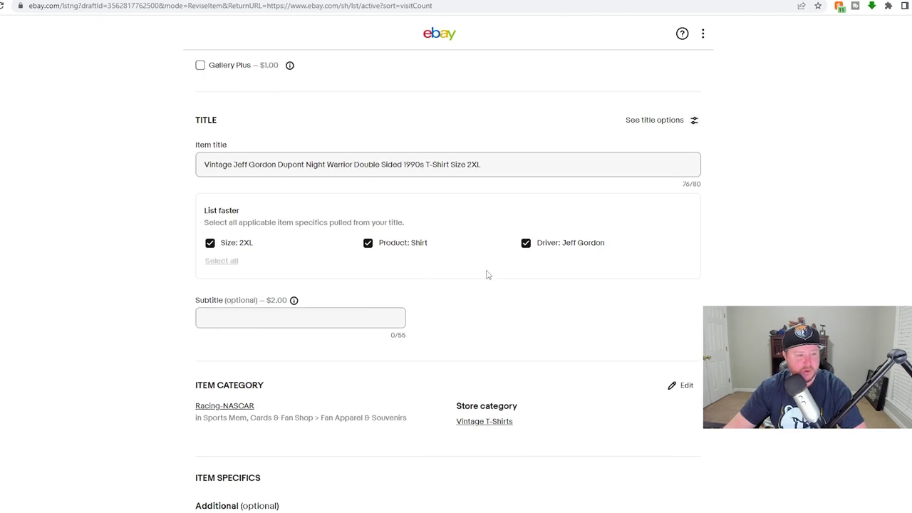
Set the Jeff Gordon listing's Team item specific to Hendrick Motorsports and its Brand to Chase.
scroll(486, 275, up, 3)
scroll(402, 260, down, 8)
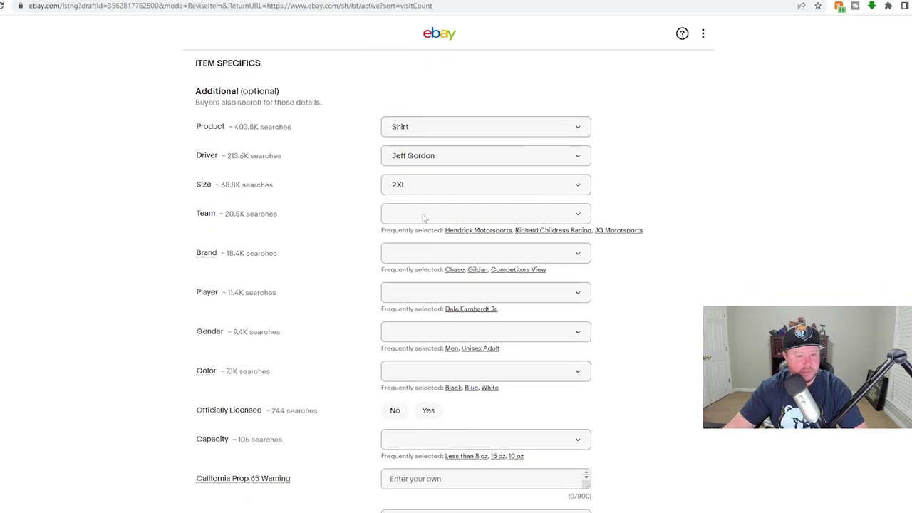
click(467, 231)
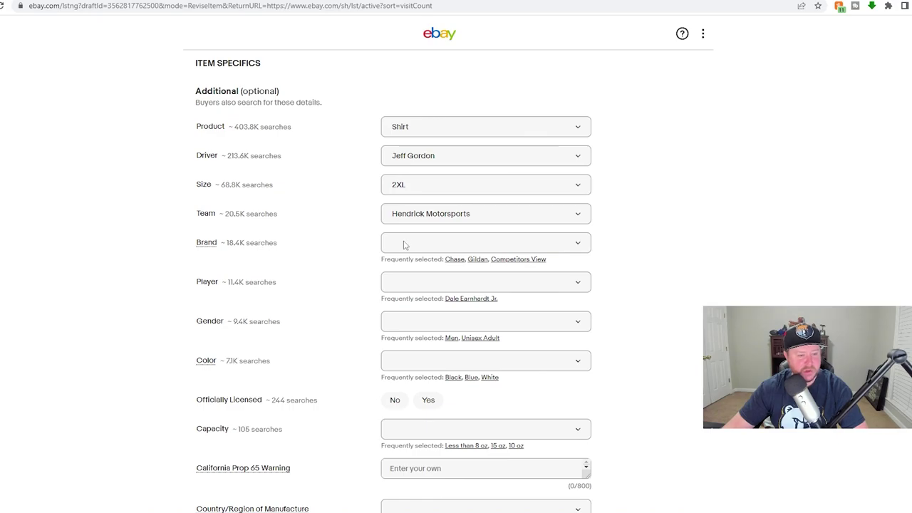
scroll(651, 265, up, 9)
scroll(652, 266, down, 5)
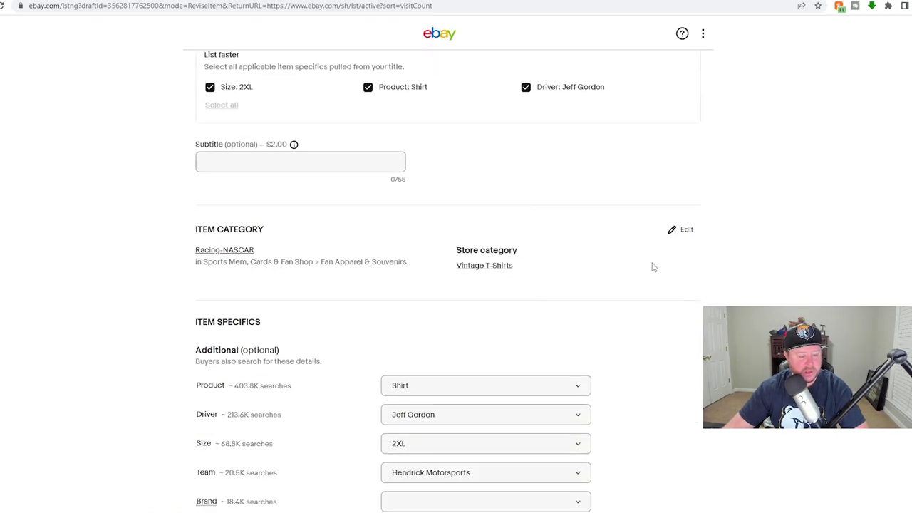
scroll(653, 266, down, 5)
click(453, 209)
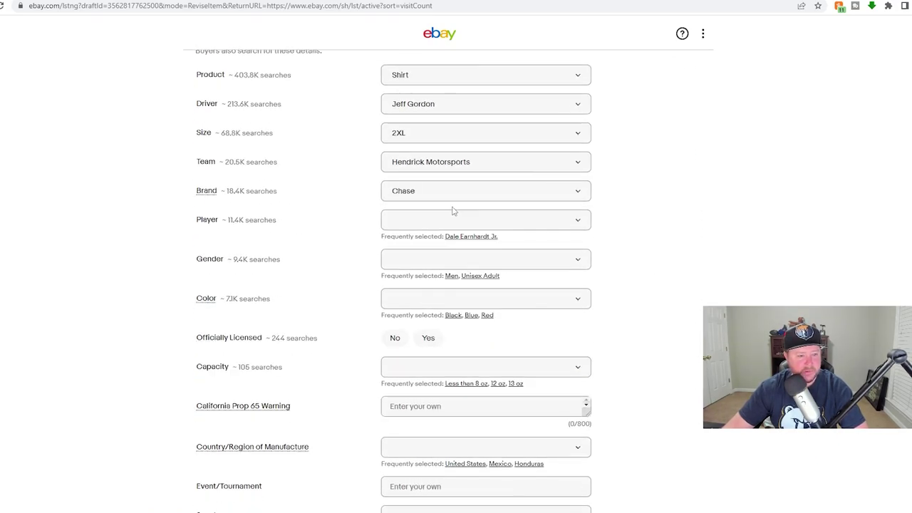
Set the Jeff Gordon listing's Player to the custom value Jeff Gordon, Gender to Men and Color to Black.
click(431, 222)
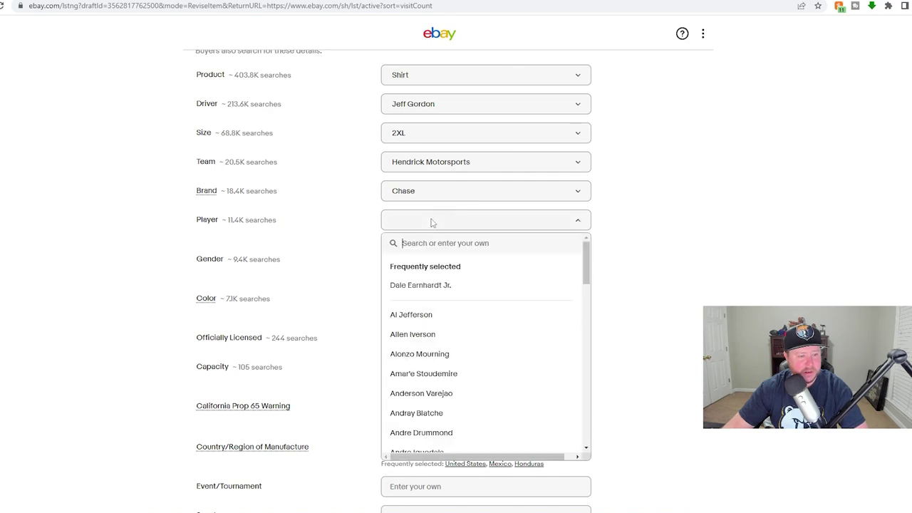
text(Jeff Gordon)
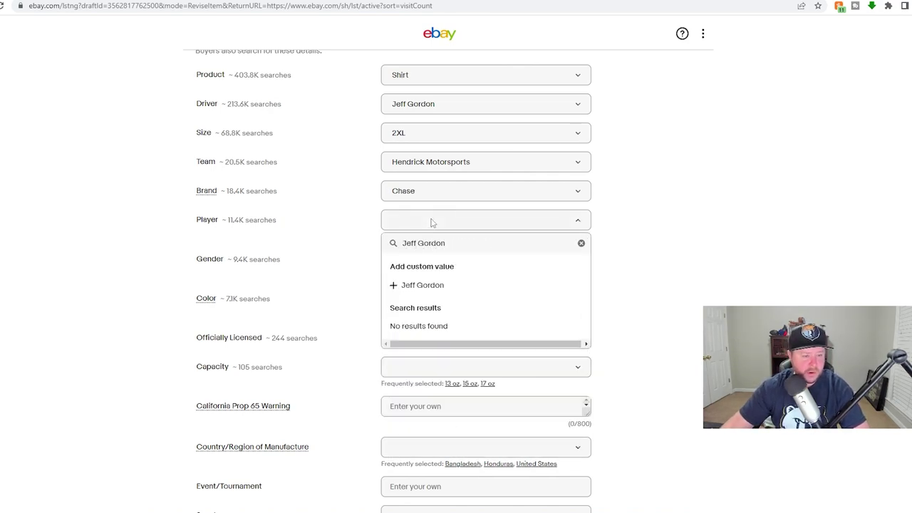
click(406, 286)
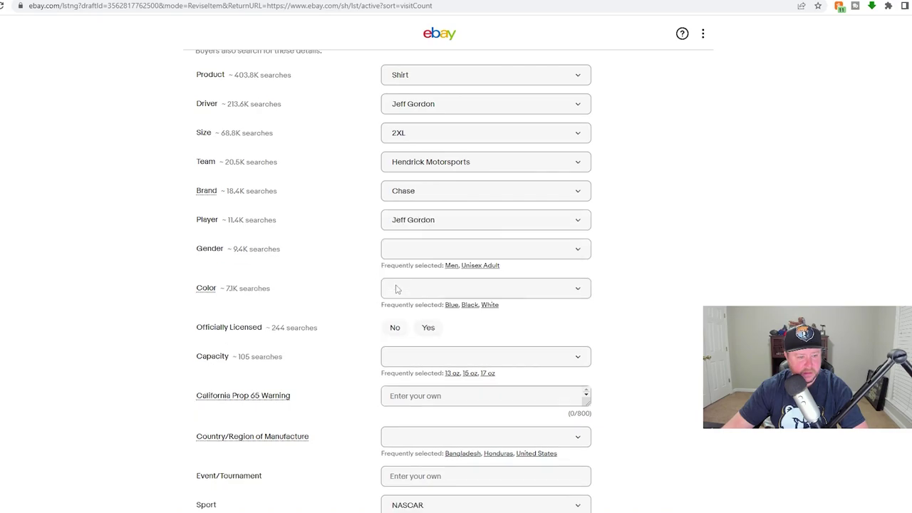
click(450, 266)
click(469, 294)
scroll(435, 307, down, 2)
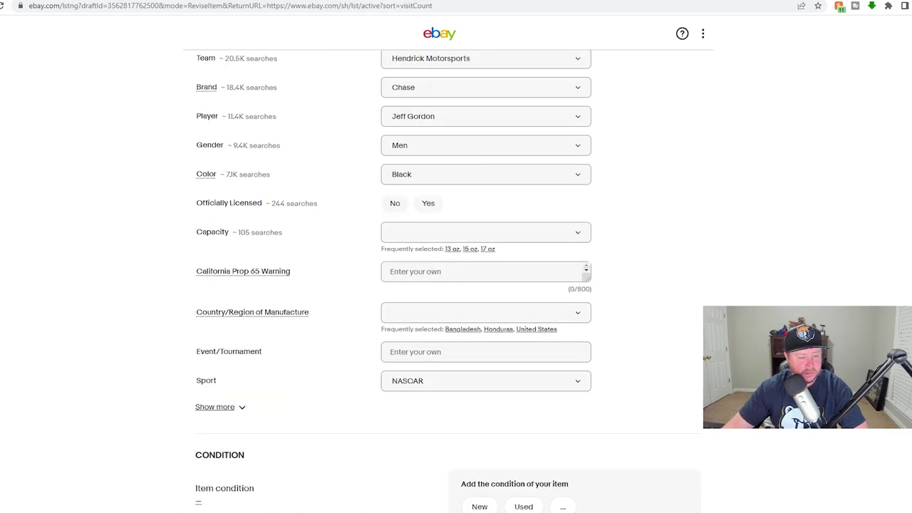
Rewrite the item title as "Vintage Jeff Gordon Shirt Double Sided Night Warrior Black T-Shirt", keeping the photos unedited.
scroll(455, 317, up, 15)
click(563, 192)
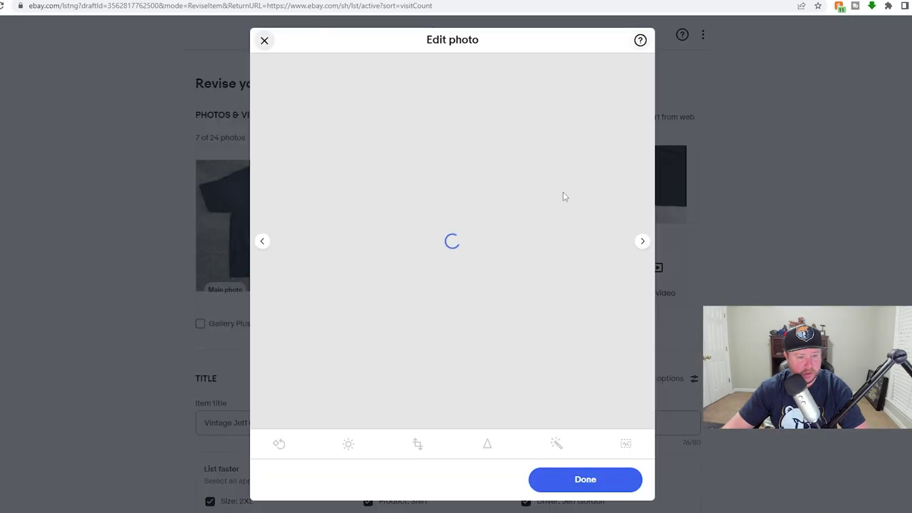
click(263, 40)
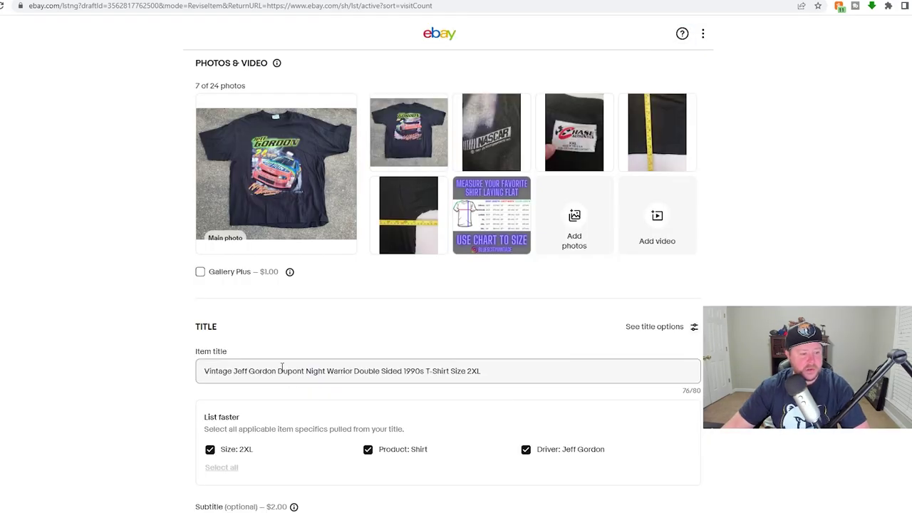
drag(278, 370, 695, 387)
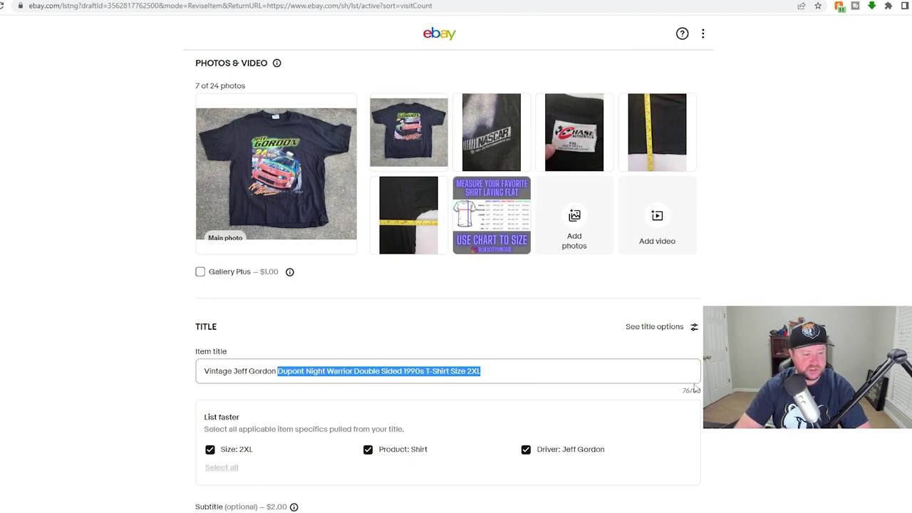
text(Shirt Double Sid)
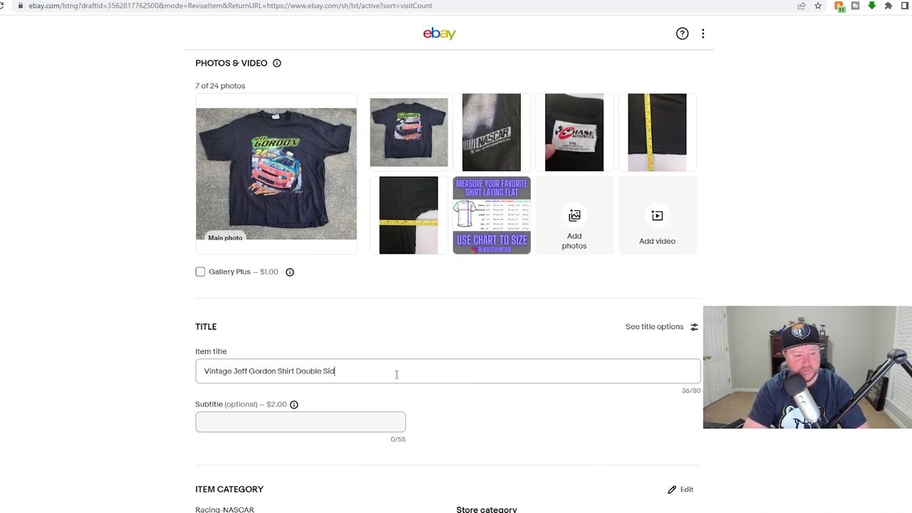
text(Night Warririor Black T-Shirt)
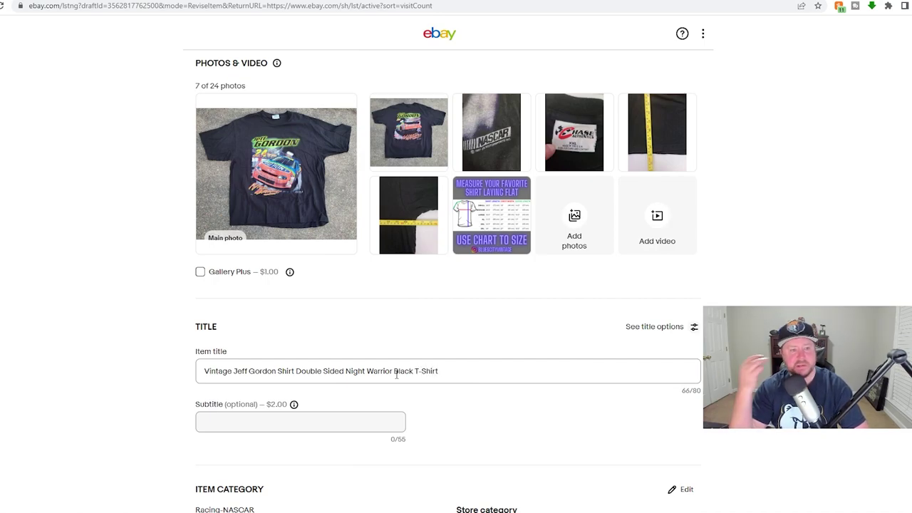
Check the NASCAR print photo and add "2XL 90s" to the end of the Jeff Gordon listing's title.
click(464, 106)
click(584, 480)
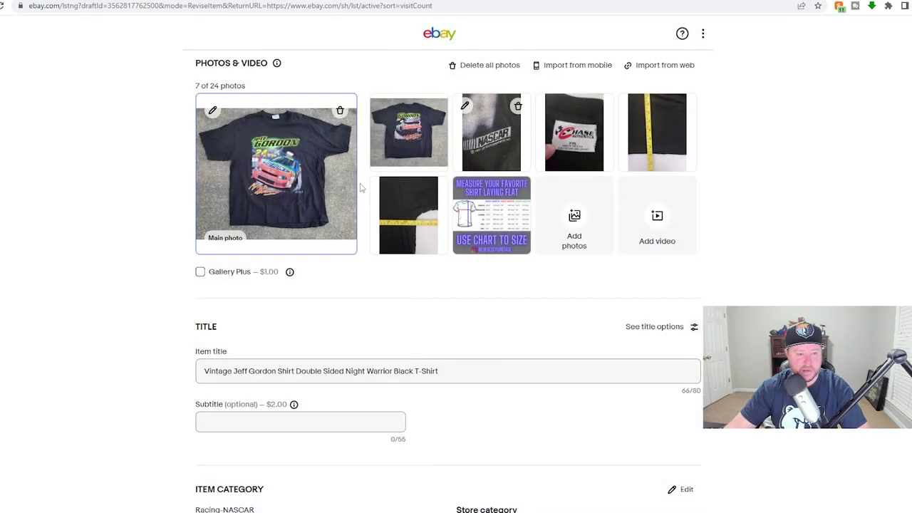
click(479, 370)
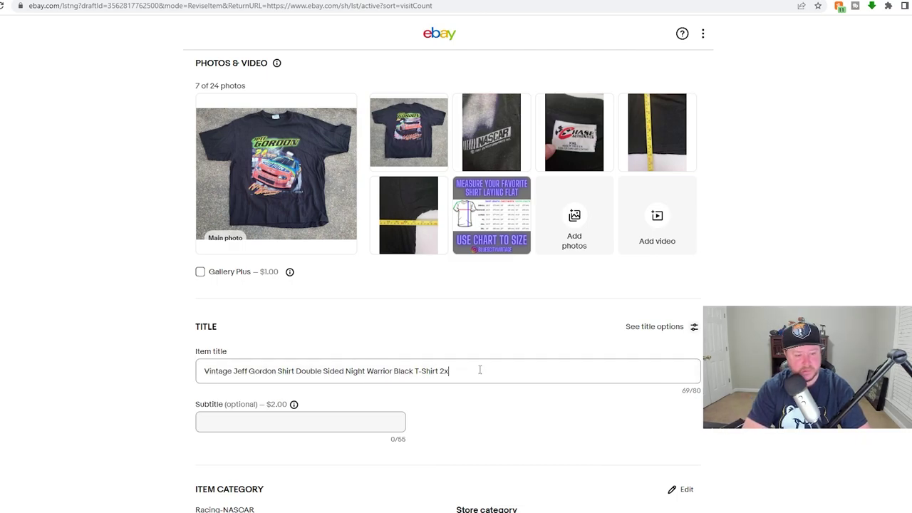
key(BackSpace)
key(BackSpace)
text(XL 90s)
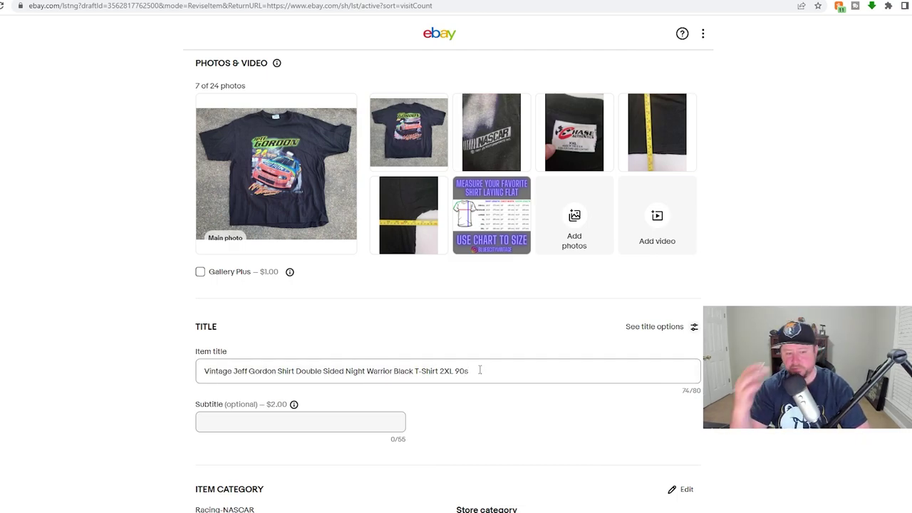
Return to the Vintage Jeff Gordon shirt search results and expand the subcategories under Sports Memorabilia, Fan Shop & Sports Cards.
scroll(292, 361, down, 3)
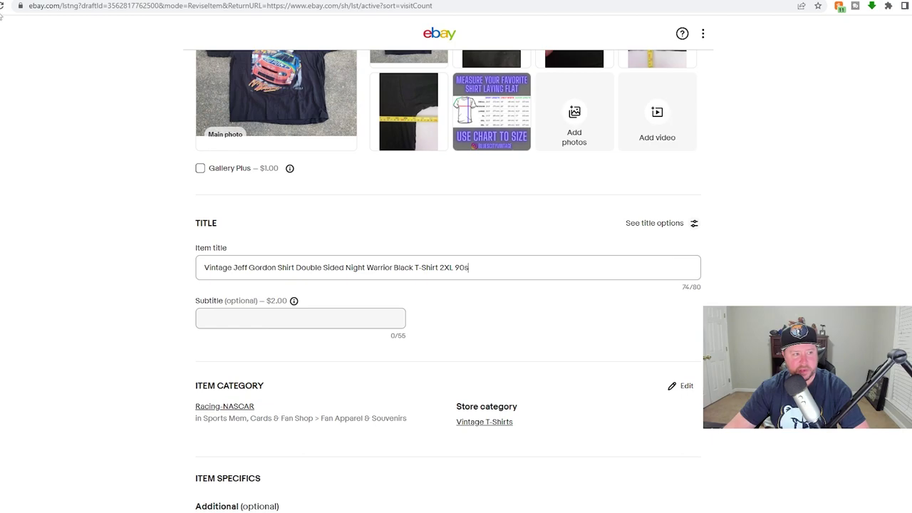
key(ctrl+Tab)
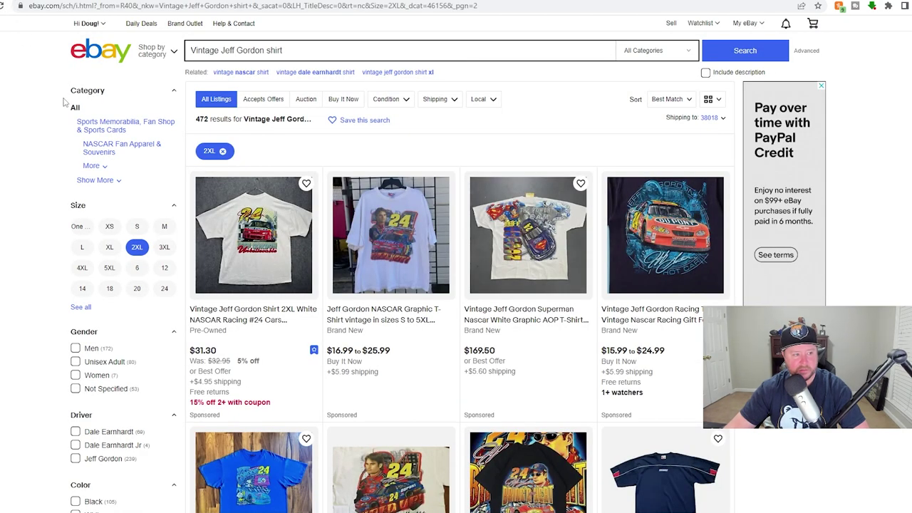
click(92, 166)
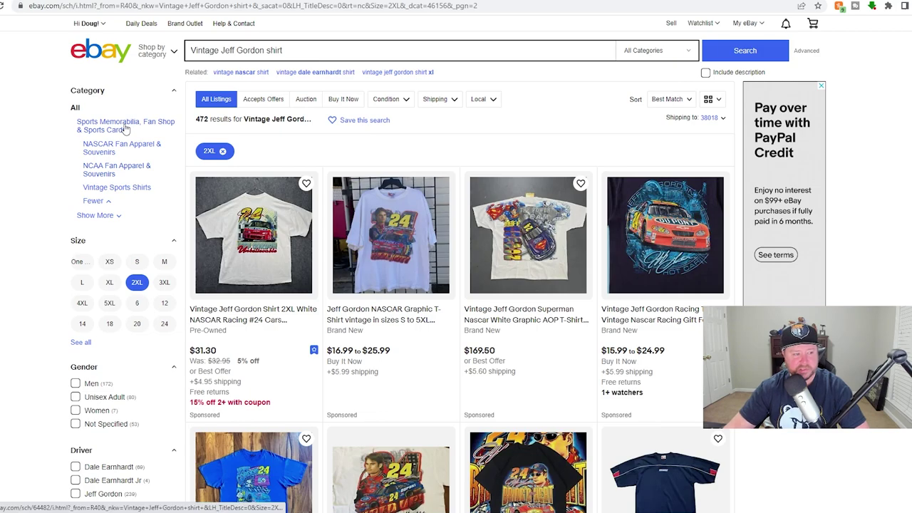
Go back to the Jeff Gordon listing and submit its revision.
key(ctrl+shift+Tab)
scroll(187, 202, down, 2)
scroll(188, 203, down, 20)
scroll(190, 203, down, 15)
click(442, 367)
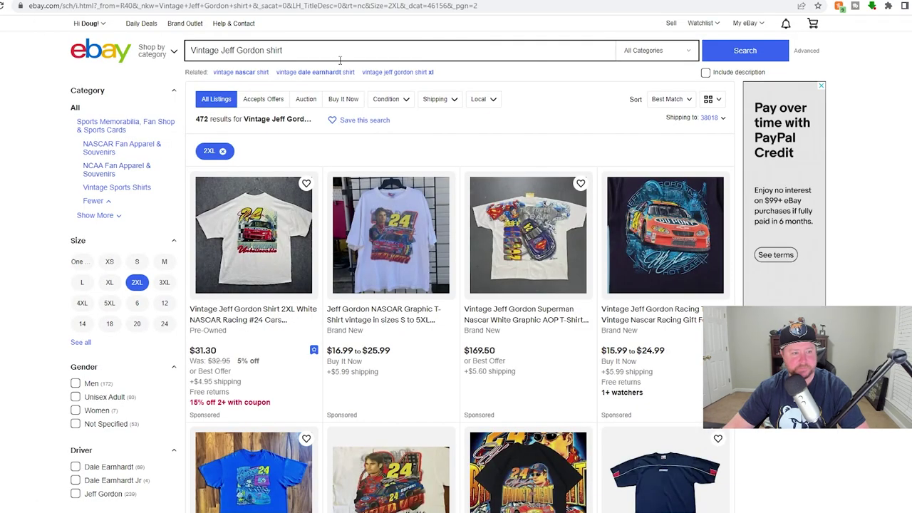
Search all categories for "vintage ole miss shirt" and filter the results by size XL.
triple_click(317, 48)
text(vintage ole miss shir)
key(BackSpace)
key(BackSpace)
key(BackSpace)
key(BackSpace)
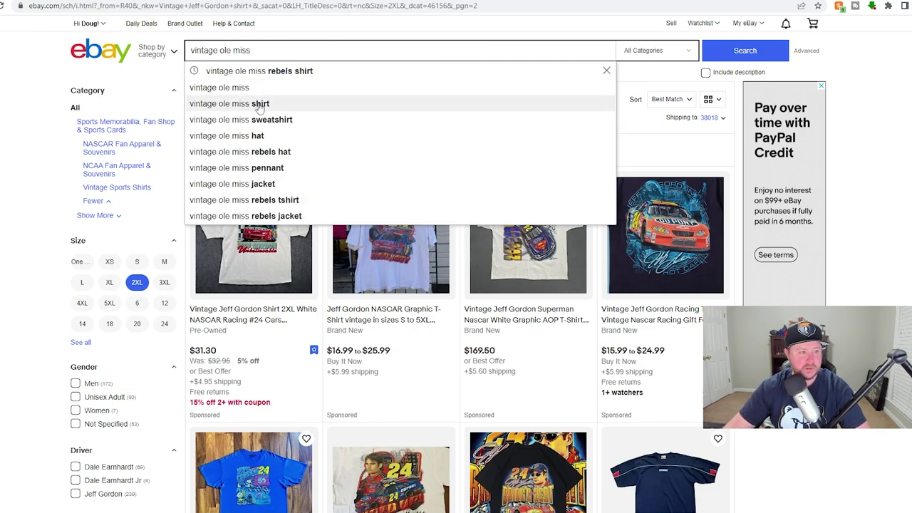
click(260, 104)
click(82, 237)
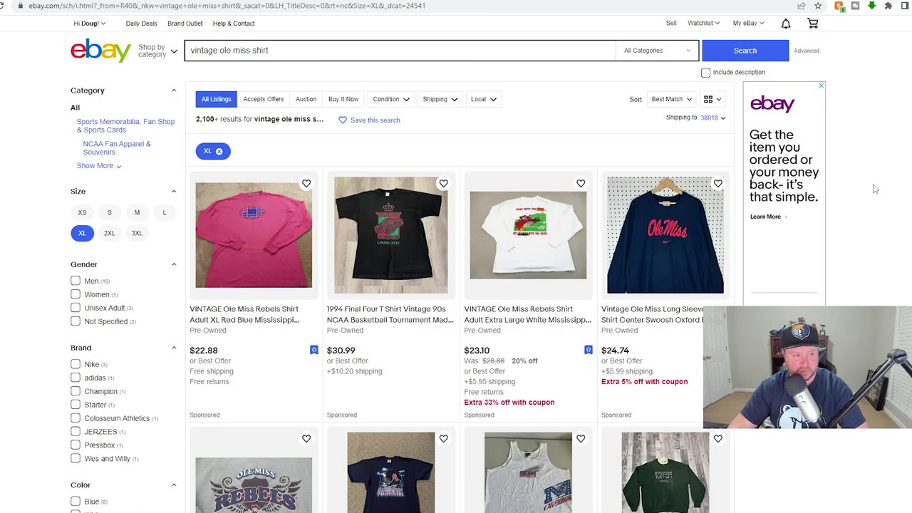
Look through the XL vintage Ole Miss results onto the second page for the seller's gray Colonel Reb shirt and compare the surrounding listings.
scroll(875, 189, down, 5)
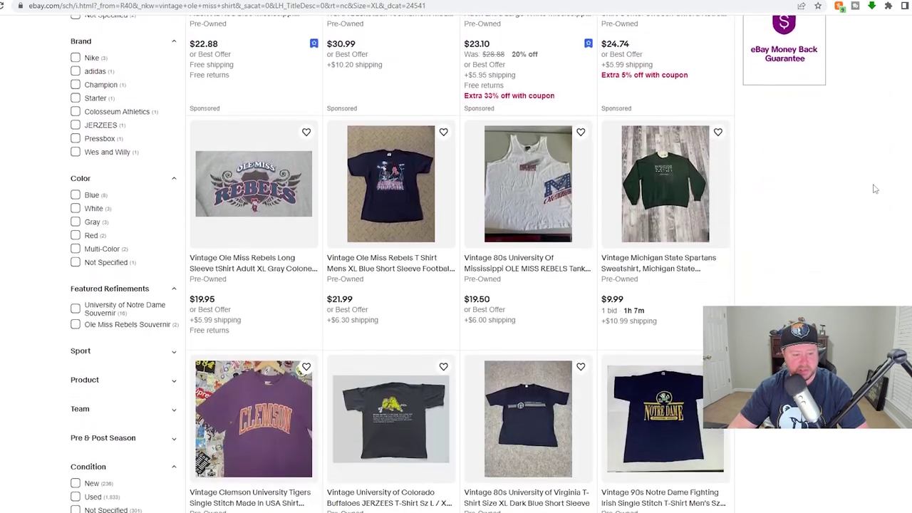
scroll(875, 189, down, 10)
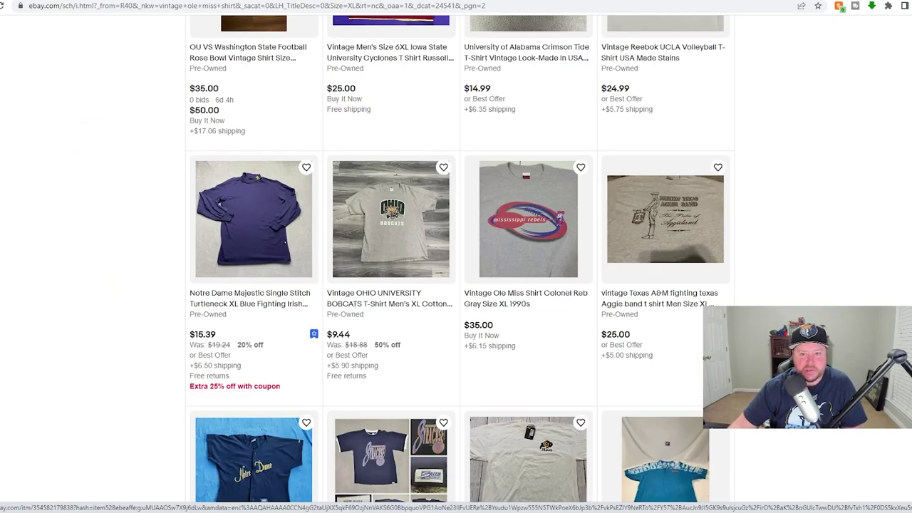
scroll(314, 56, up, 15)
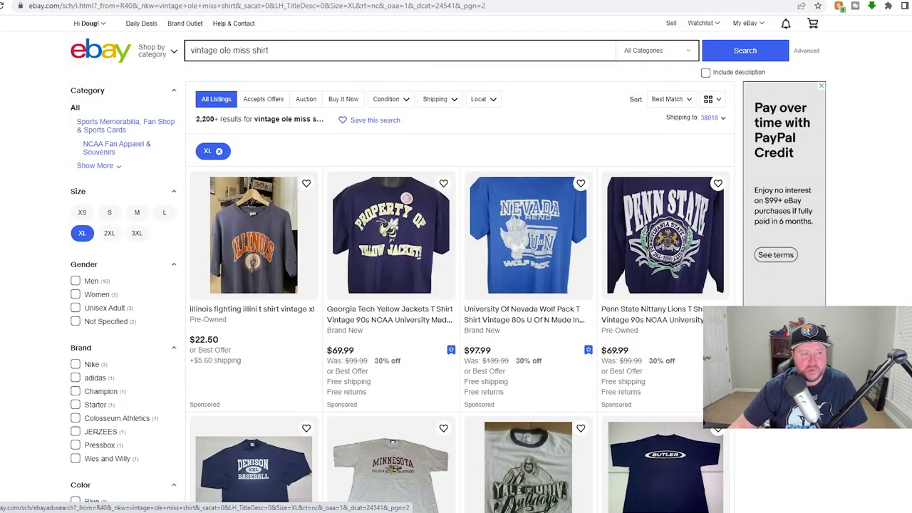
scroll(456, 285, down, 15)
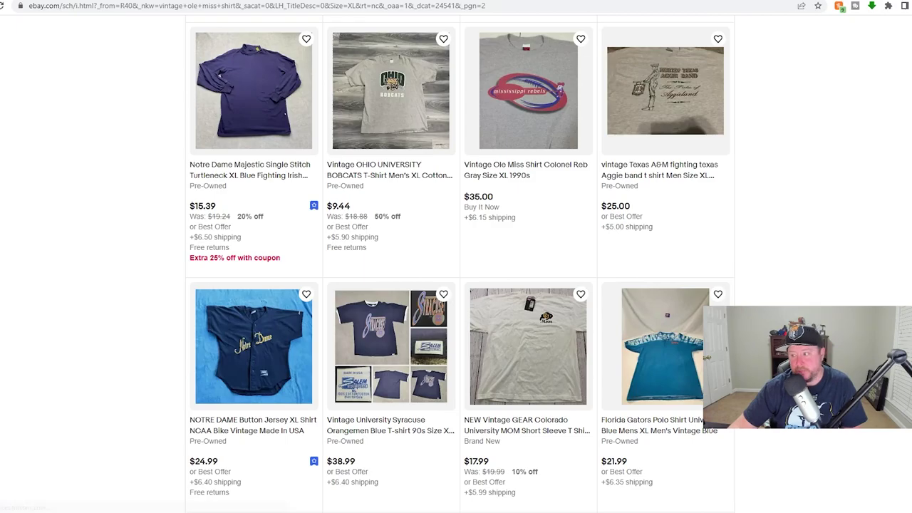
scroll(456, 285, up, 2)
scroll(456, 285, down, 3)
scroll(456, 285, up, 4)
scroll(455, 285, up, 12)
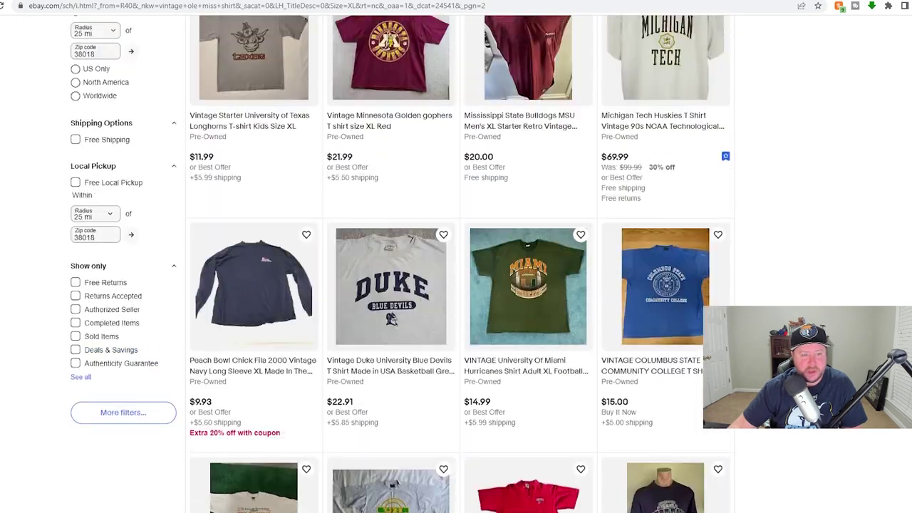
scroll(456, 285, up, 10)
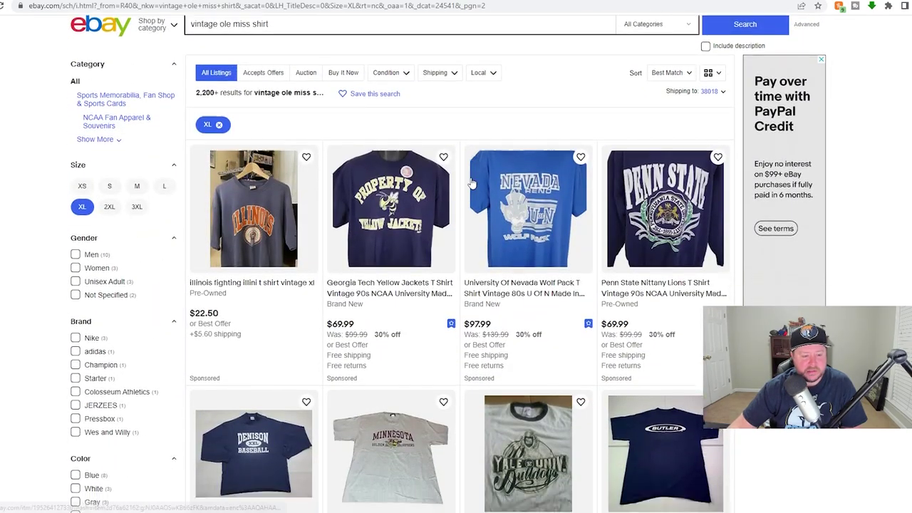
scroll(471, 178, down, 10)
Open the gray Ole Miss shirt listing for revision and retitle it "Vintage Colonel Reb Shirt Ole Miss Rebels Gray Size XL 1990s".
click(471, 178)
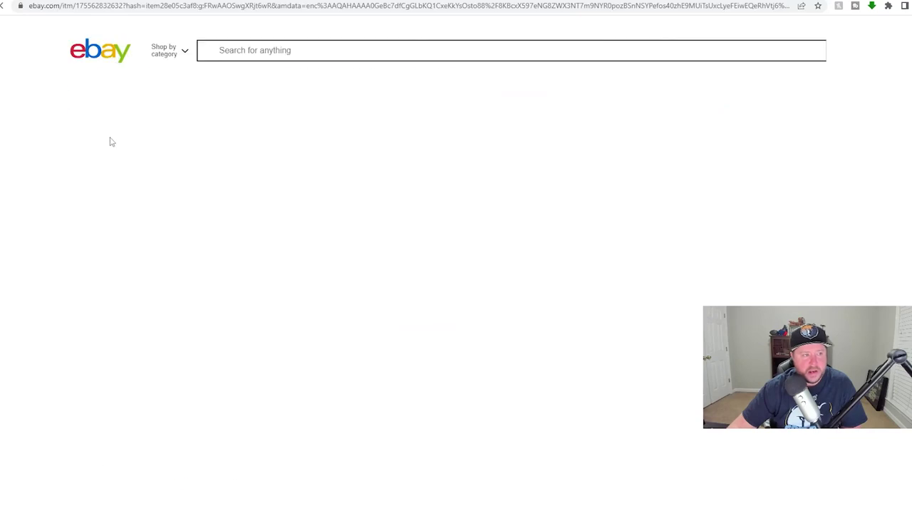
click(111, 133)
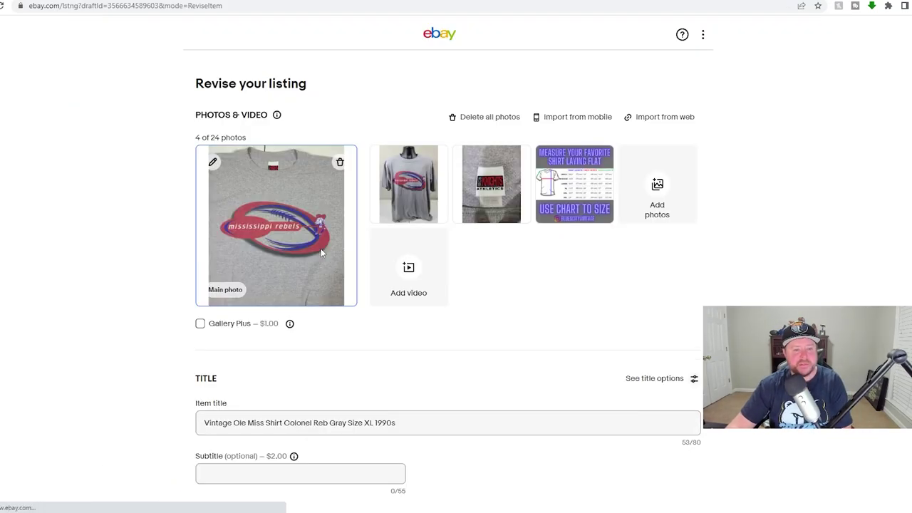
scroll(320, 247, down, 3)
drag(233, 320, 326, 319)
text(Colonel)
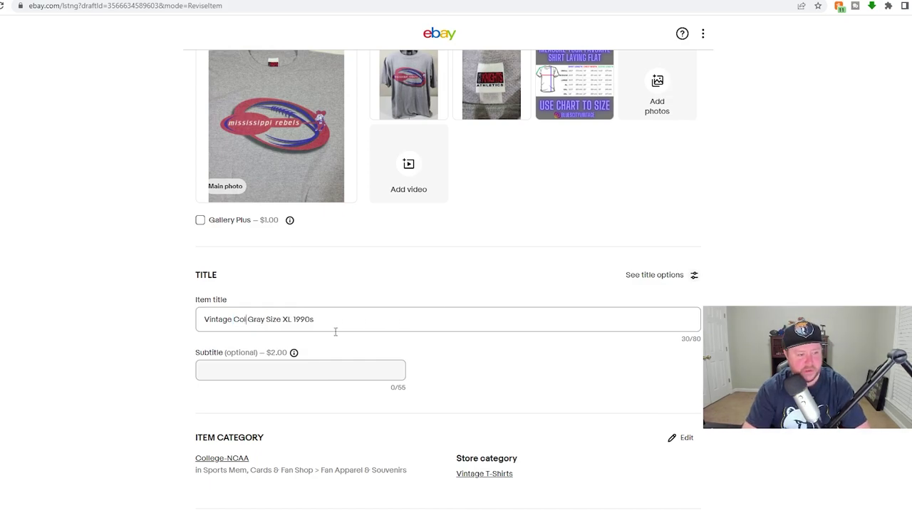
text( Reb Shirt)
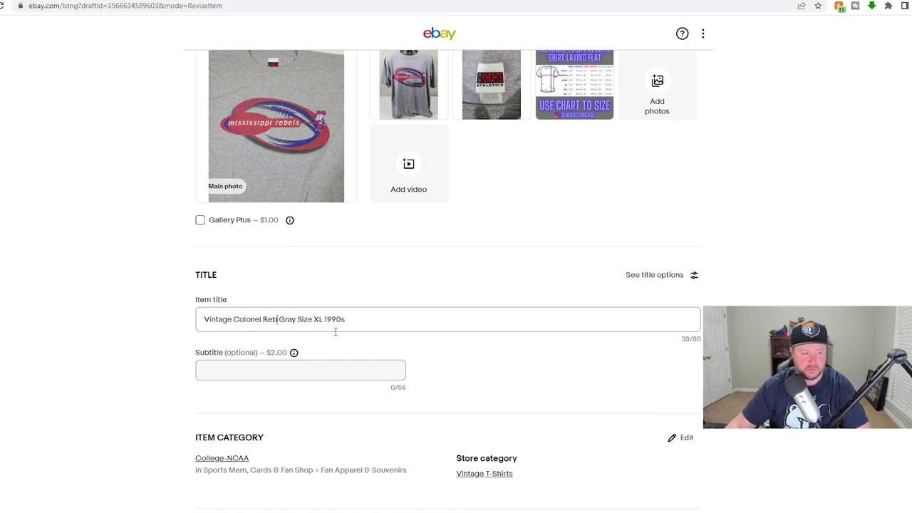
text( Ole Mi)
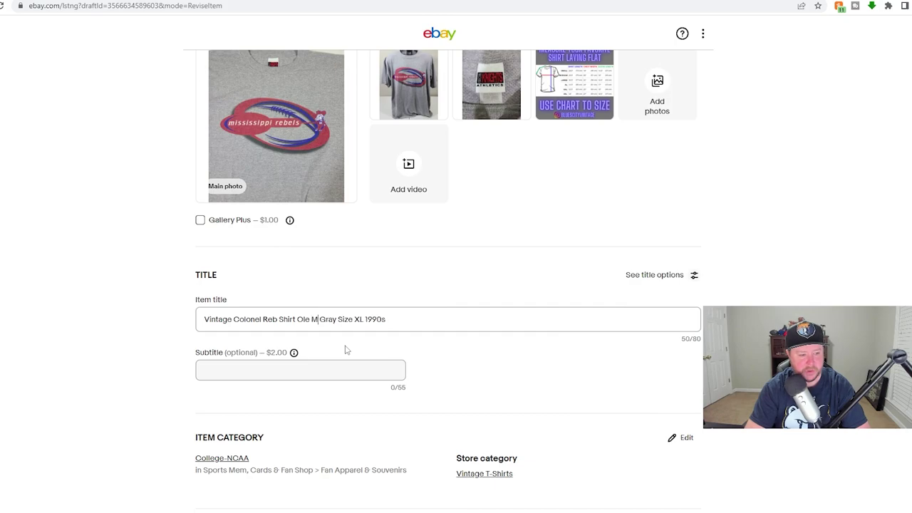
text(ss Rebels)
key(BackSpace)
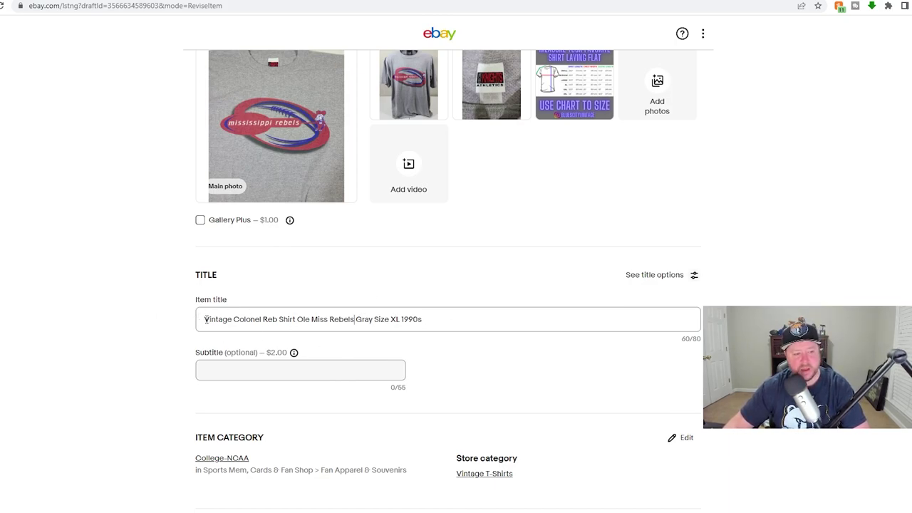
drag(206, 319, 274, 319)
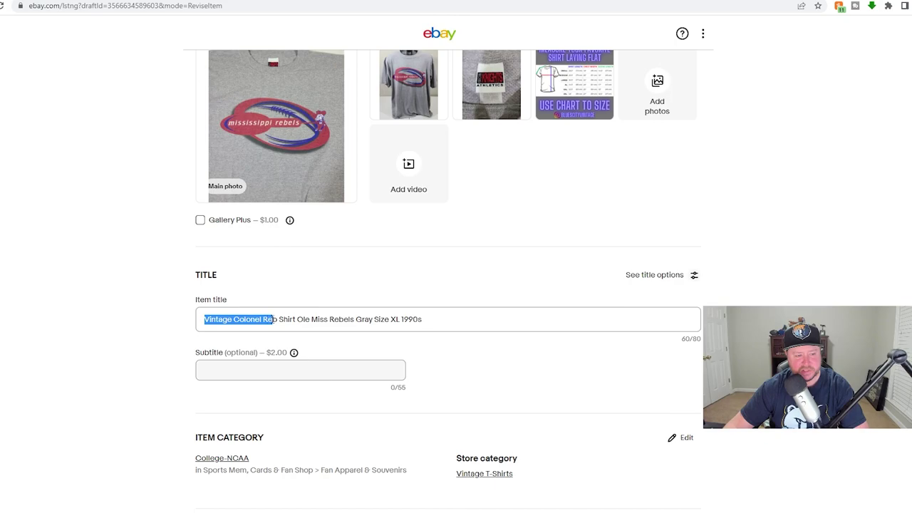
Review the gray Ole Miss shirt's category and item specifics, and submit the listing revision with the new title.
click(481, 361)
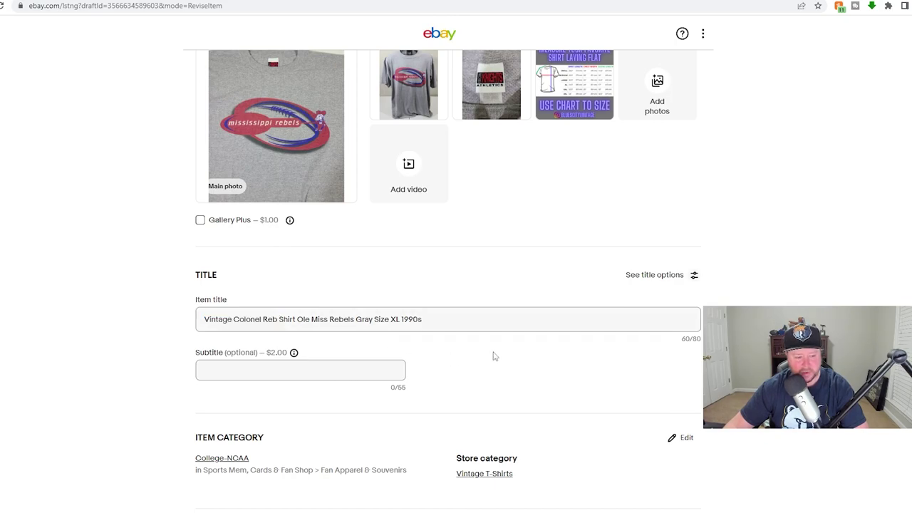
scroll(495, 356, down, 2)
scroll(613, 352, down, 2)
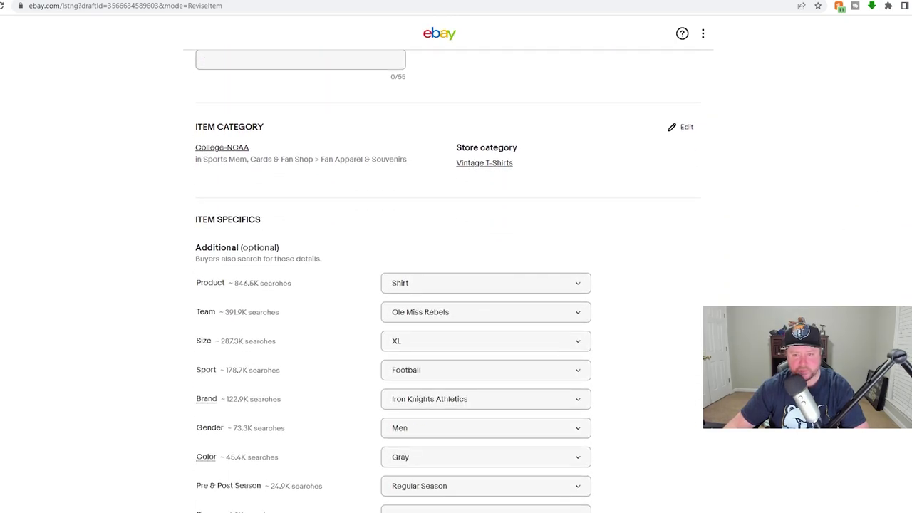
scroll(456, 285, down, 15)
click(498, 365)
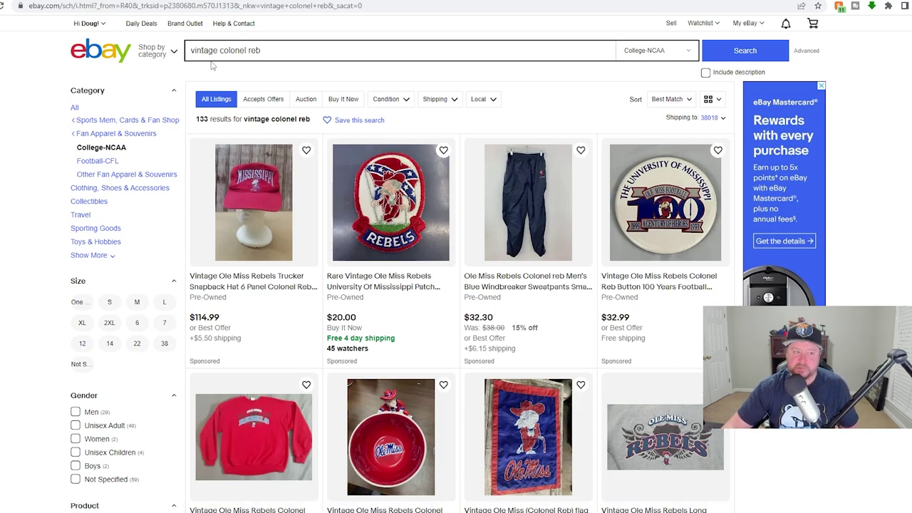
Examine the College-NCAA results for "vintage colonel reb", comparing the gray Mississippi Rebels shirt's placement and title with surrounding items and checking the category.
scroll(248, 182, down, 1)
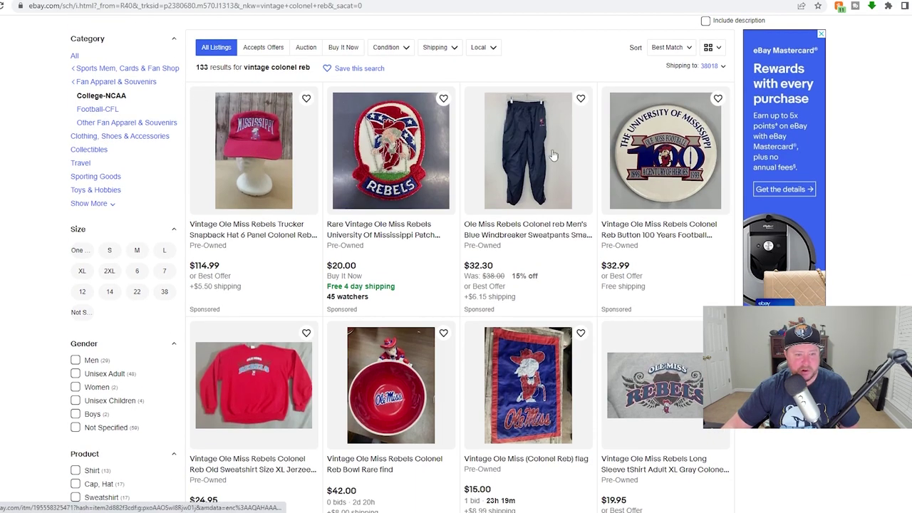
scroll(394, 165, down, 4)
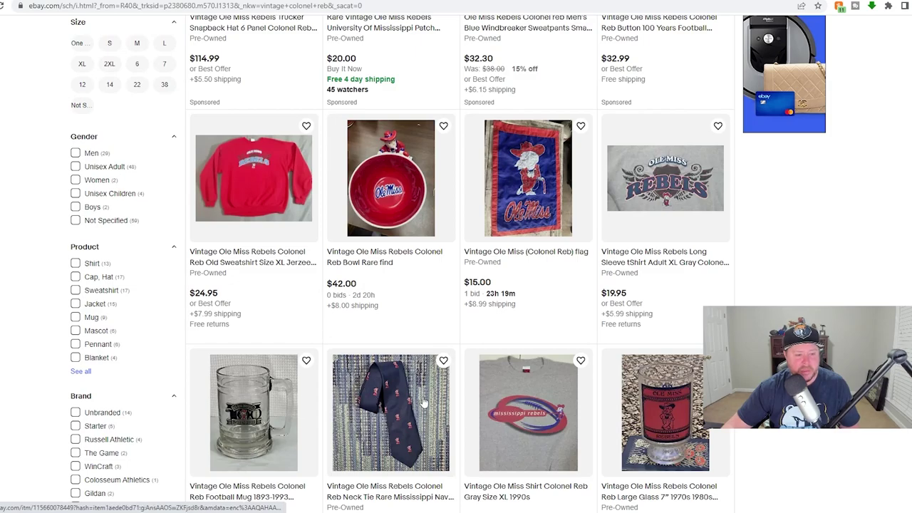
scroll(359, 241, up, 3)
scroll(451, 376, down, 4)
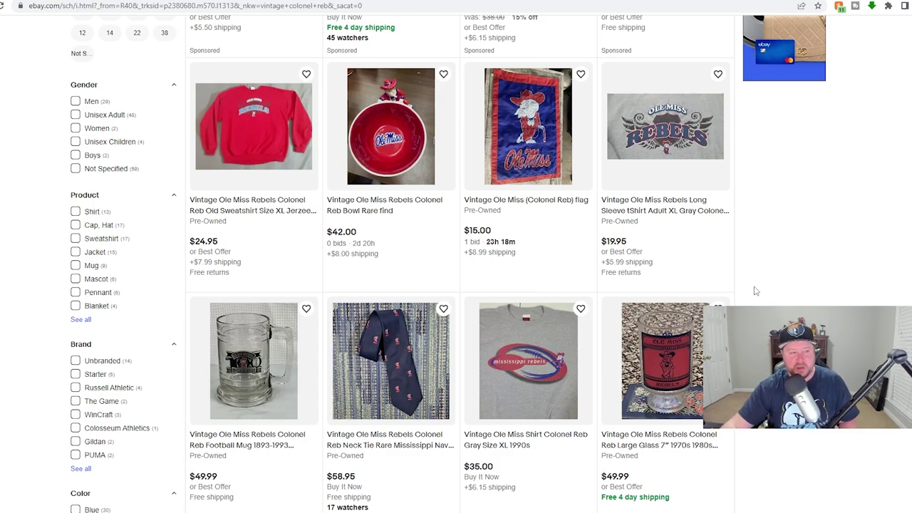
scroll(743, 264, up, 5)
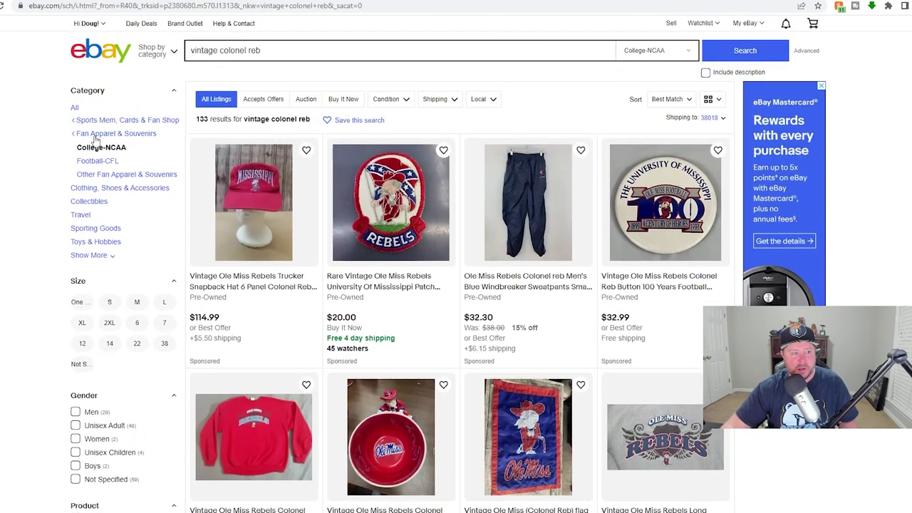
drag(135, 147, 76, 148)
click(75, 148)
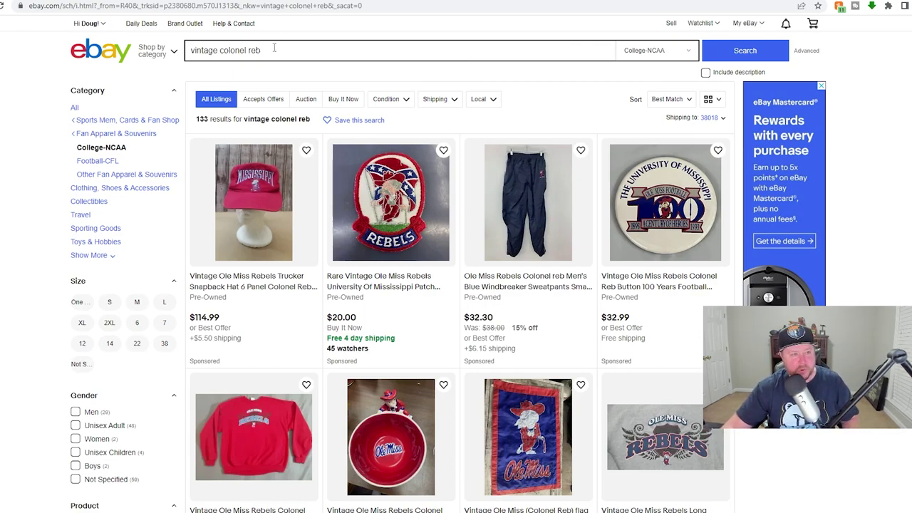
Search all categories for "vintage jeff gordon shirt" and filter the results by size 2XL and driver Jeff Gordon.
click(274, 47)
text(vint)
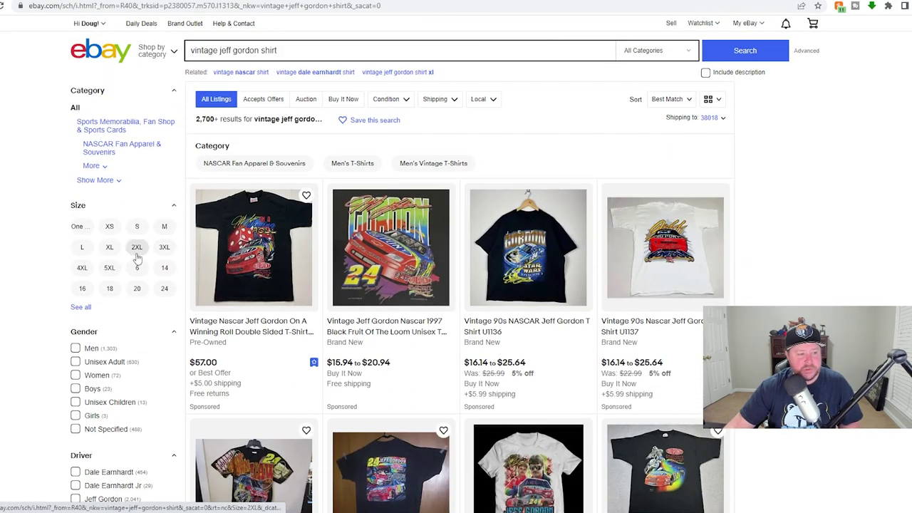
click(136, 255)
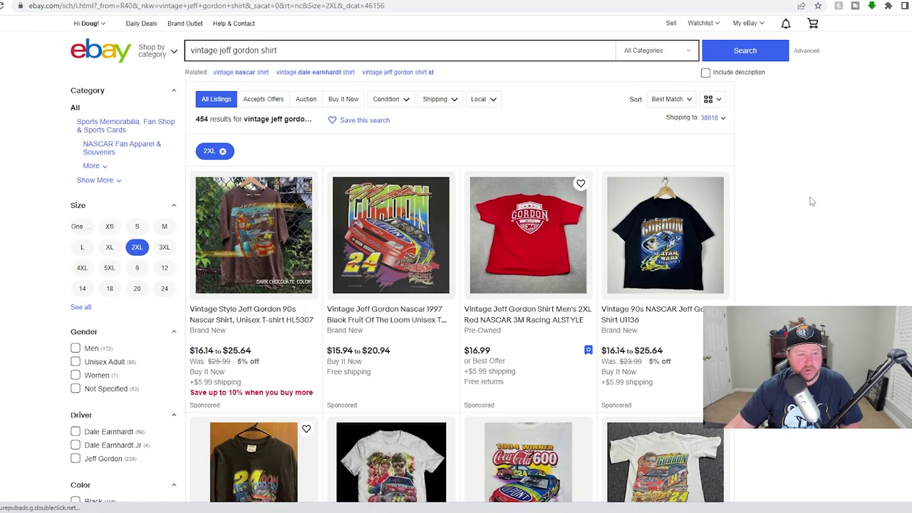
scroll(789, 192, down, 1)
scroll(790, 192, down, 1)
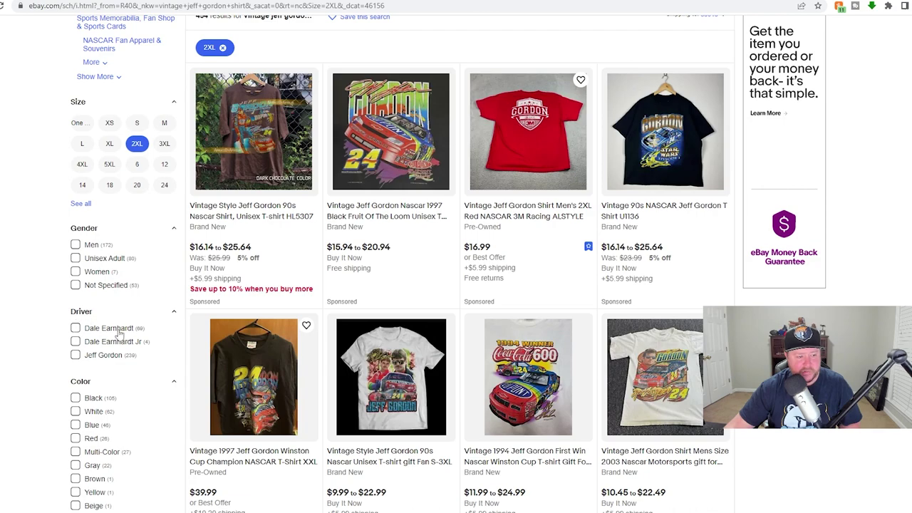
click(76, 356)
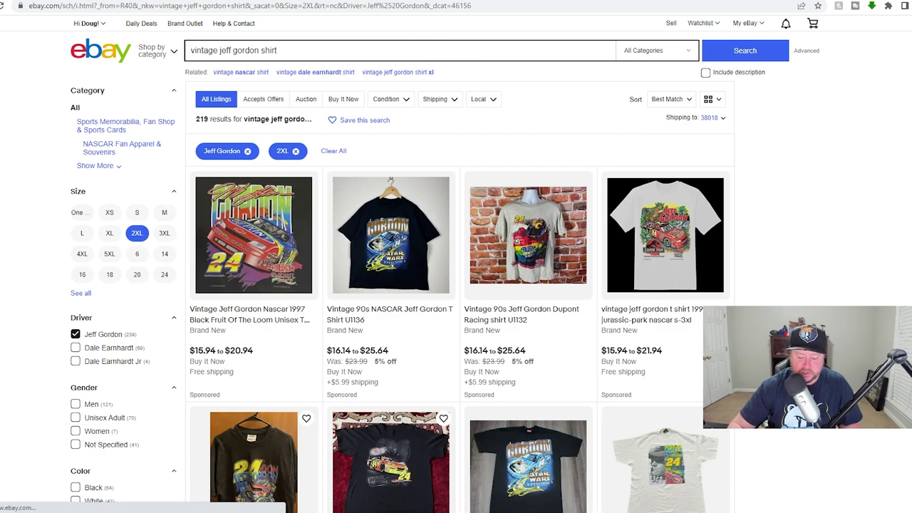
Narrow the 2XL Jeff Gordon results to the color Black and look through the matching shirts.
scroll(456, 285, down, 3)
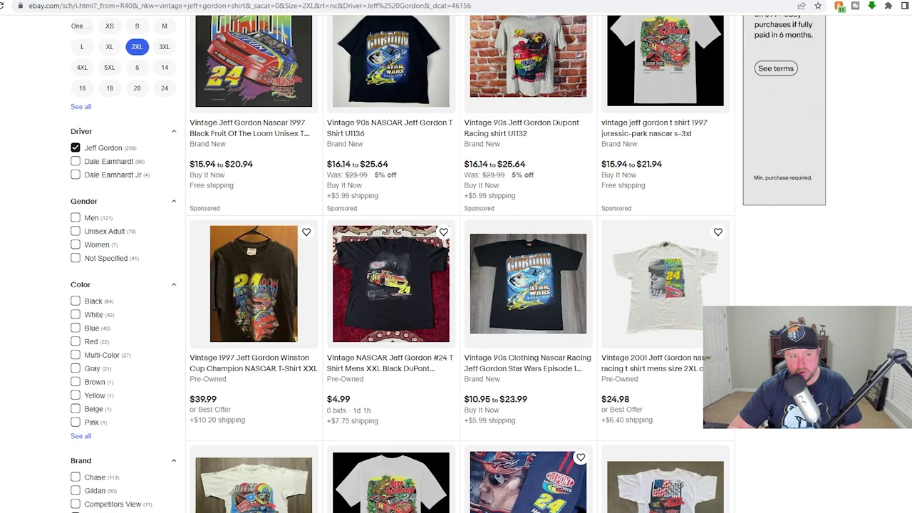
scroll(455, 285, down, 1)
scroll(410, 258, down, 10)
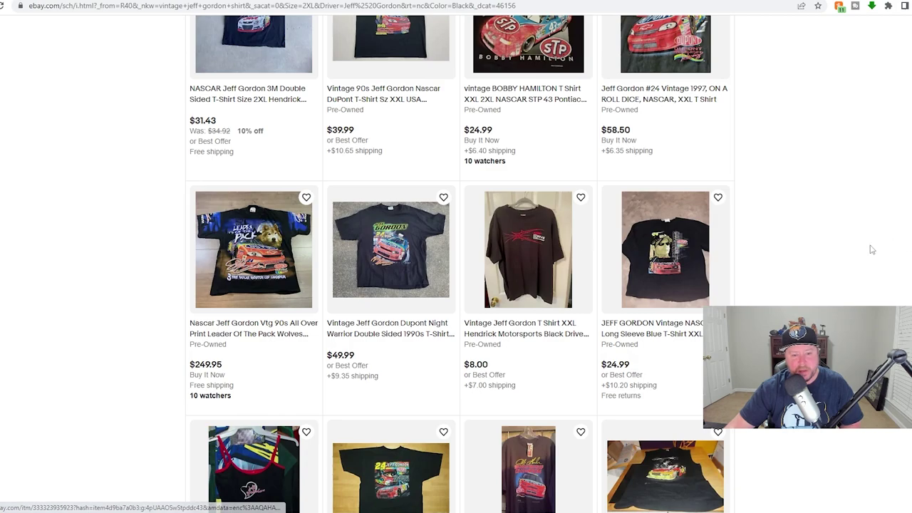
scroll(825, 267, down, 2)
scroll(824, 266, up, 2)
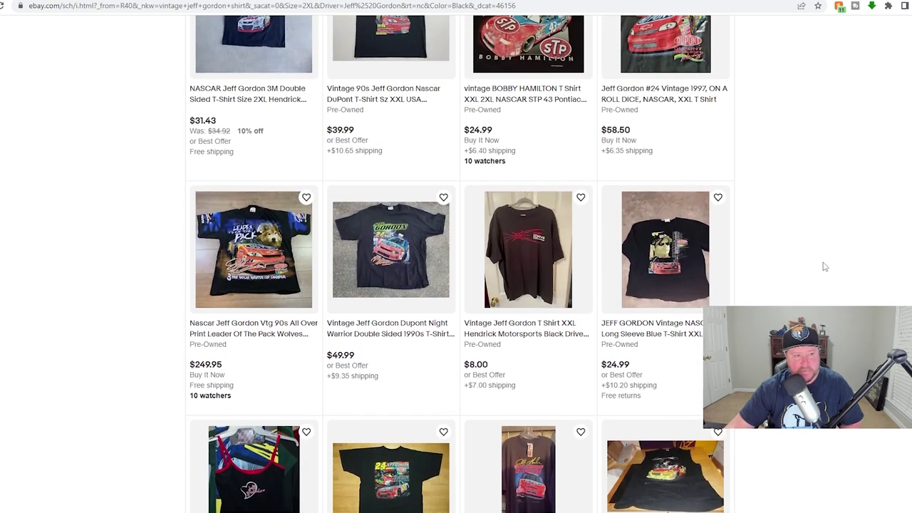